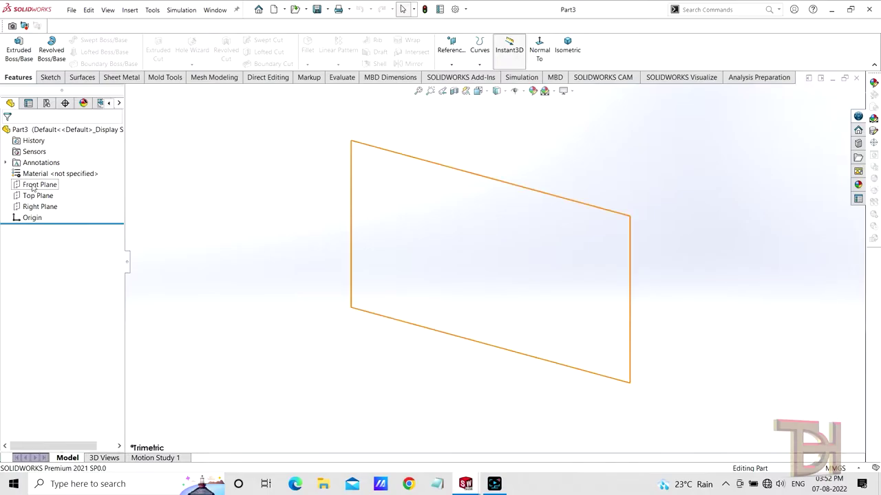
Step: Create Sketch1 on the Front Plane with a vertical centerline ending at the origin, then exit
left_click(32, 186)
left_click(55, 170)
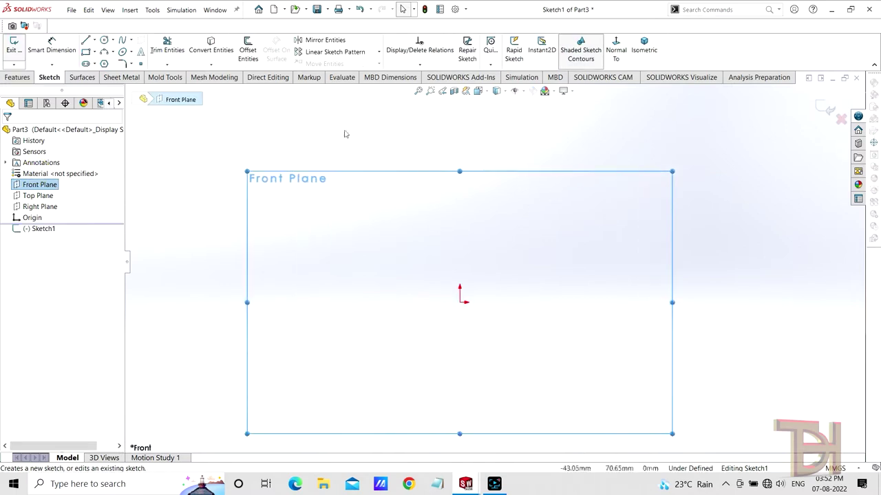
left_click(92, 40)
left_click(110, 62)
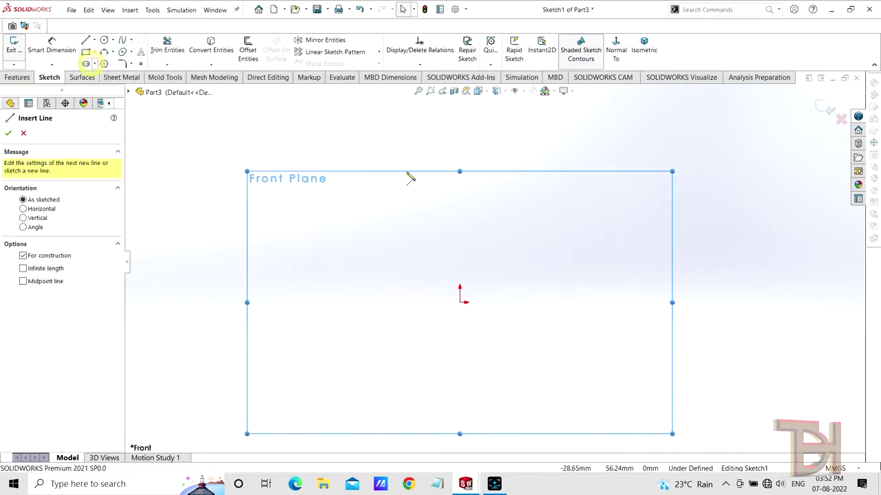
left_click(459, 133)
left_click(459, 302)
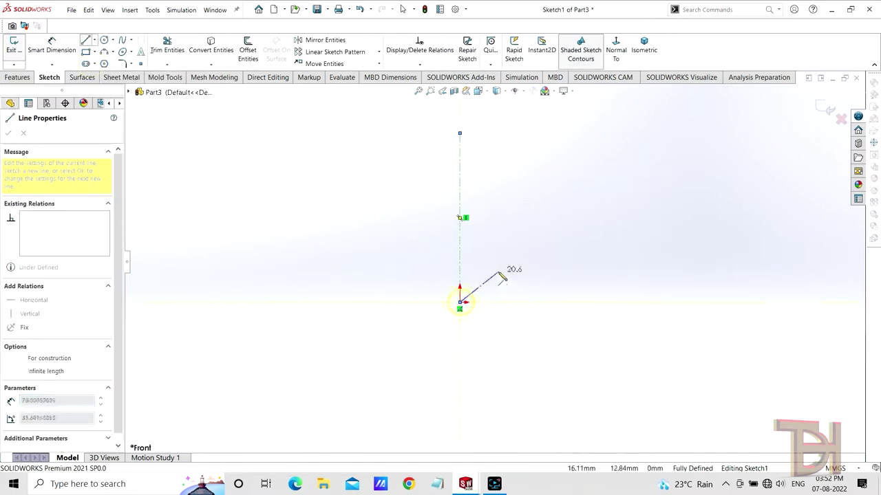
right_click(502, 275)
left_click(527, 280)
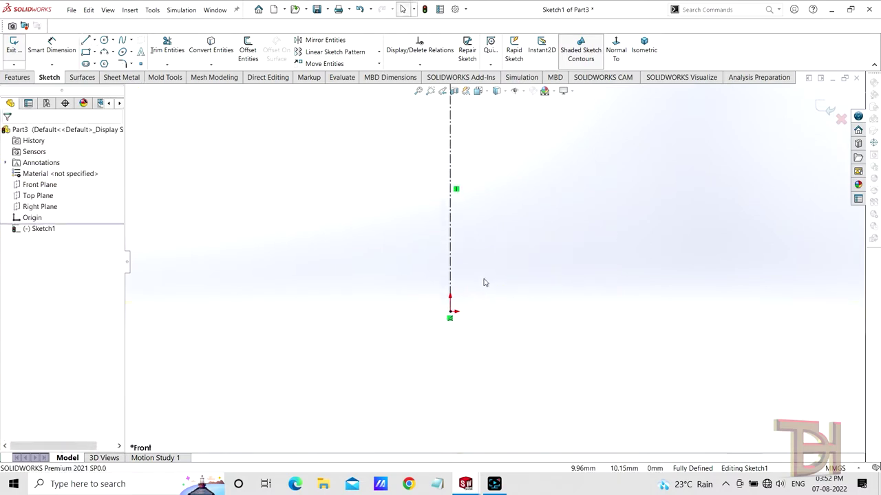
left_click(14, 51)
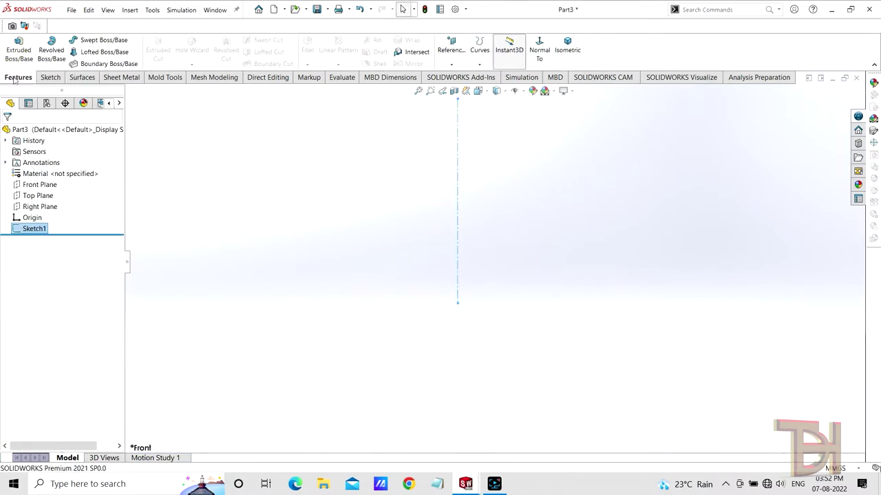
left_click(46, 80)
Step: Start a 3D sketch and draw a short line from the origin along X
left_click(14, 63)
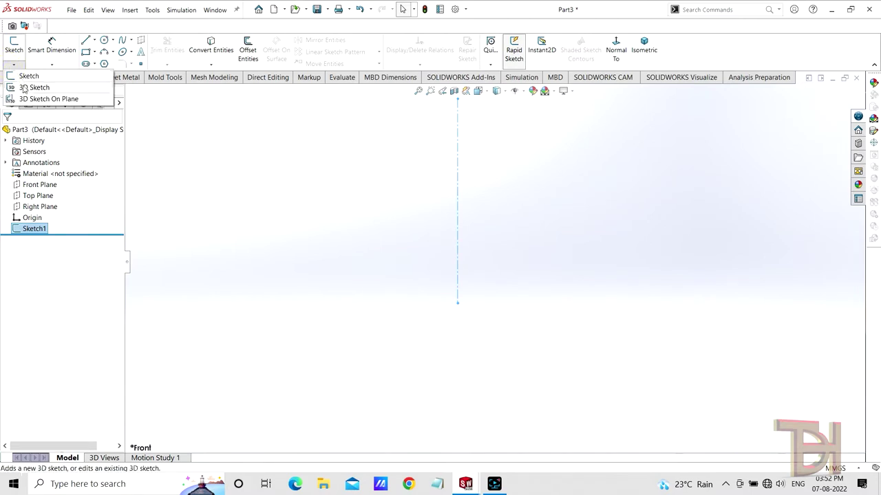
left_click(26, 88)
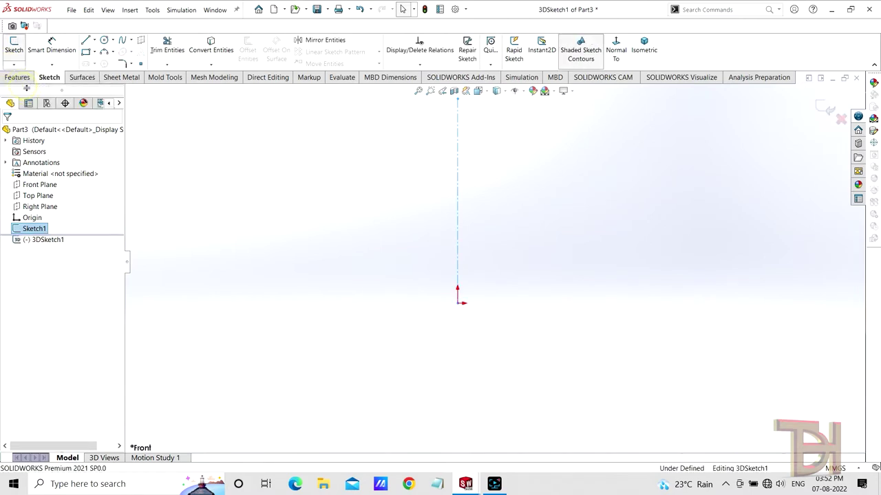
left_click(86, 41)
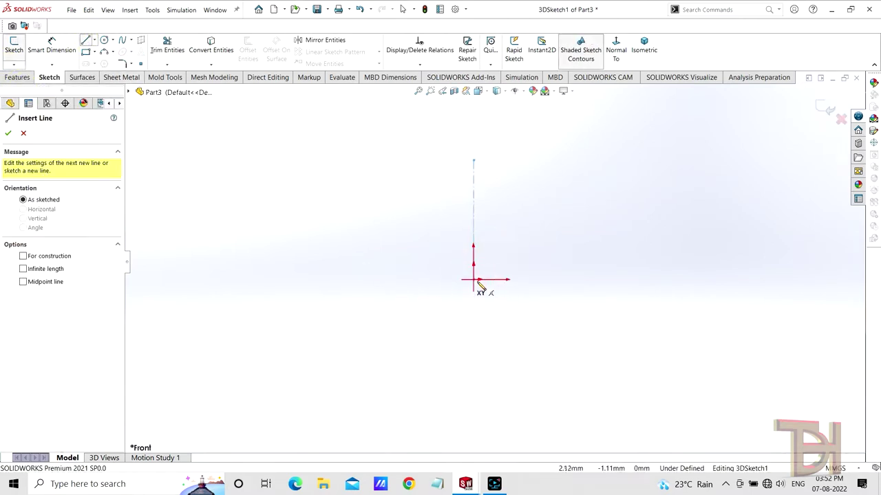
left_click(475, 281)
left_click(507, 282)
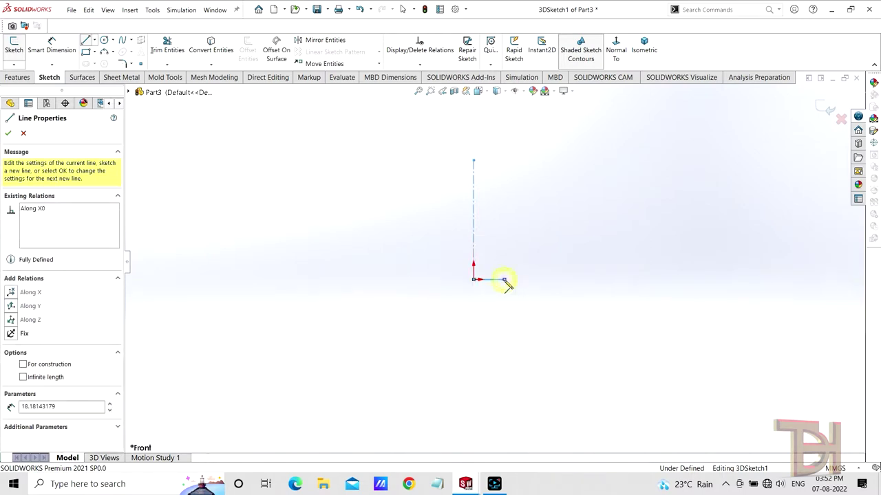
scroll(510, 251, "up", 2)
scroll(515, 241, "down", 2)
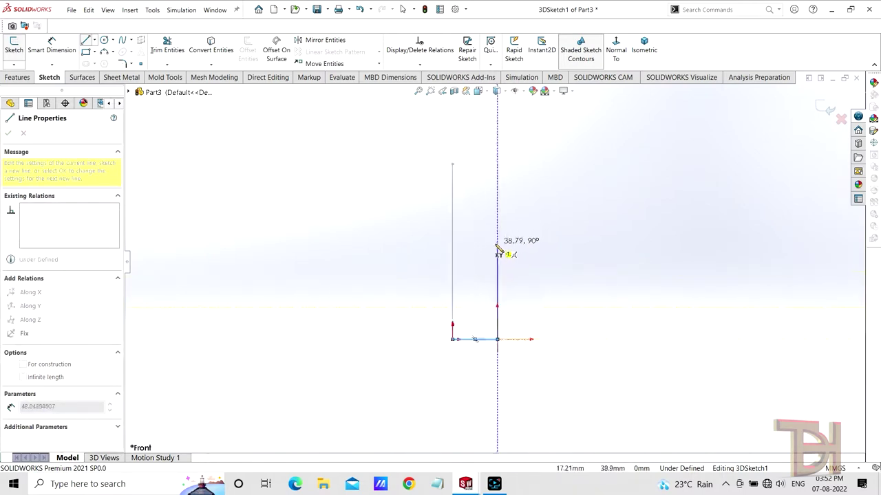
scroll(503, 251, "down", 1)
Step: Switch plane and draw a line rising to a peak, then a line descending from it
key("Tab")
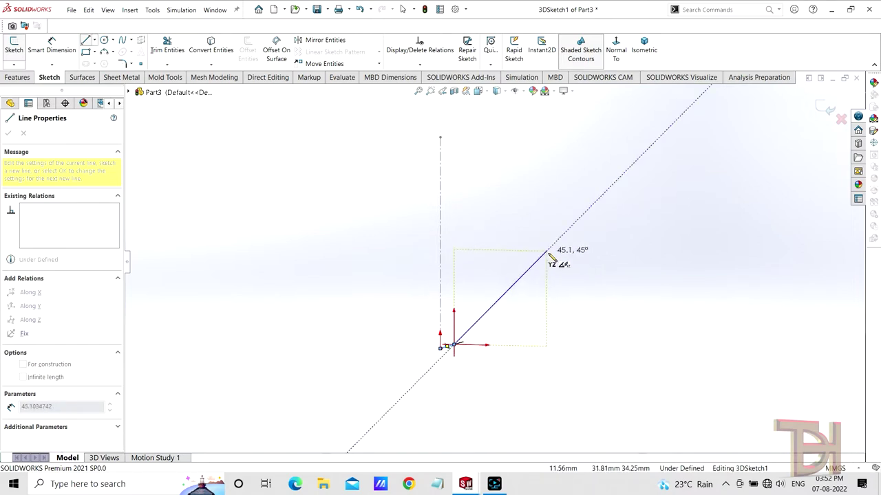
left_click(545, 251)
mouse_move(573, 291)
middle_mouse_down()
mouse_move(580, 298)
mouse_move(532, 311)
middle_mouse_up()
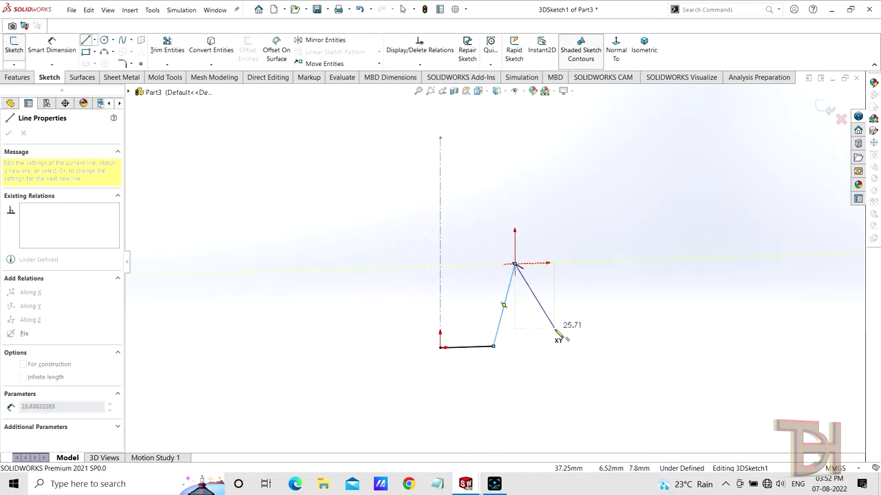
mouse_move(564, 364)
middle_mouse_down()
mouse_move(516, 368)
mouse_move(591, 360)
mouse_move(525, 367)
mouse_move(550, 369)
mouse_move(523, 342)
middle_mouse_up()
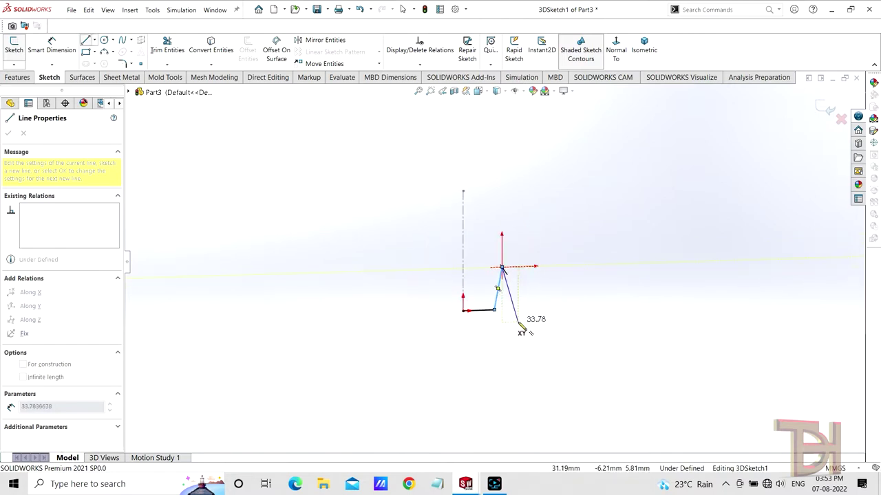
left_click(528, 325)
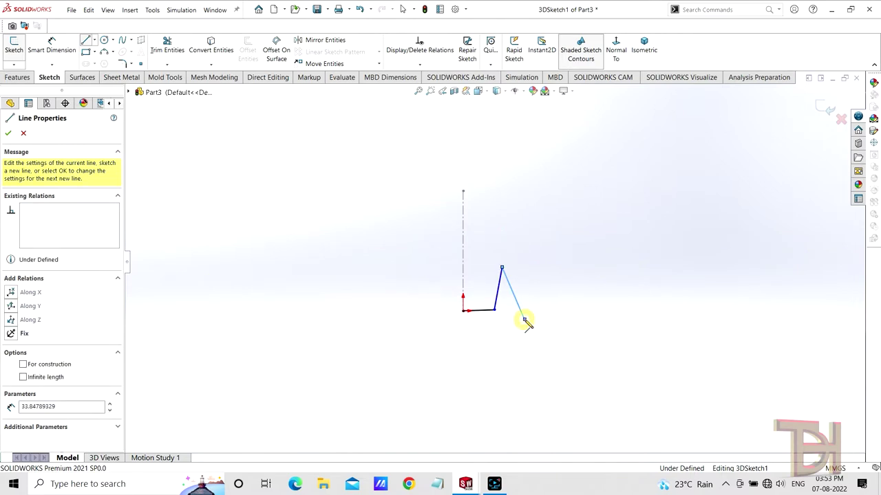
right_click(527, 326)
left_click(580, 305)
mouse_move(541, 285)
middle_mouse_down()
mouse_move(561, 295)
mouse_move(543, 323)
mouse_move(531, 307)
mouse_move(531, 285)
mouse_move(539, 283)
mouse_move(526, 275)
middle_mouse_up()
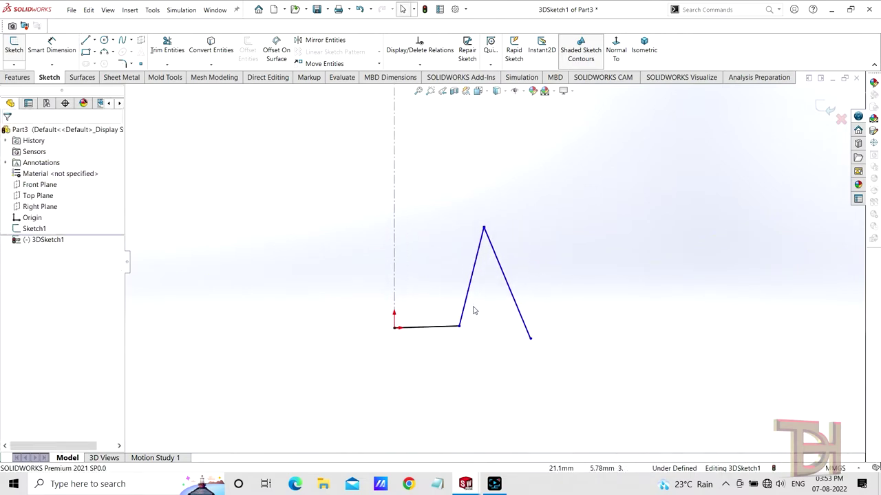
Step: Dimension the bottom line to 20 mm and the rising line to 60 mm
left_click(71, 55)
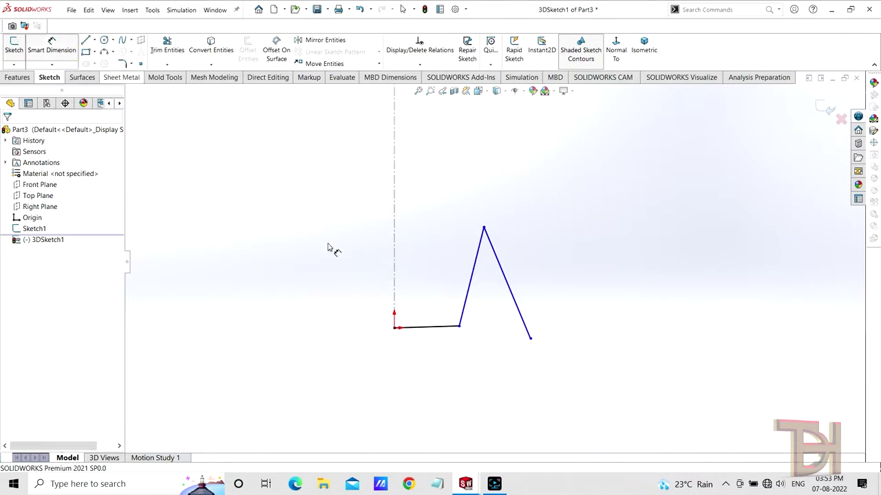
left_click(434, 328)
left_click(431, 358)
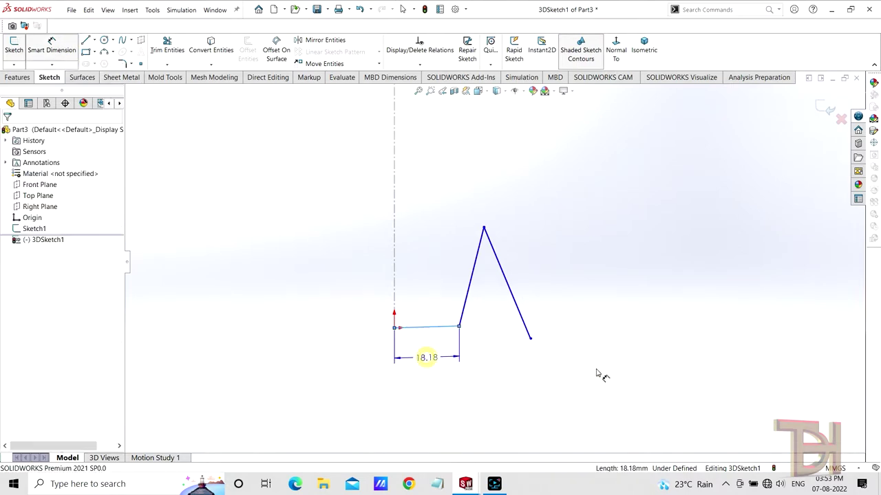
type("20")
key("Return")
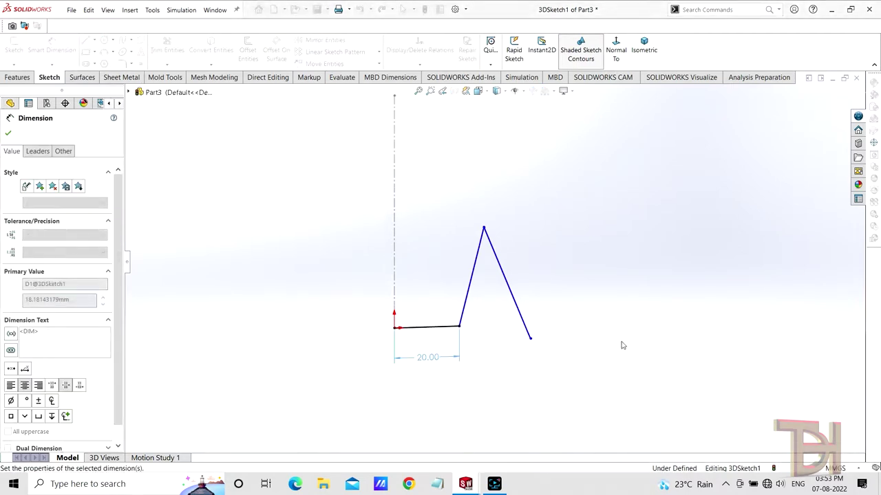
scroll(529, 316, "up", 2)
left_click(482, 281)
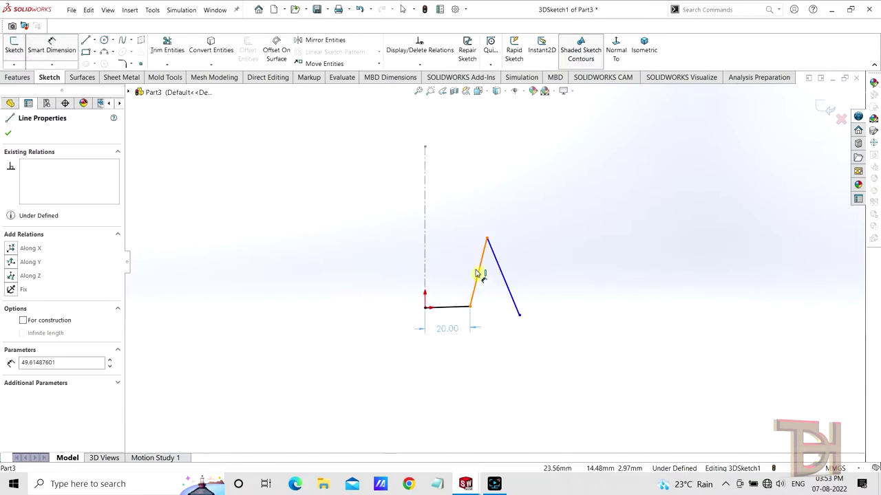
left_click(462, 269)
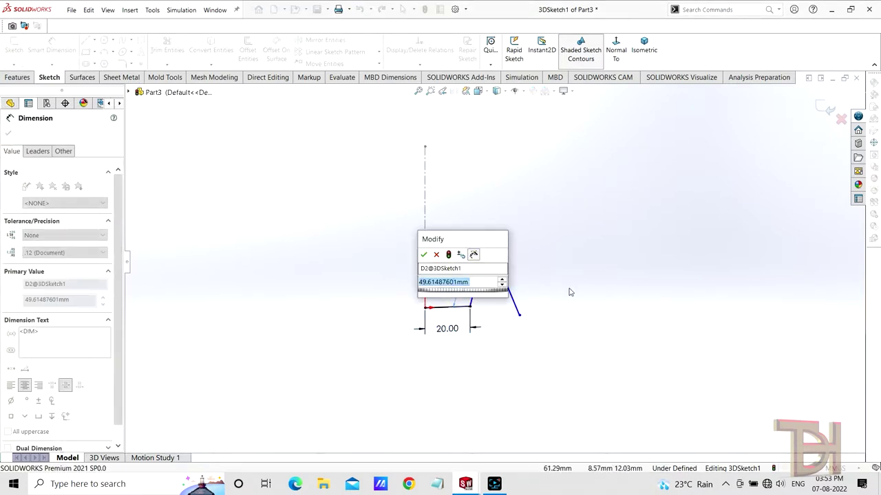
type("60")
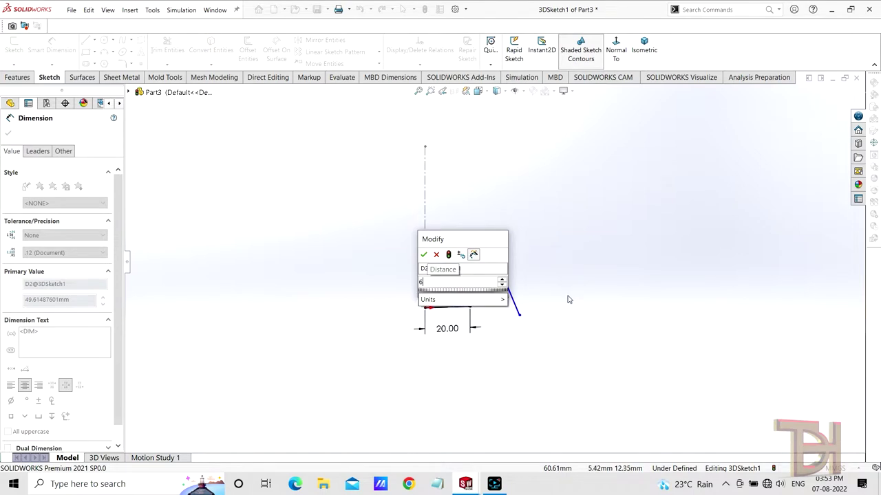
key("Return")
Step: Dimension the descending line to 50 mm
middle_click_drag(554, 287, 562, 278)
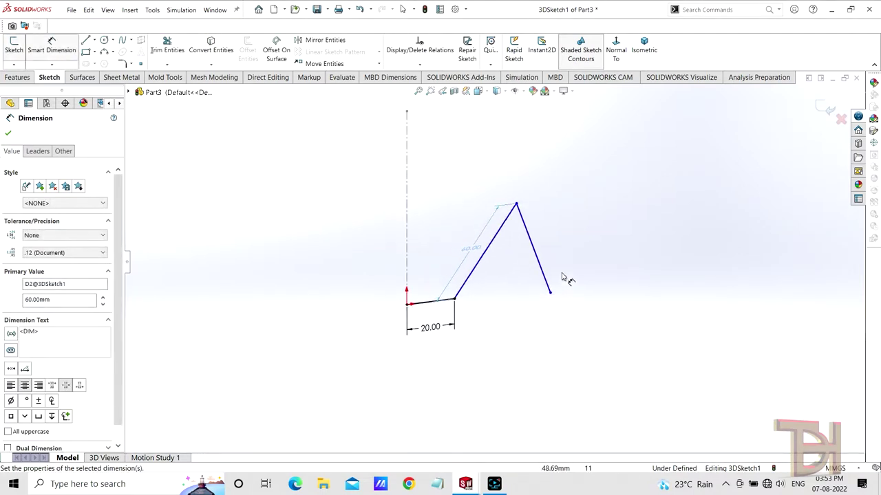
left_click(538, 264)
left_click(638, 330)
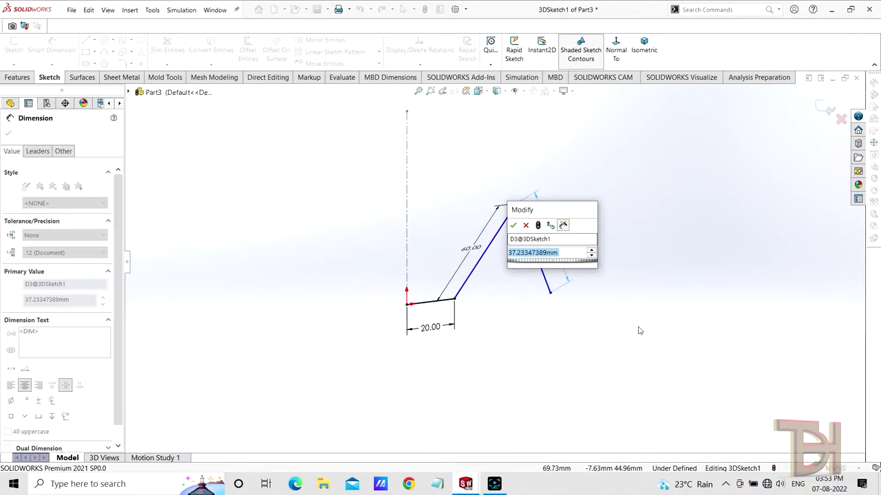
type("50")
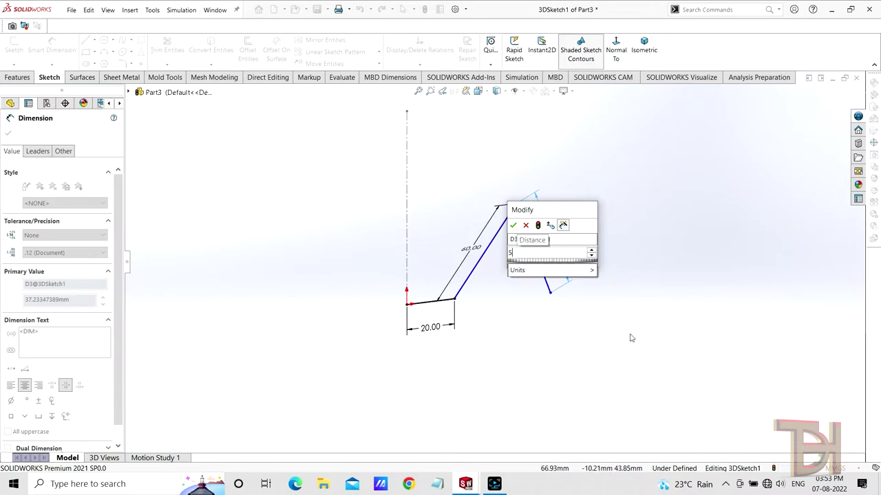
key("Return")
Step: Set the angle between the rising line and the bottom line to 110°
mouse_move(590, 330)
middle_mouse_down()
mouse_move(559, 283)
mouse_move(622, 265)
mouse_move(477, 309)
mouse_move(465, 275)
middle_mouse_up()
left_click(463, 267)
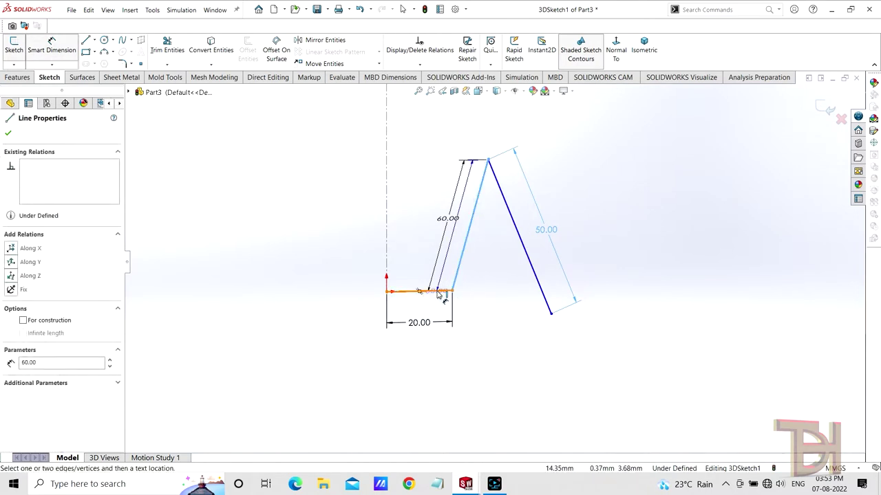
left_click(438, 291)
left_click(433, 253)
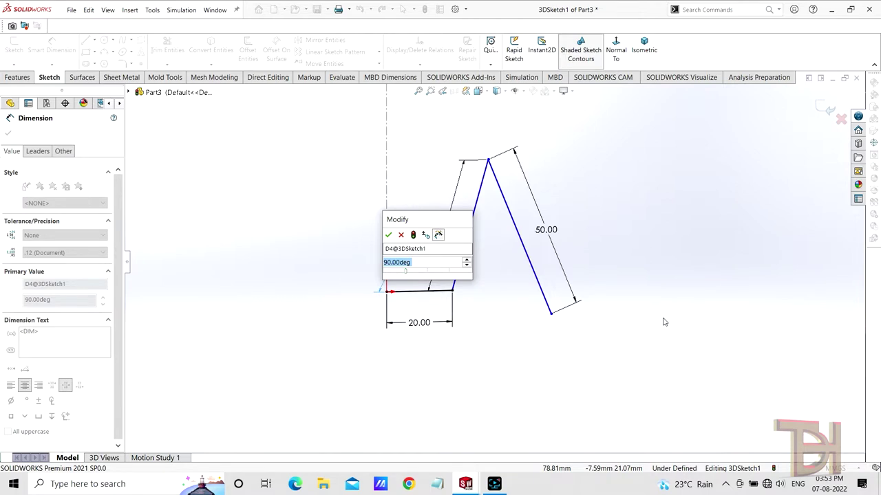
type("110")
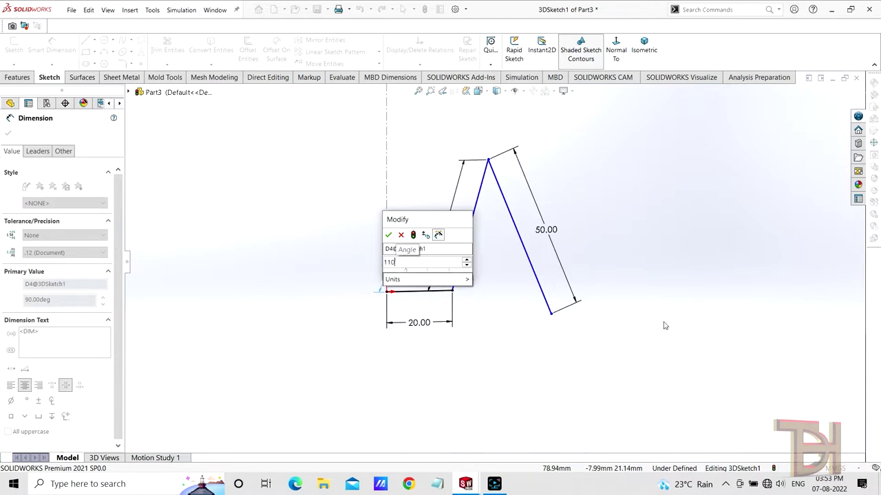
key("Return")
Step: Set the angle between the two slanted lines to 65°
mouse_move(662, 327)
middle_mouse_down()
mouse_move(619, 299)
mouse_move(629, 275)
mouse_move(637, 303)
mouse_move(672, 246)
mouse_move(729, 328)
mouse_move(667, 321)
mouse_move(628, 302)
mouse_move(635, 319)
mouse_move(576, 272)
middle_mouse_up()
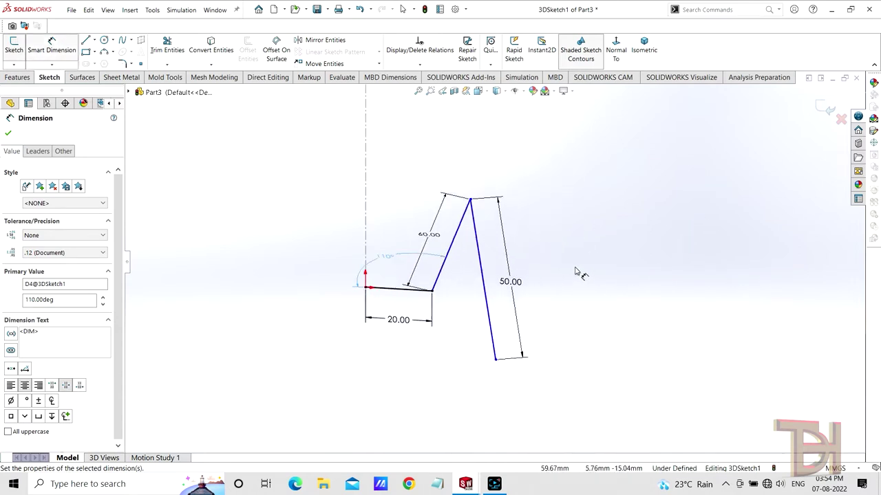
left_click(458, 236)
left_click(472, 261)
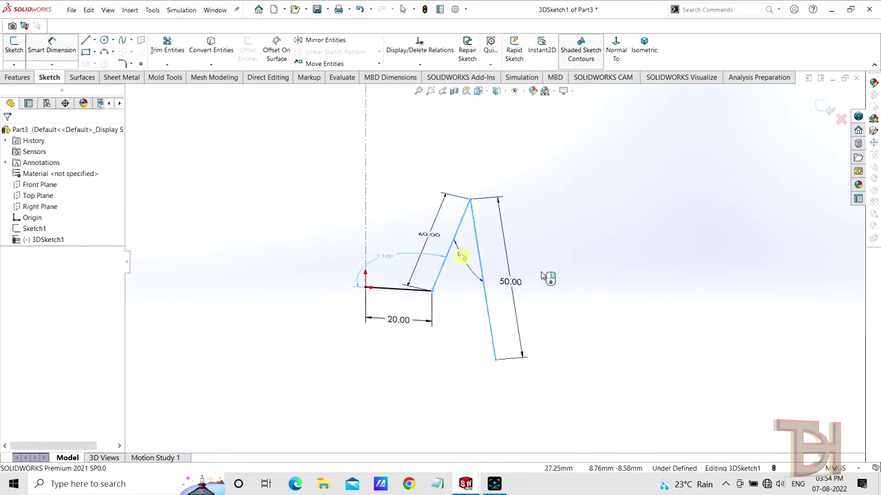
left_click(462, 256)
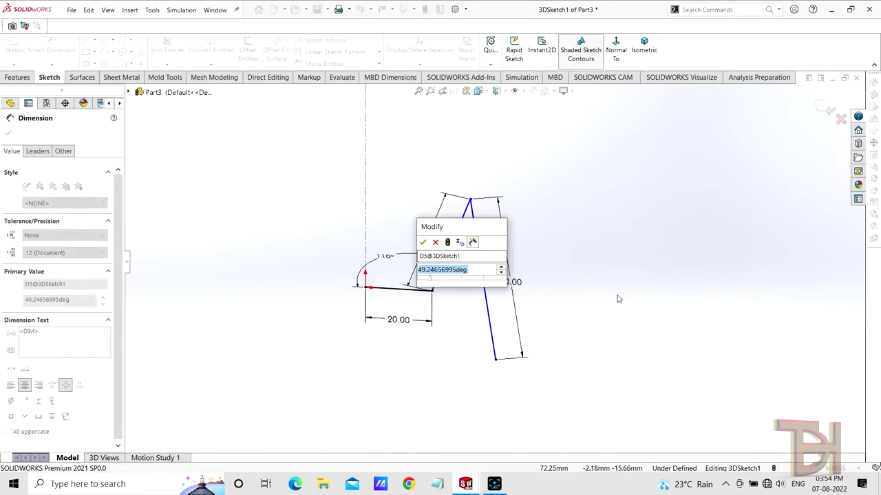
type("65")
key("Return")
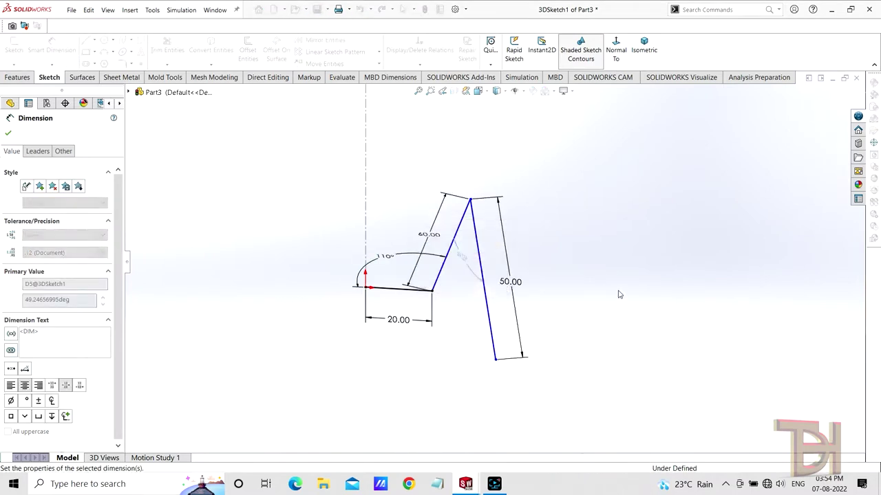
mouse_move(552, 303)
middle_mouse_down()
mouse_move(588, 305)
mouse_move(698, 271)
mouse_move(600, 311)
mouse_move(605, 316)
mouse_move(615, 299)
mouse_move(521, 263)
middle_mouse_up()
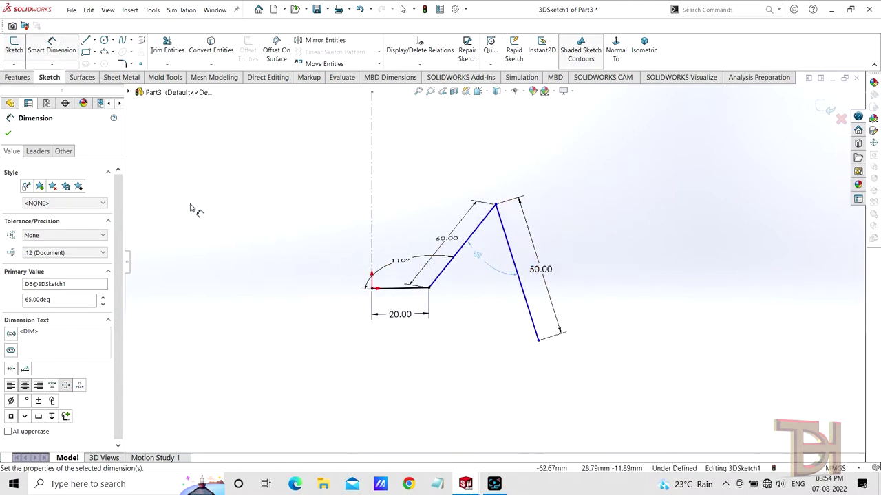
left_click(8, 132)
Step: Fillet the lower and upper corners of the 3D sketch path with 8 mm radius
key("f")
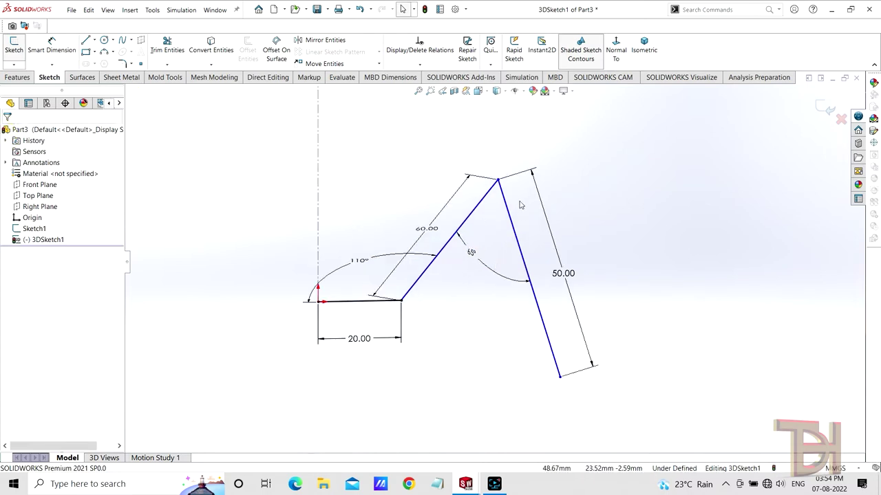
left_click(124, 64)
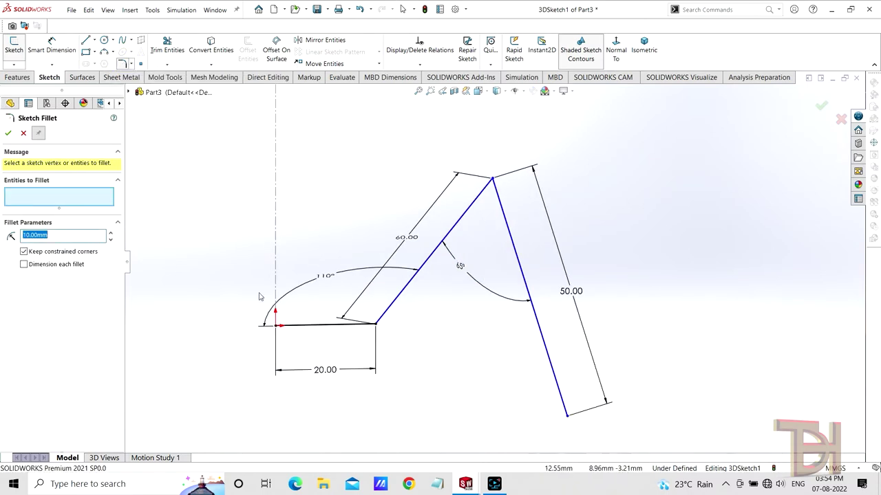
left_click(377, 328)
type("8")
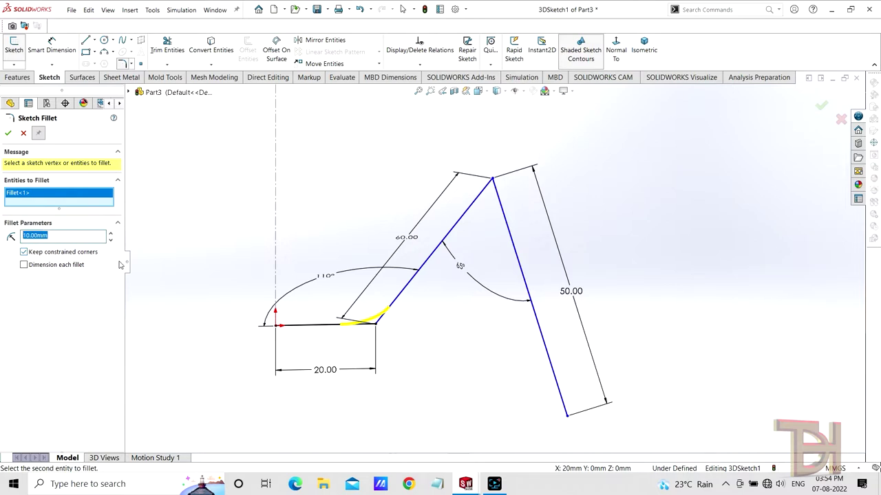
left_click(493, 180)
key("Return")
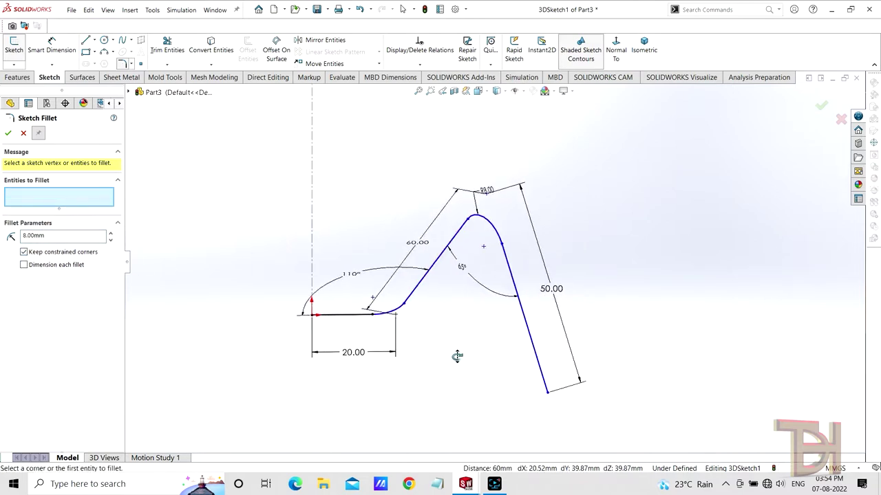
middle_click_drag(463, 333, 487, 305)
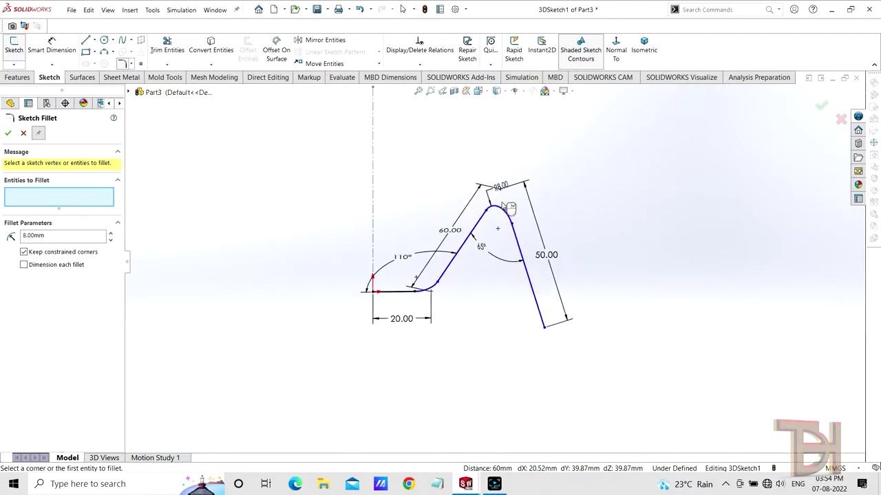
middle_click_drag(486, 305, 330, 234)
key("Escape")
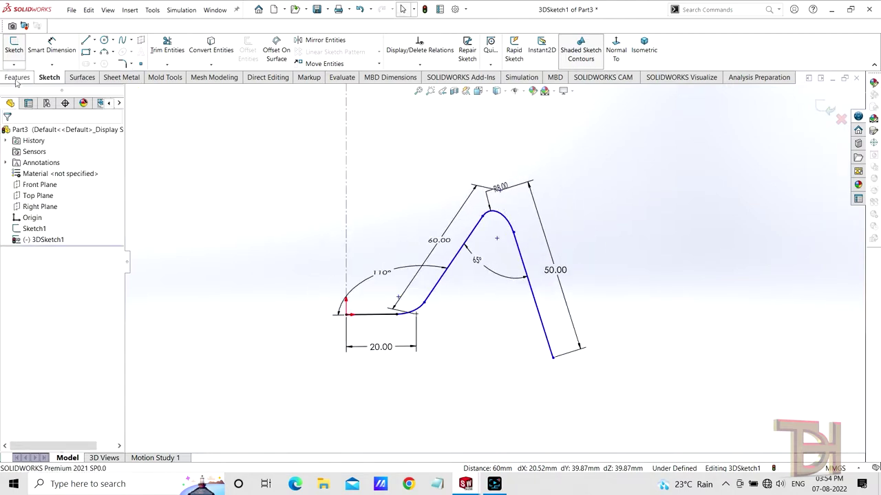
left_click(16, 77)
Step: Sweep a 6 mm circular profile along 3DSketch1 to create the bent tube
left_click(93, 39)
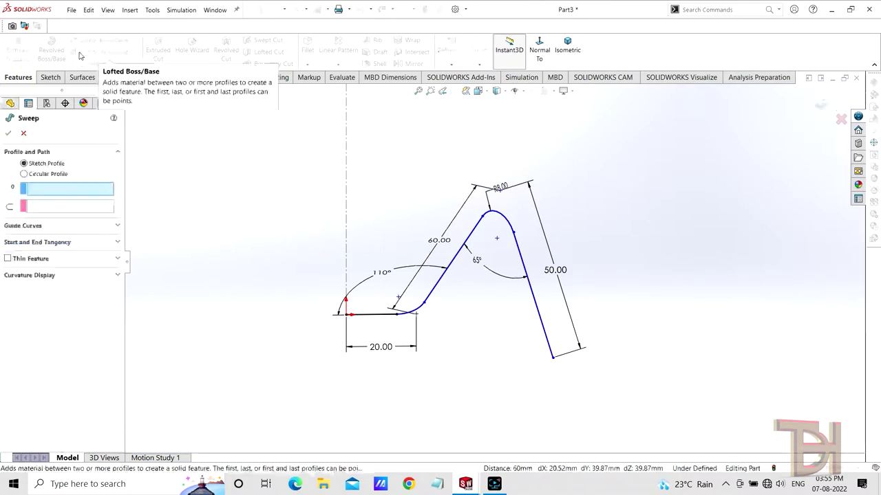
left_click(34, 175)
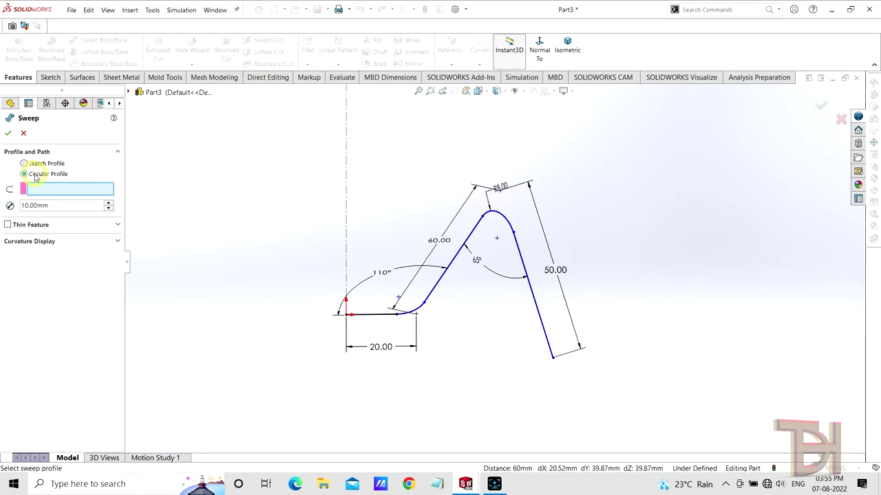
left_click(541, 327)
scroll(418, 351, "up", 1)
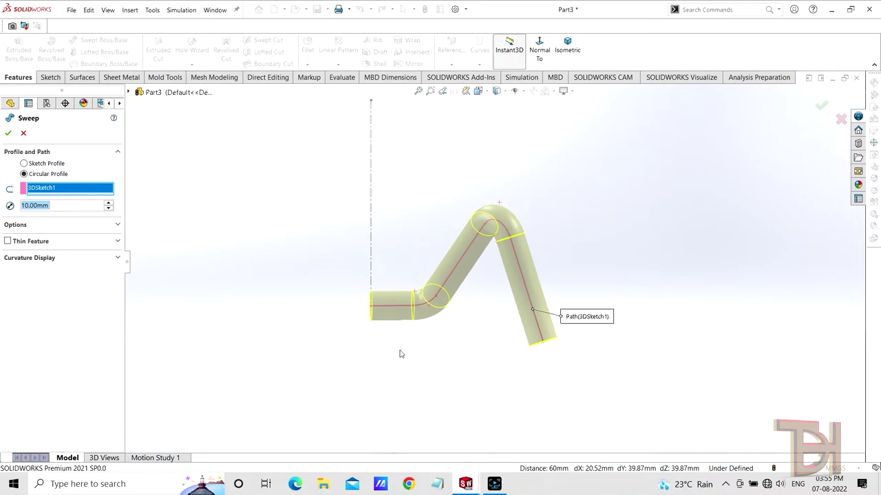
type("6")
key("Return")
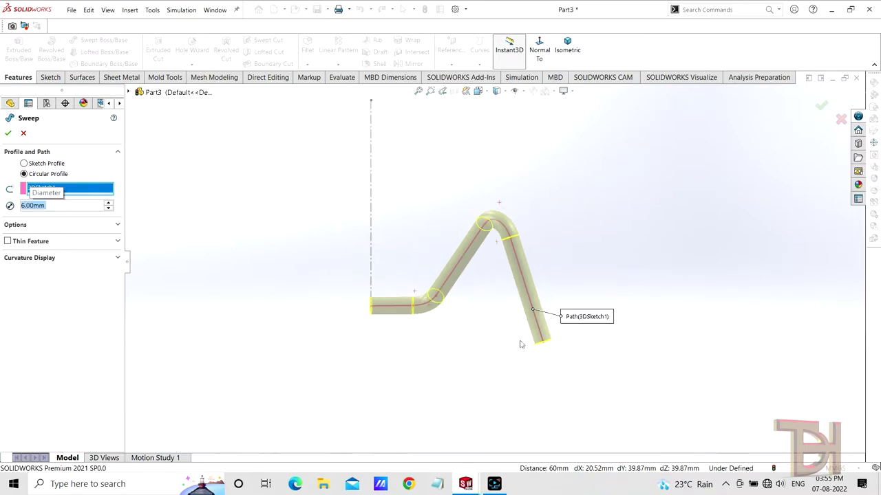
scroll(482, 320, "down", 2)
mouse_move(494, 320)
middle_mouse_down()
mouse_move(535, 310)
mouse_move(514, 317)
mouse_move(507, 266)
mouse_move(527, 309)
mouse_move(489, 315)
mouse_move(536, 312)
middle_mouse_up()
scroll(507, 266, "down", 1)
left_click(9, 135)
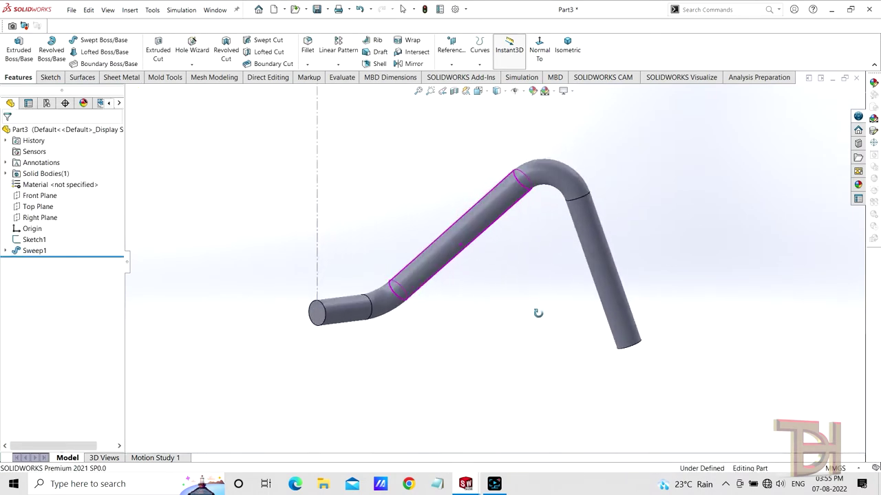
scroll(460, 296, "down", 1)
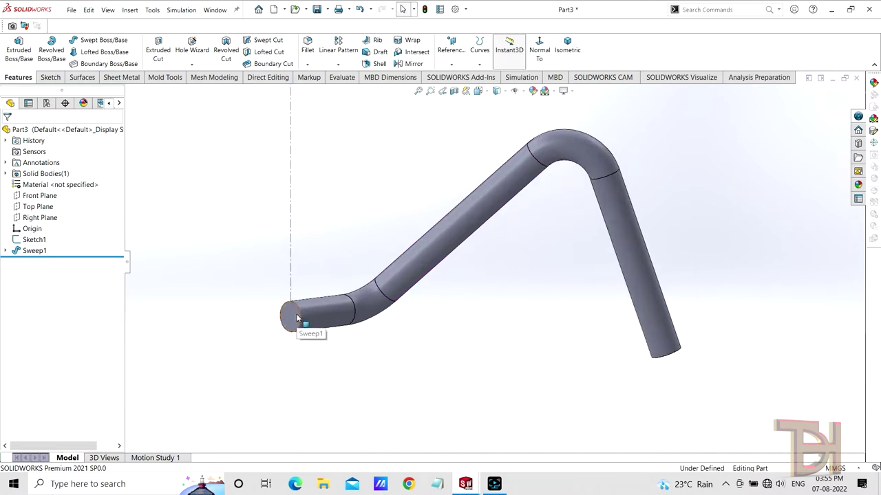
Step: Mirror the Sweep1 body about the tube's flat end face
left_click(408, 64)
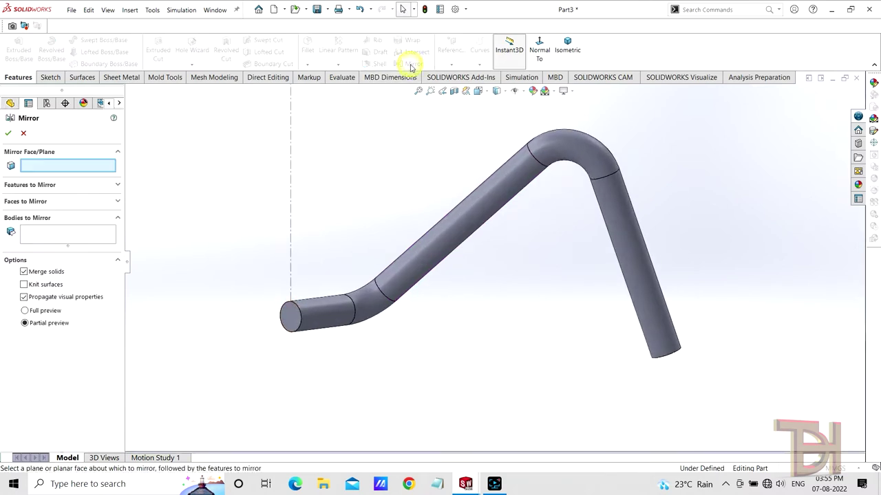
left_click(293, 316)
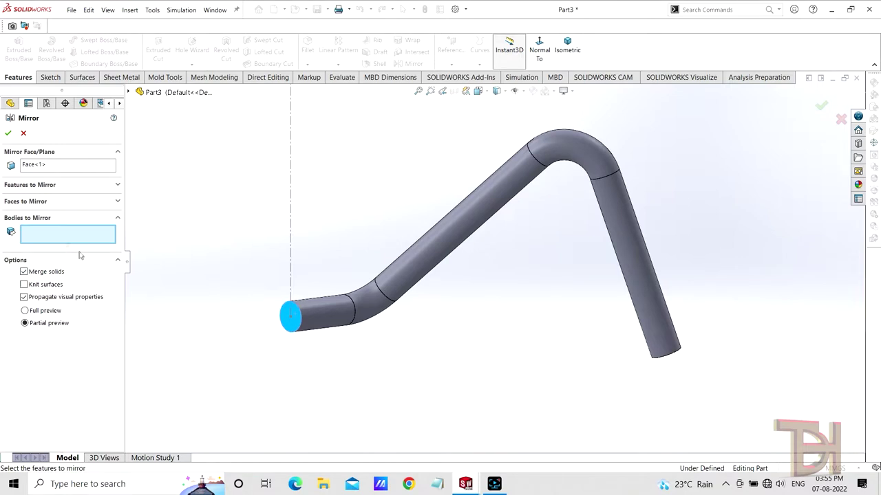
left_click(544, 146)
mouse_move(544, 148)
middle_mouse_down()
mouse_move(592, 342)
mouse_move(557, 351)
mouse_move(552, 272)
middle_mouse_up()
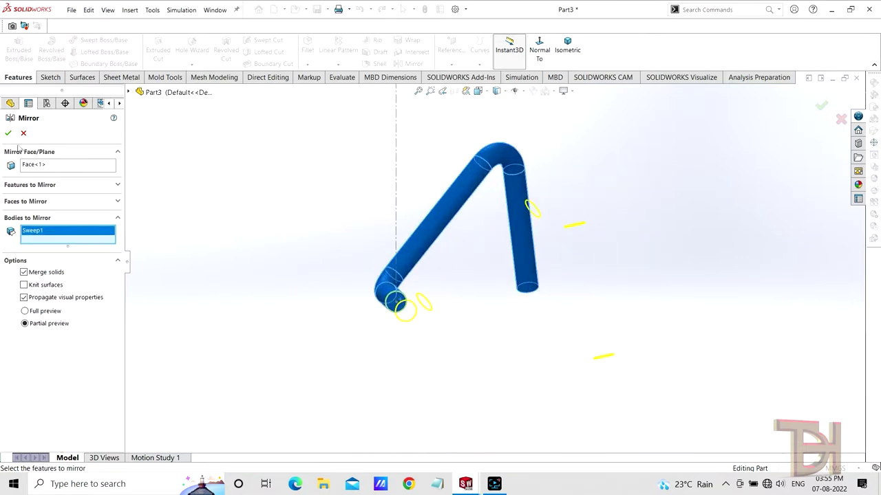
key("Return")
Step: View the model from the front, then orbit and zoom to check its symmetry
key("ctrl+1")
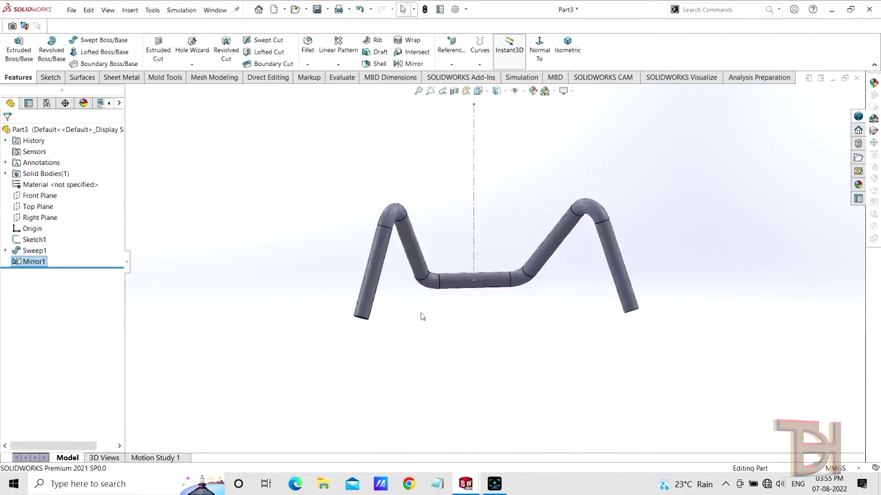
mouse_move(497, 237)
middle_mouse_down()
mouse_move(532, 344)
mouse_move(497, 336)
middle_mouse_up()
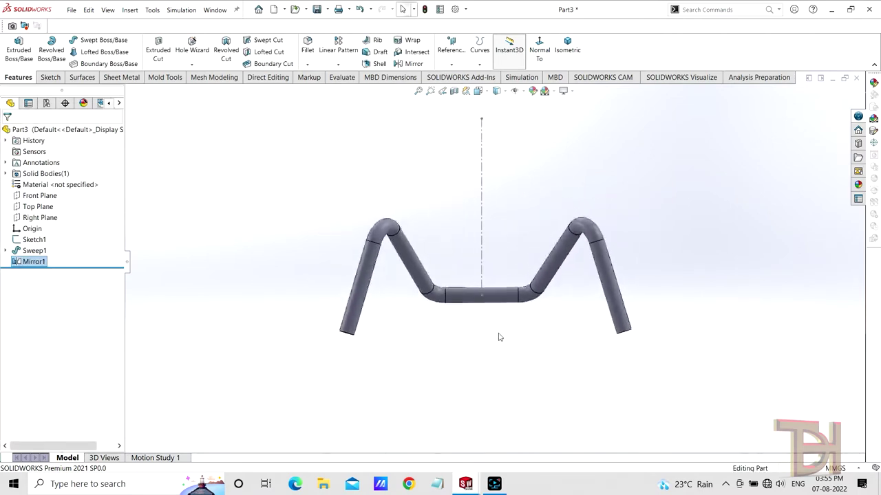
scroll(521, 274, "down", 2)
scroll(499, 295, "down", 1)
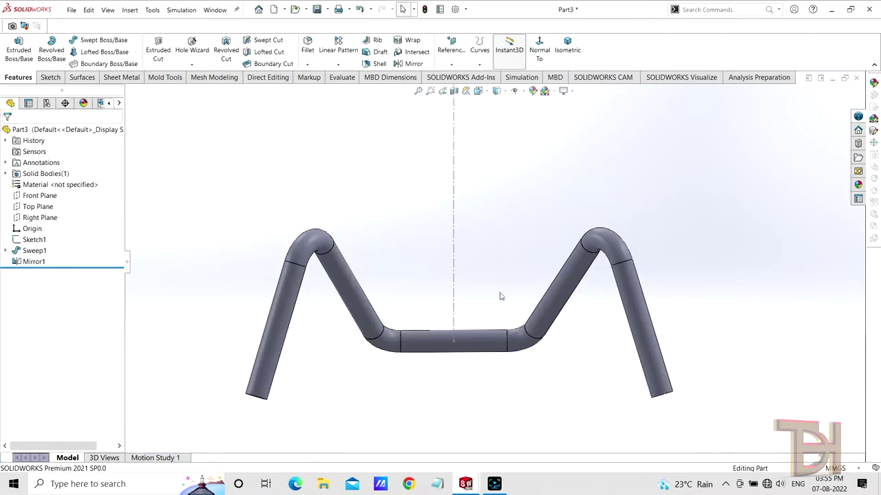
scroll(486, 374, "up", 2)
mouse_move(485, 374)
middle_mouse_down()
mouse_move(573, 384)
mouse_move(544, 389)
middle_mouse_up()
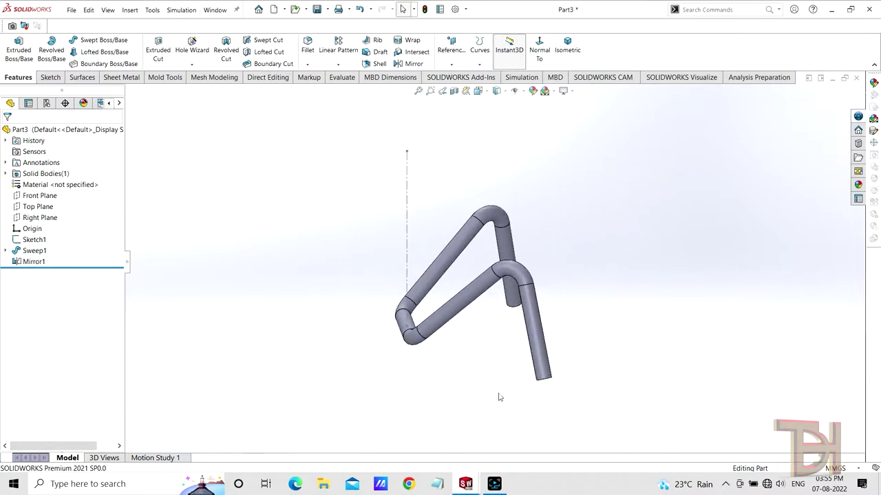
scroll(492, 374, "down", 1)
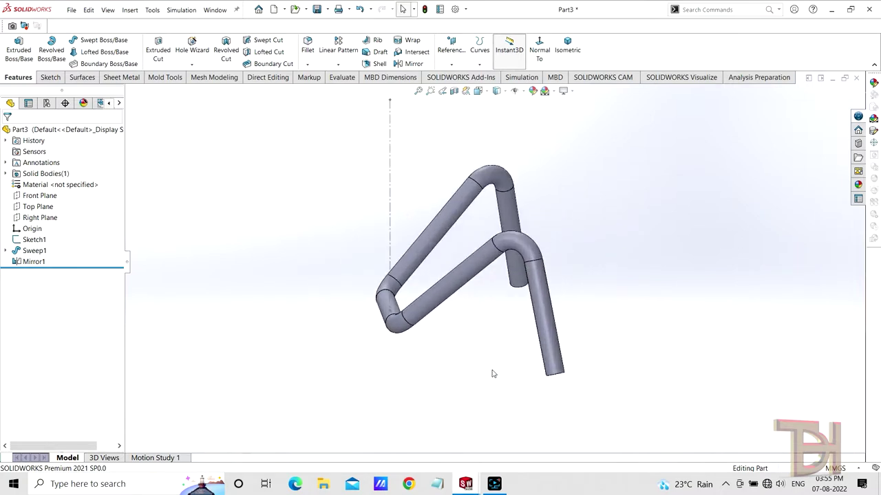
Step: Sketch a 6 mm circle at the origin on the Top Plane
left_click(33, 208)
left_click(35, 192)
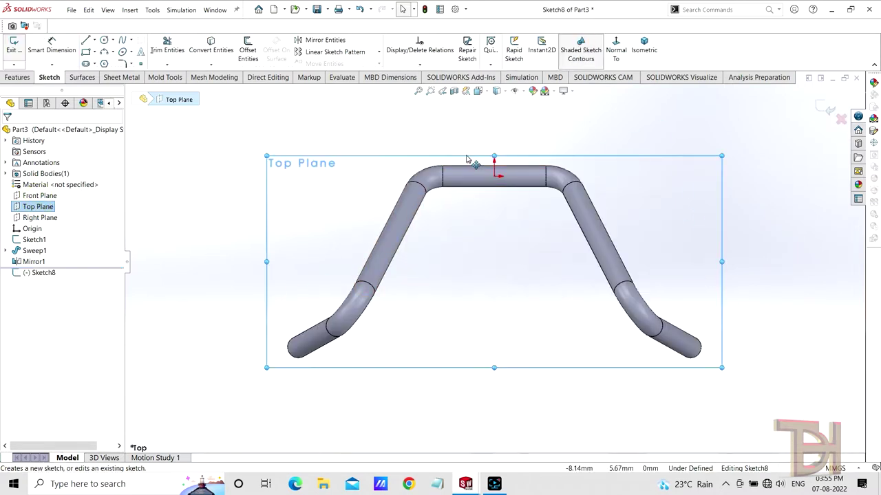
scroll(513, 200, "down", 1)
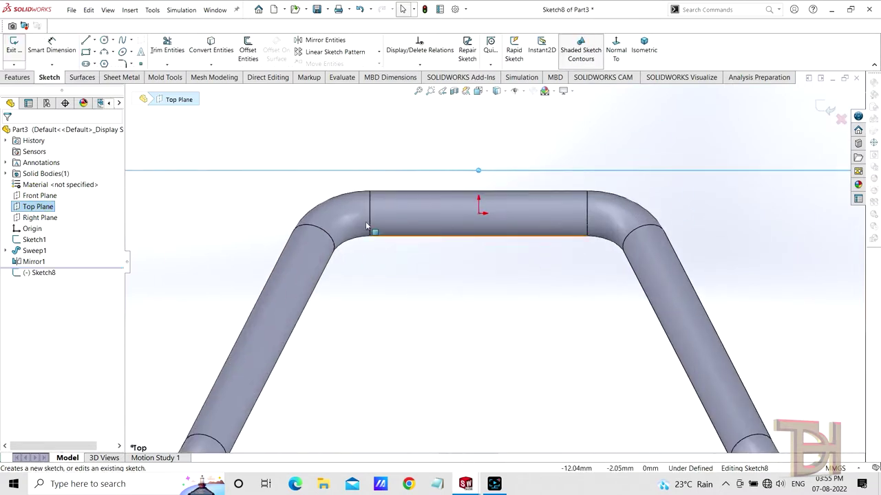
left_click(104, 40)
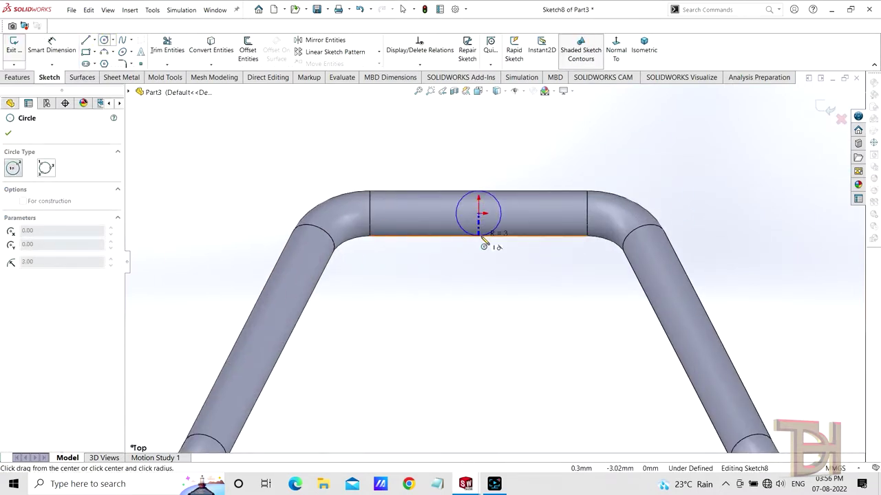
left_click(483, 240)
right_click(503, 281)
left_click(529, 283)
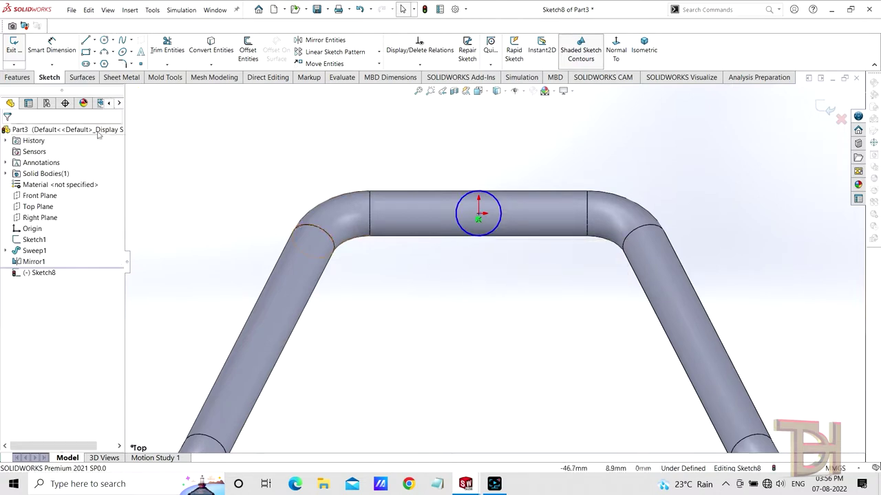
Step: Extrude the circle 150 mm upward as Boss-Extrude1
left_click(16, 78)
left_click(20, 52)
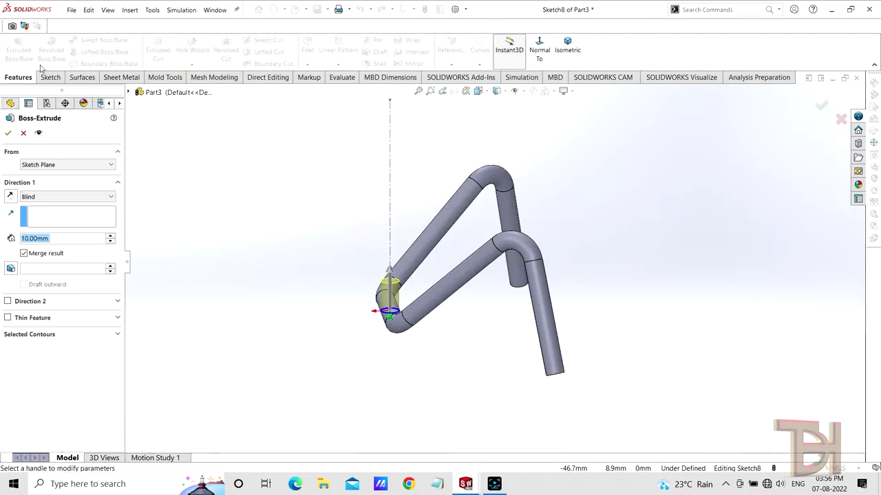
left_click(110, 238)
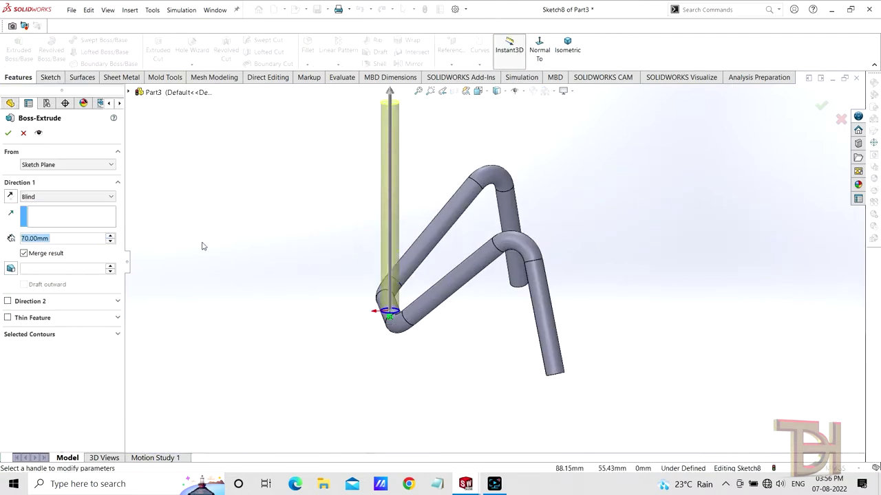
left_click(110, 238)
left_click(111, 238)
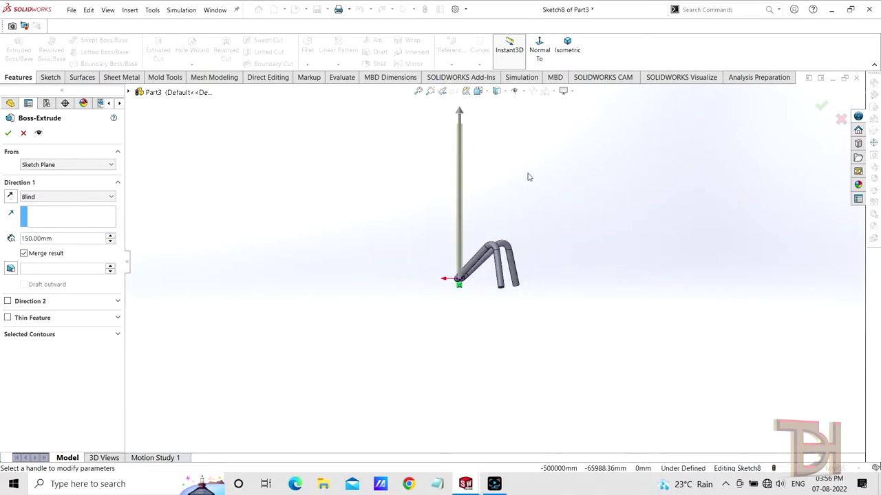
scroll(522, 182, "down", 2)
scroll(480, 202, "up", 2)
scroll(480, 202, "down", 3)
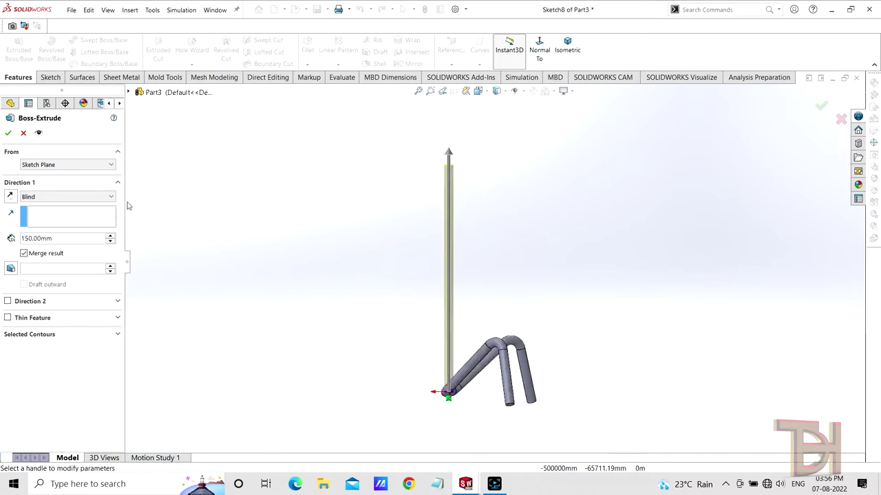
left_click(9, 135)
middle_click_drag(340, 302, 505, 255)
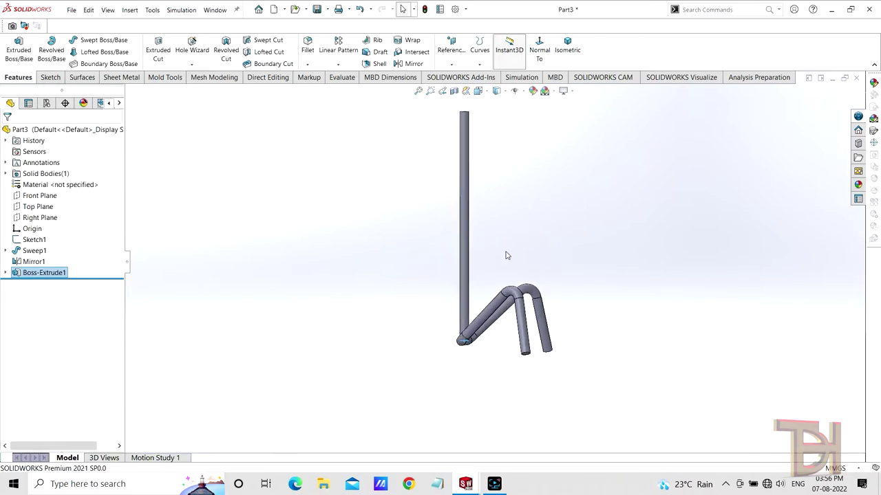
Step: Fillet both edges where the rod meets the tube with a 10 mm radius
mouse_move(501, 196)
middle_mouse_down()
mouse_move(519, 248)
mouse_move(479, 257)
mouse_move(536, 267)
mouse_move(447, 269)
mouse_move(553, 248)
mouse_move(490, 259)
mouse_move(537, 247)
mouse_move(625, 250)
mouse_move(541, 285)
mouse_move(492, 278)
middle_mouse_up()
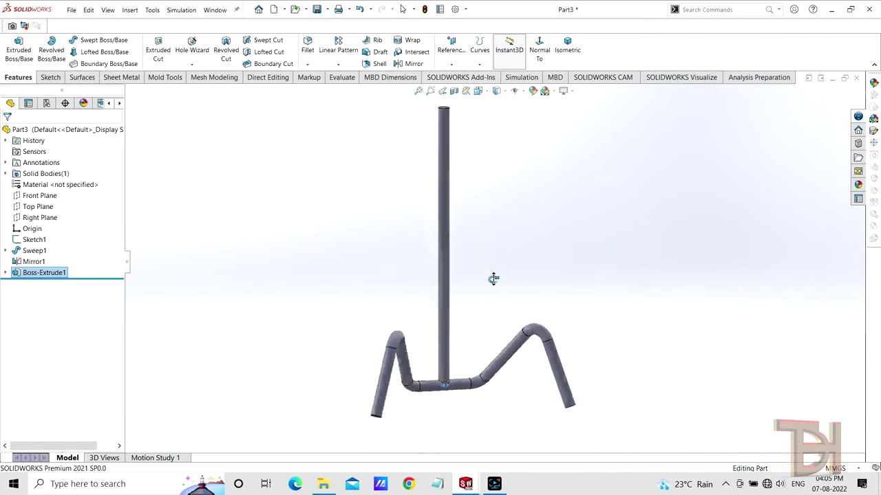
left_click(489, 321)
scroll(472, 328, "down", 3)
scroll(432, 451, "down", 2)
left_click(441, 356)
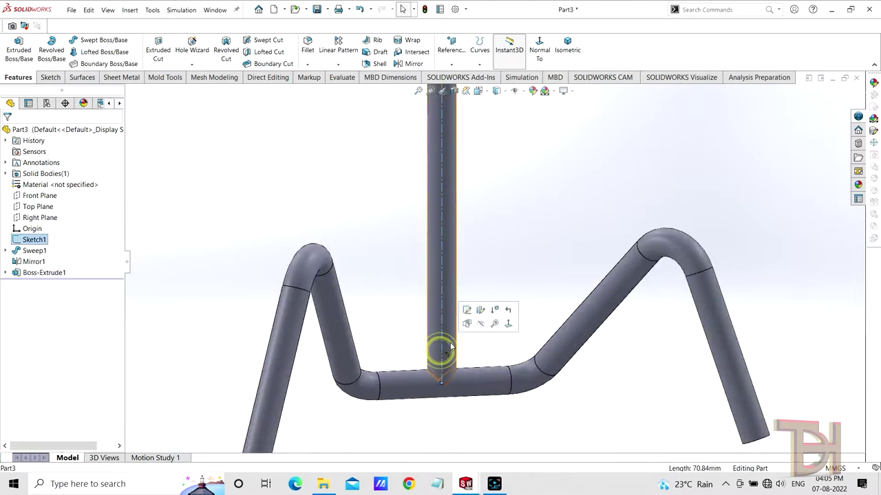
scroll(522, 306, "up", 1)
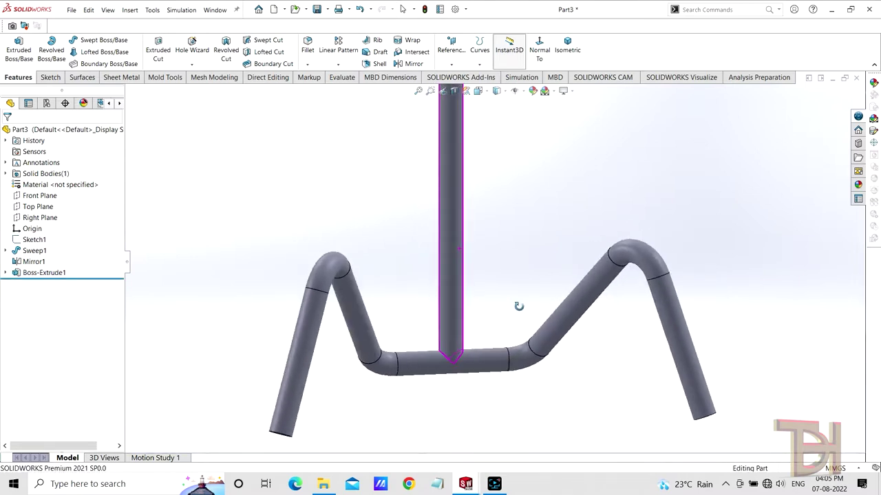
scroll(471, 359, "down", 2)
left_click(469, 334)
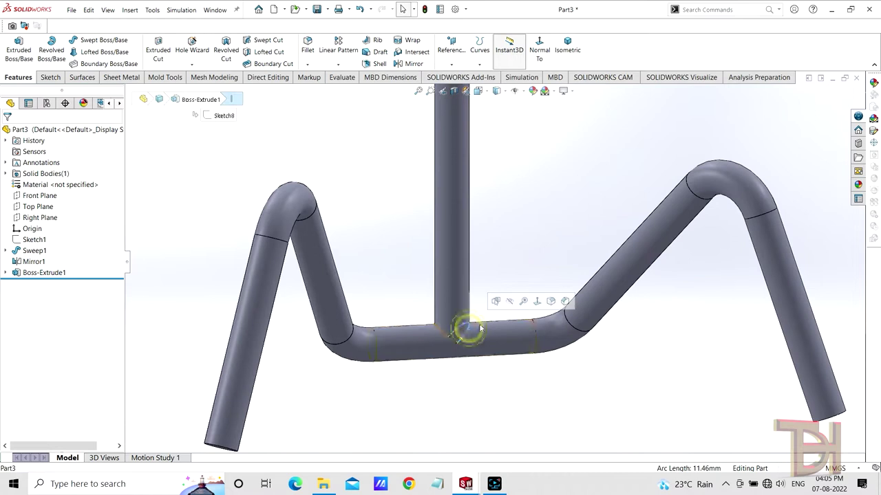
left_click(551, 301)
middle_click_drag(551, 303, 483, 360)
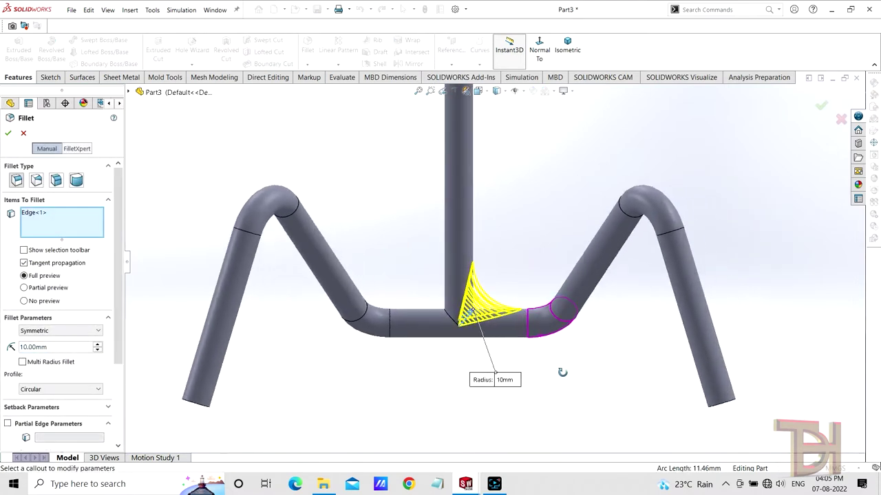
left_click(448, 320)
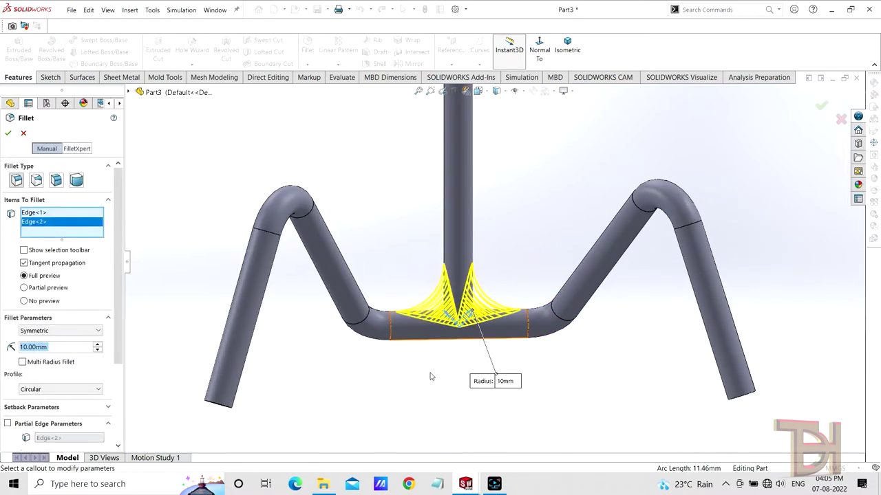
left_click(8, 133)
Step: Orbit and zoom around the model to inspect the filleted joint
mouse_move(512, 334)
middle_mouse_down()
mouse_move(616, 335)
mouse_move(501, 356)
middle_mouse_up()
mouse_move(498, 357)
middle_mouse_down()
mouse_move(562, 338)
mouse_move(480, 344)
middle_mouse_up()
scroll(507, 354, "up", 2)
scroll(506, 205, "up", 2)
scroll(506, 205, "down", 2)
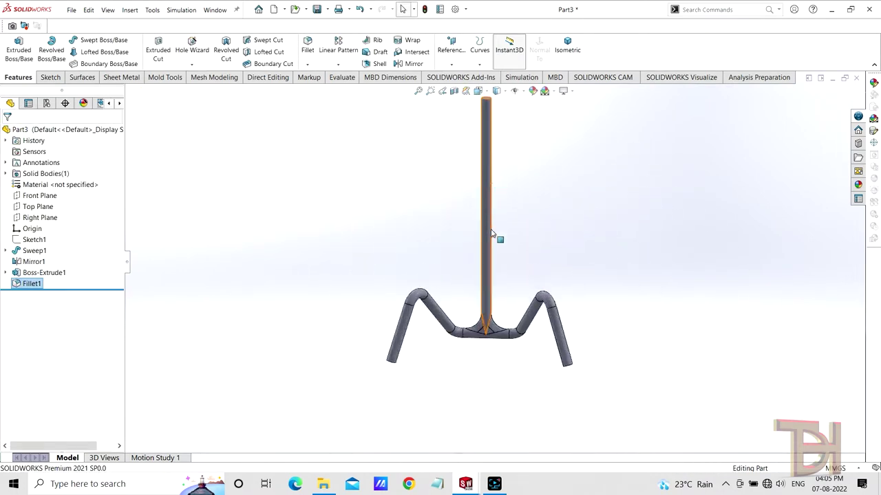
scroll(495, 153, "down", 1)
scroll(496, 153, "down", 3)
scroll(541, 236, "up", 3)
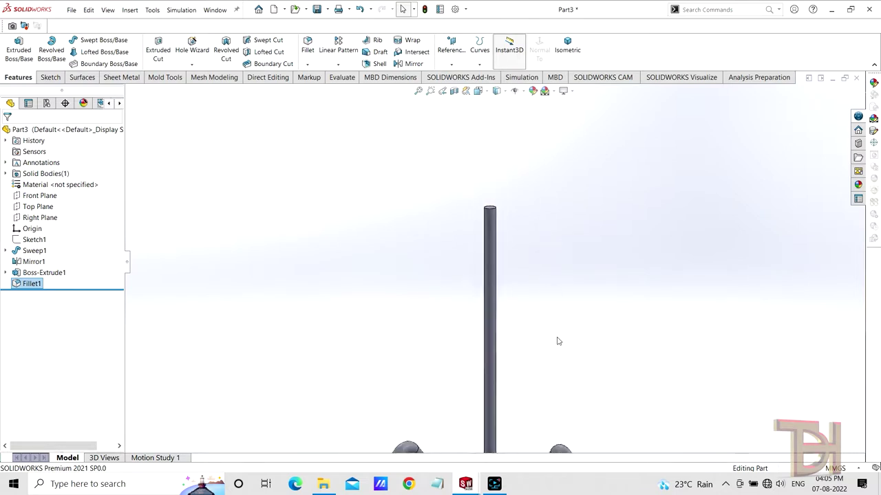
scroll(556, 340, "up", 2)
Step: Start a new sketch on the Right Plane and switch to the line tool (L)
mouse_move(556, 340)
middle_mouse_down()
mouse_move(595, 319)
mouse_move(258, 306)
middle_mouse_up()
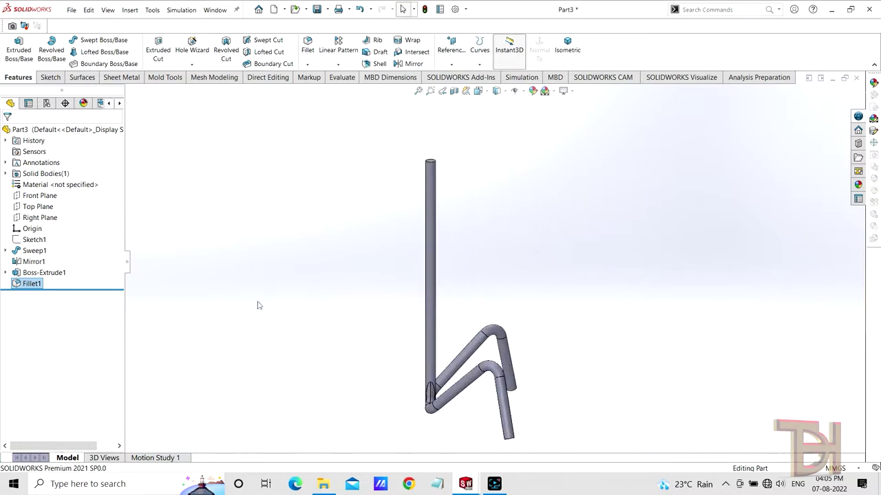
left_click(40, 217)
left_click(53, 198)
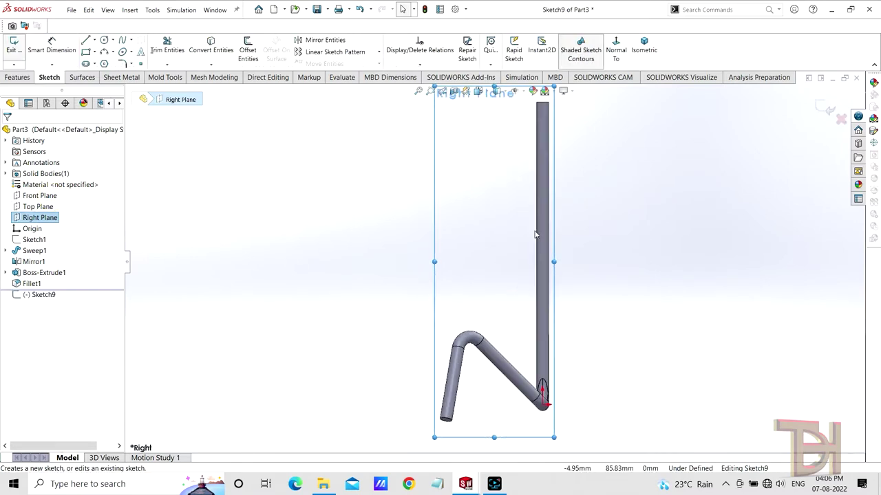
scroll(530, 184, "down", 2)
scroll(541, 205, "down", 2)
scroll(496, 265, "up", 2)
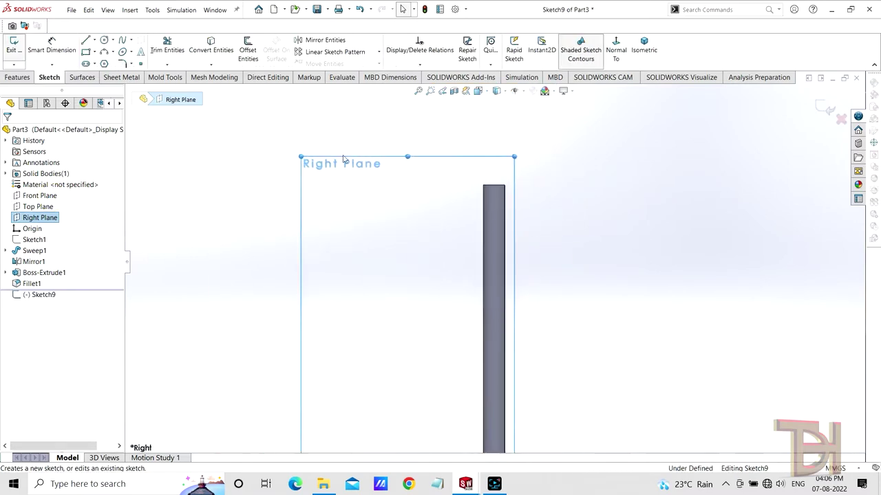
key("l")
scroll(486, 255, "up", 1)
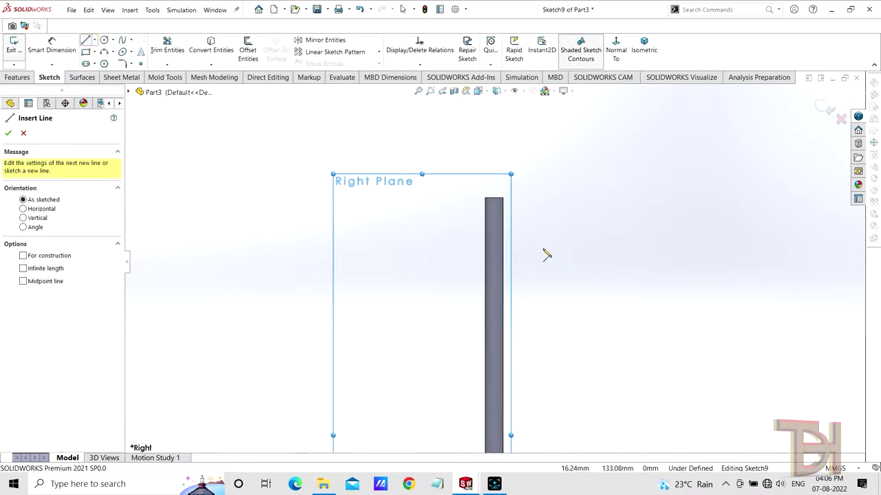
scroll(544, 249, "down", 1)
scroll(486, 267, "up", 1)
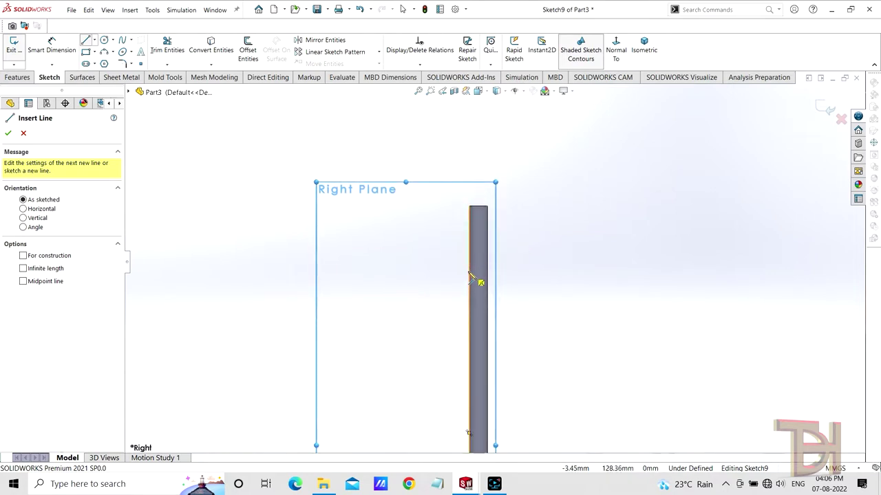
Step: Draw a closed flag outline of connected lines around the top of the vertical rod
left_click(469, 273)
left_click(426, 206)
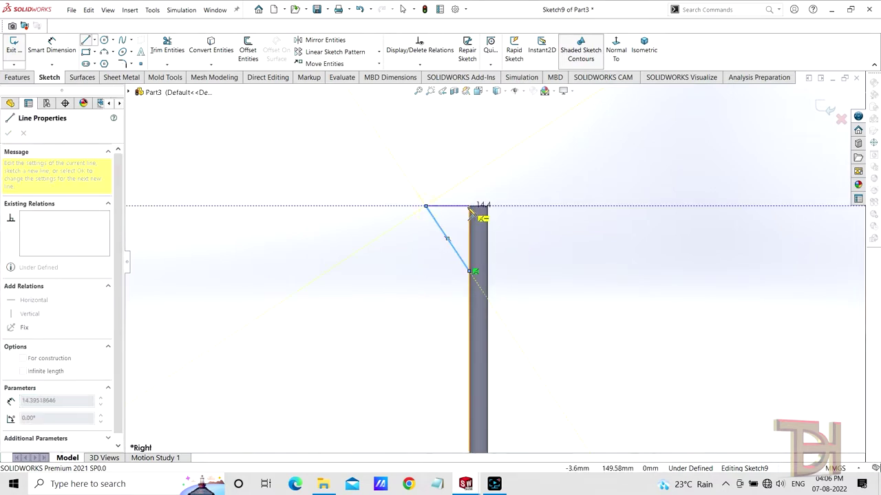
left_click(470, 206)
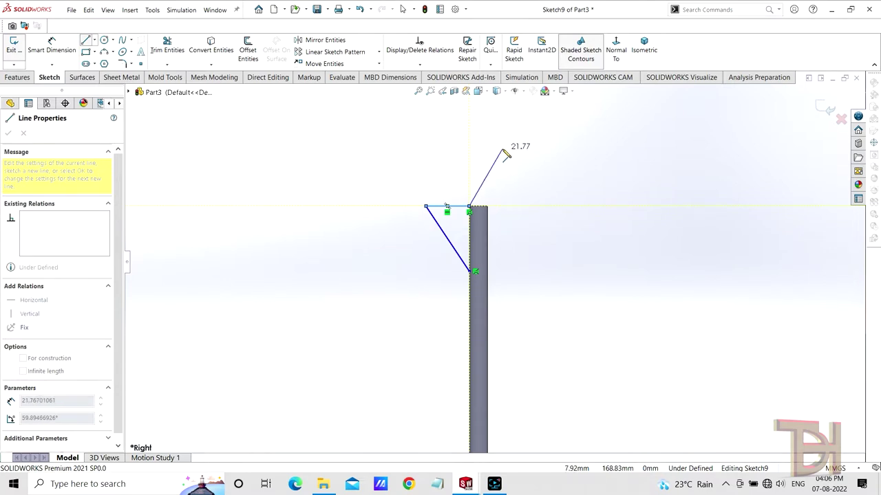
scroll(500, 177, "up", 2)
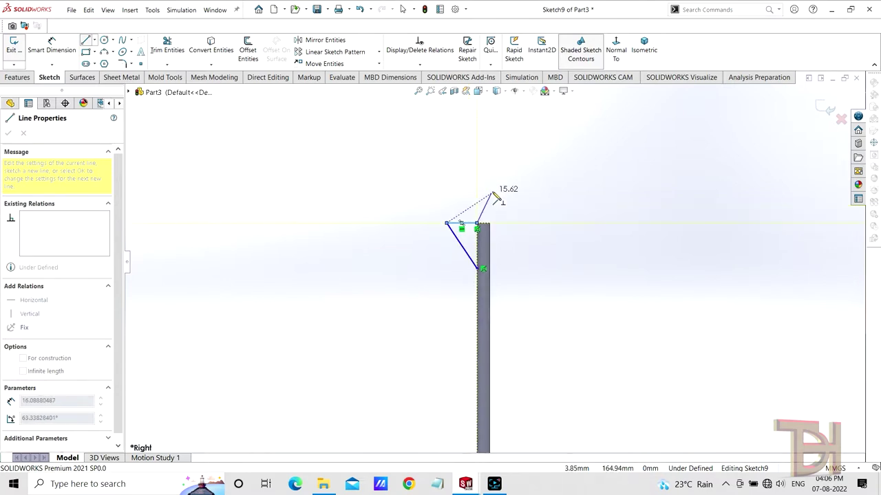
left_click(503, 198)
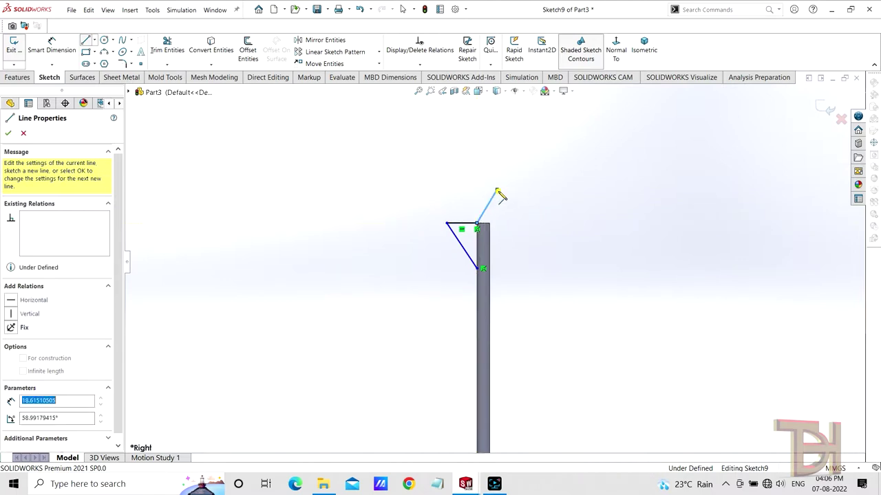
scroll(513, 256, "up", 2)
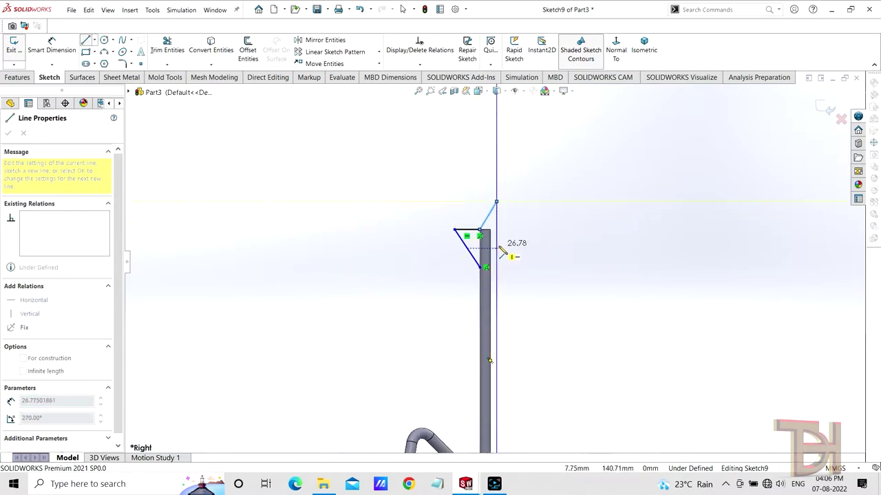
left_click(496, 268)
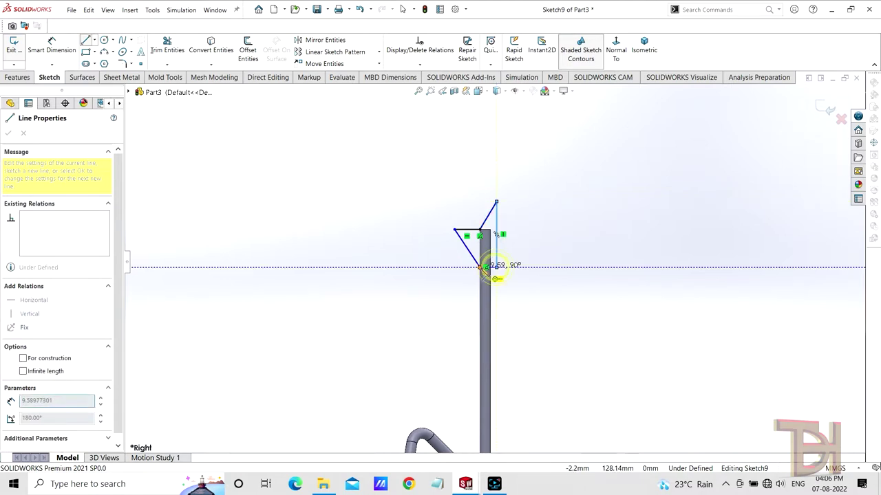
left_click(486, 267)
scroll(502, 220, "down", 2)
right_click(542, 225)
left_click(567, 225)
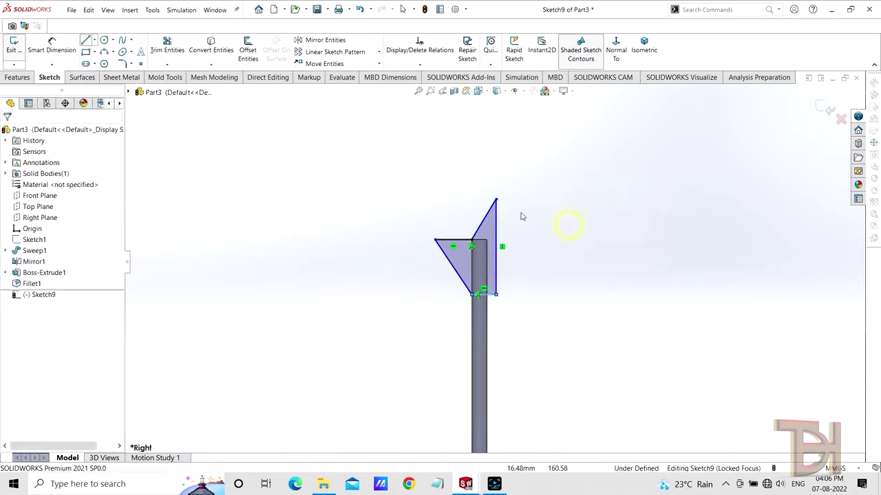
Step: Drag the flag's top vertex higher to reshape the outline
left_click_drag(497, 201, 493, 177)
left_click(534, 289)
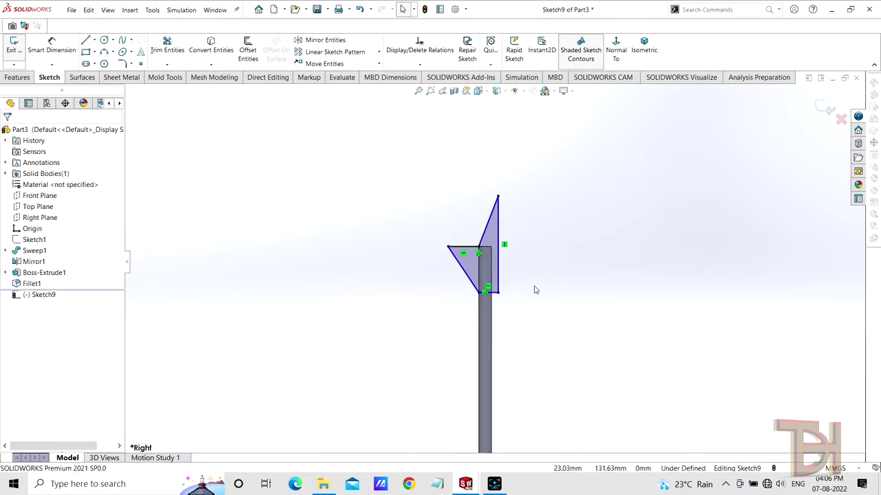
scroll(490, 267, "down", 3)
scroll(491, 264, "down", 1)
scroll(560, 290, "up", 2)
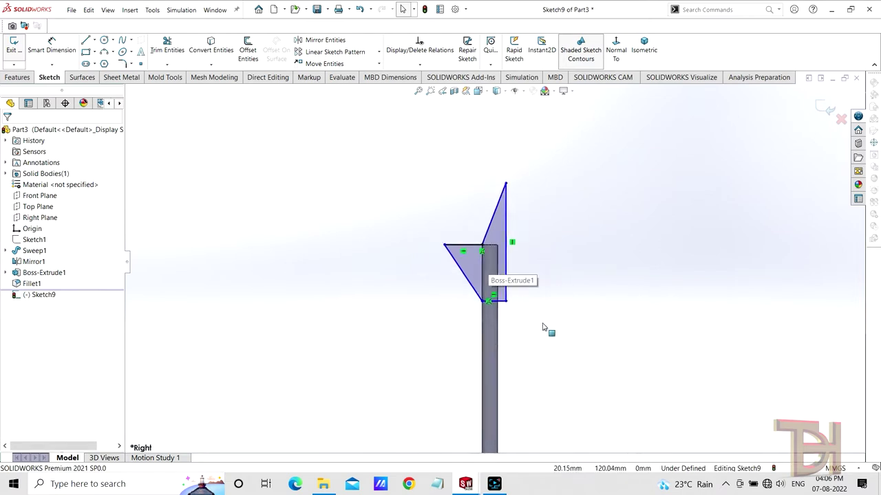
scroll(543, 323, "up", 1)
Step: Drag the flag's left corner further left to adjust the outline
left_click_drag(454, 250, 445, 238)
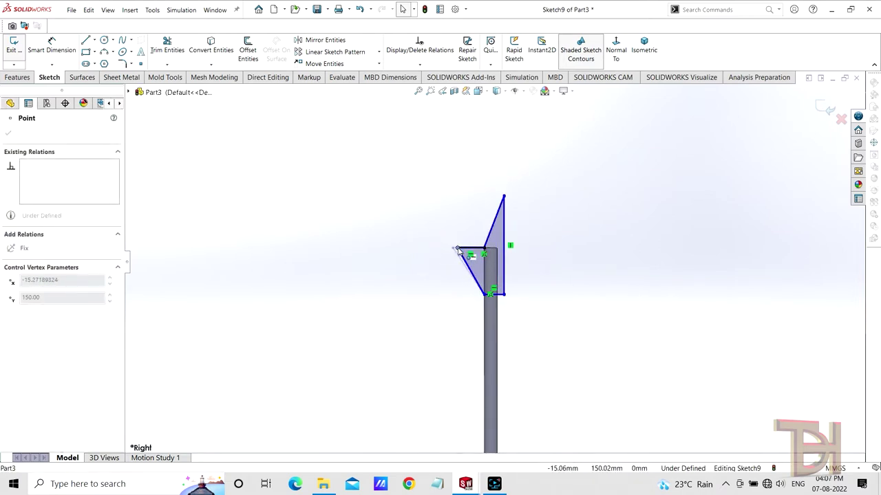
left_click(454, 250)
scroll(537, 295, "down", 2)
scroll(527, 279, "up", 4)
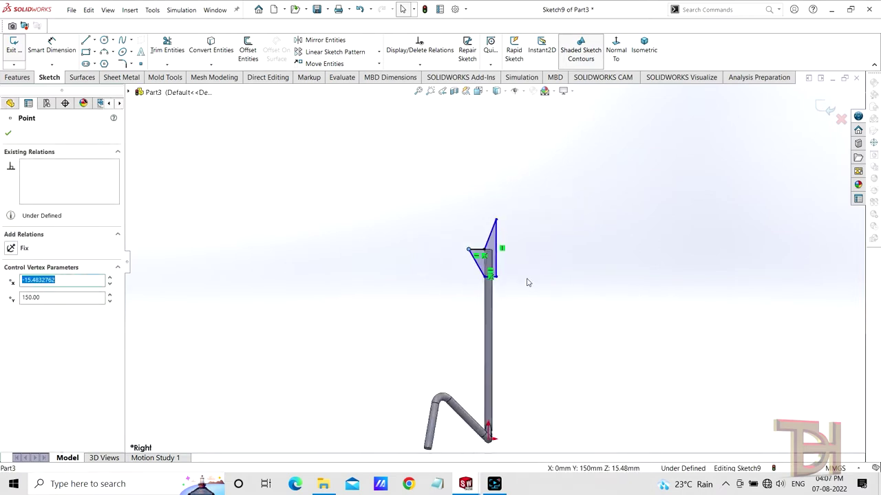
scroll(497, 256, "down", 3)
scroll(496, 256, "down", 3)
scroll(495, 230, "down", 1)
key("Escape")
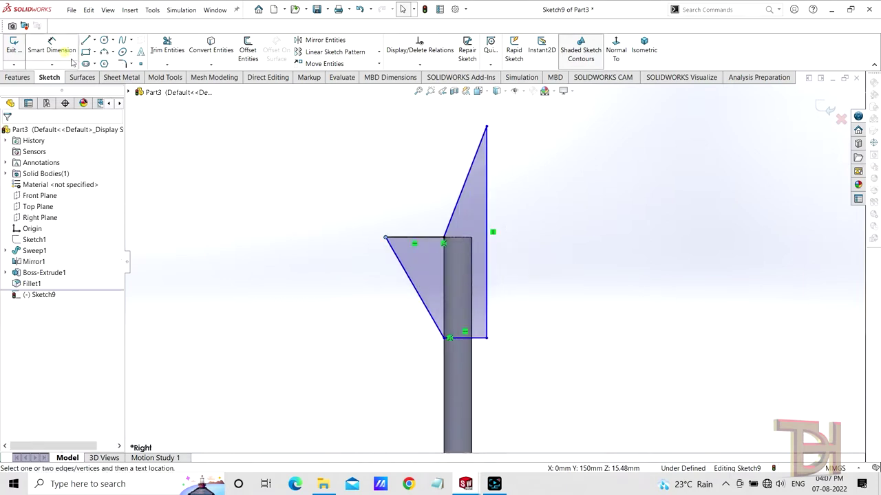
Step: Dimension the bottom line 10 mm, lower slant 25 mm and upper slant 20 mm
left_click(463, 338)
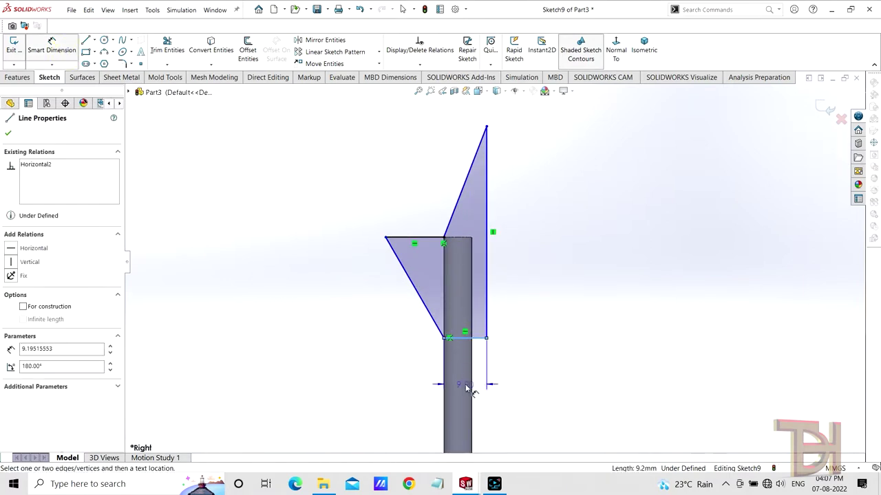
left_click(466, 389)
type("10")
key("Return")
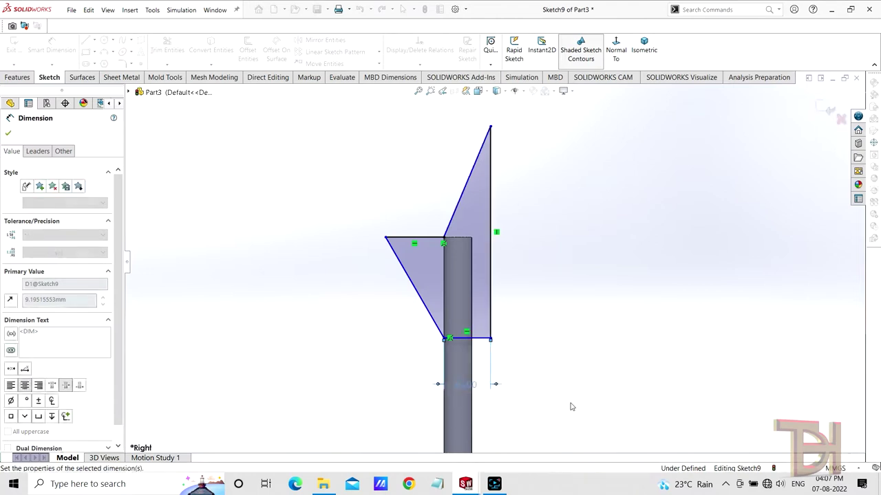
left_click(413, 291)
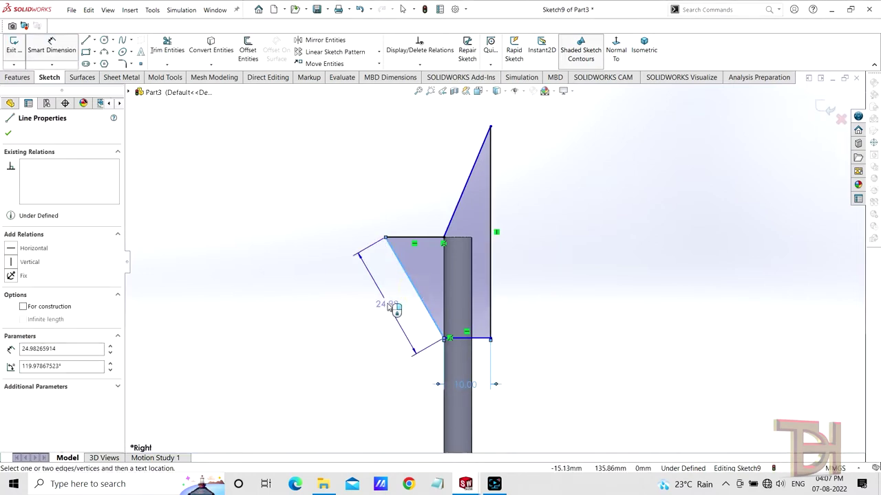
left_click(391, 307)
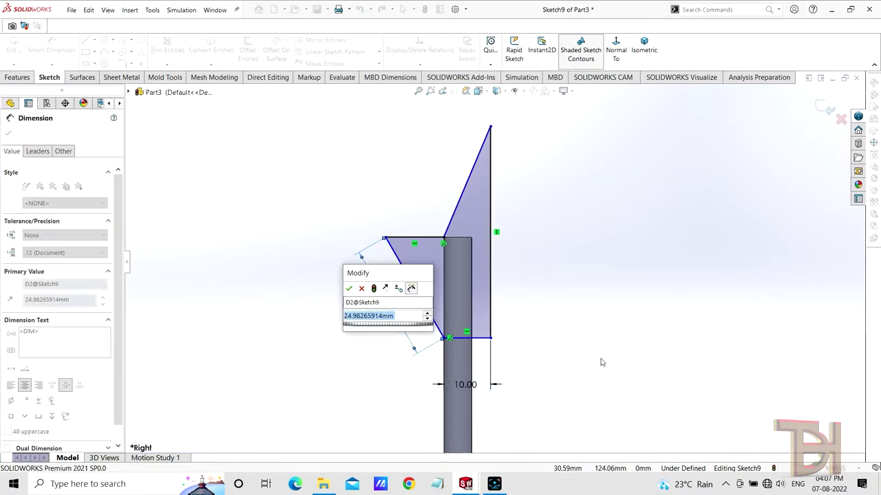
type("25")
key("Return")
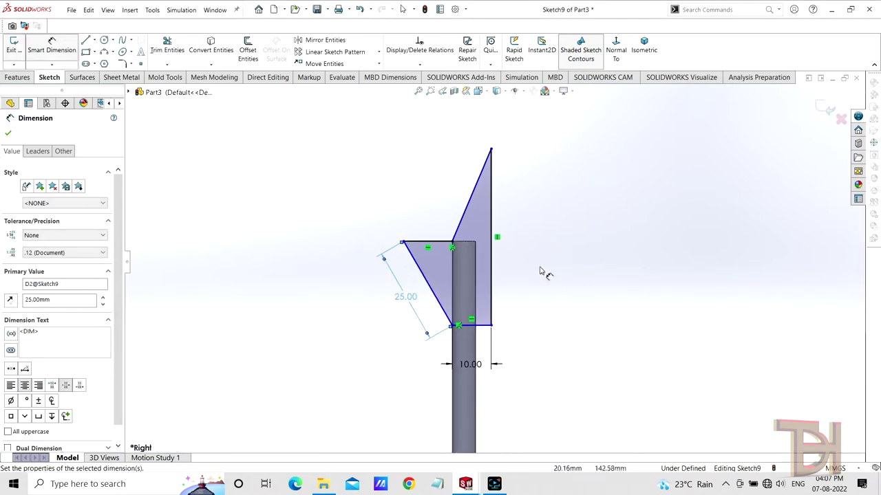
left_click(470, 204)
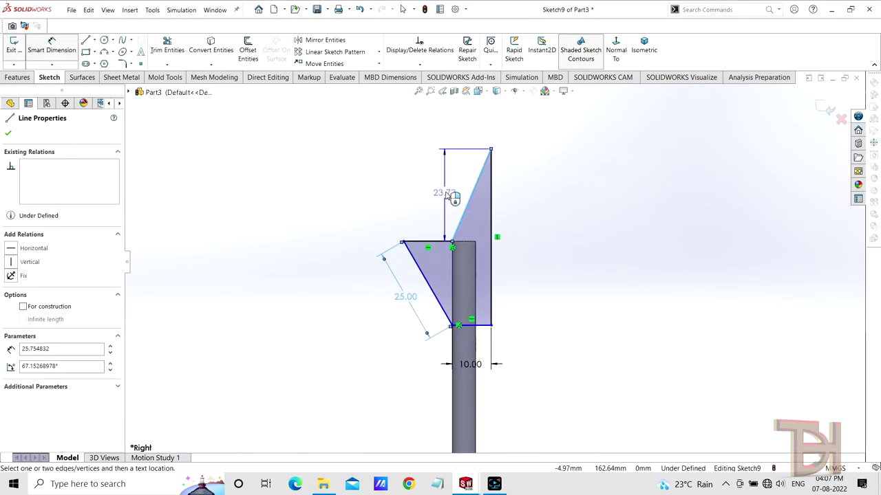
left_click(465, 168)
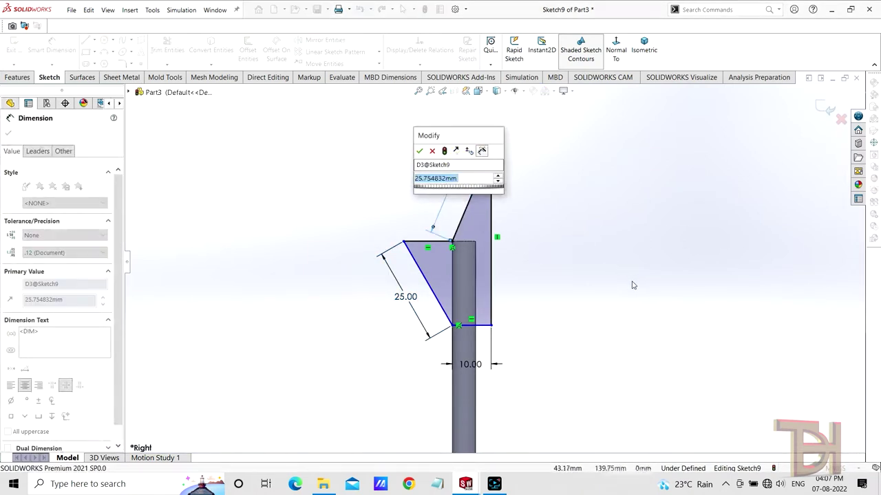
type("20")
key("Return")
Step: Dimension the right vertical edge 40 mm, then leave Smart Dimension via Select
scroll(559, 289, "up", 2)
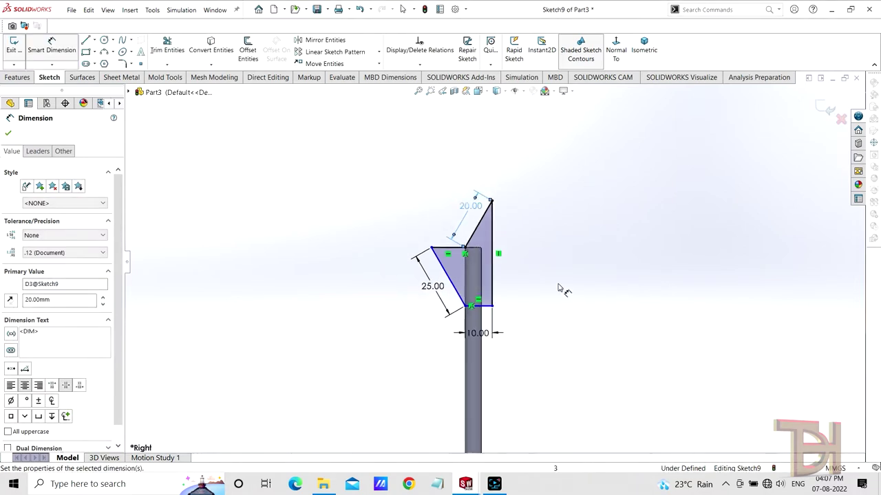
left_click(494, 270)
left_click(526, 256)
type("40")
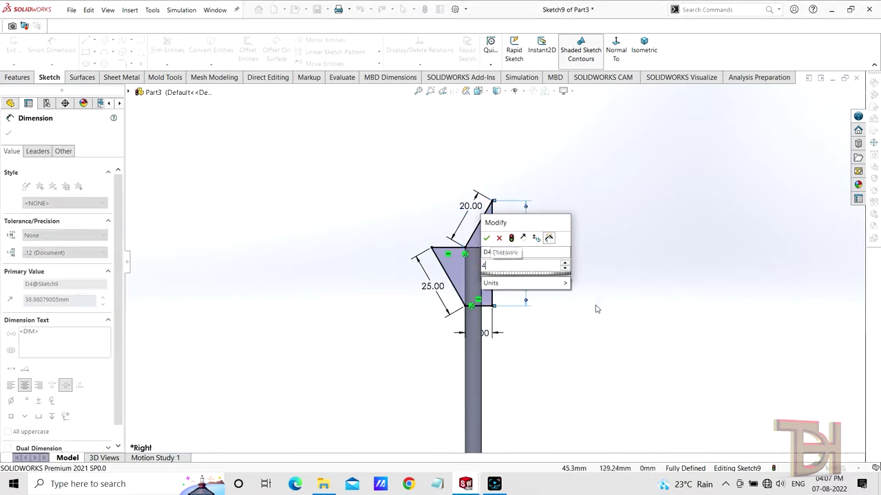
key("Return")
scroll(523, 275, "down", 2)
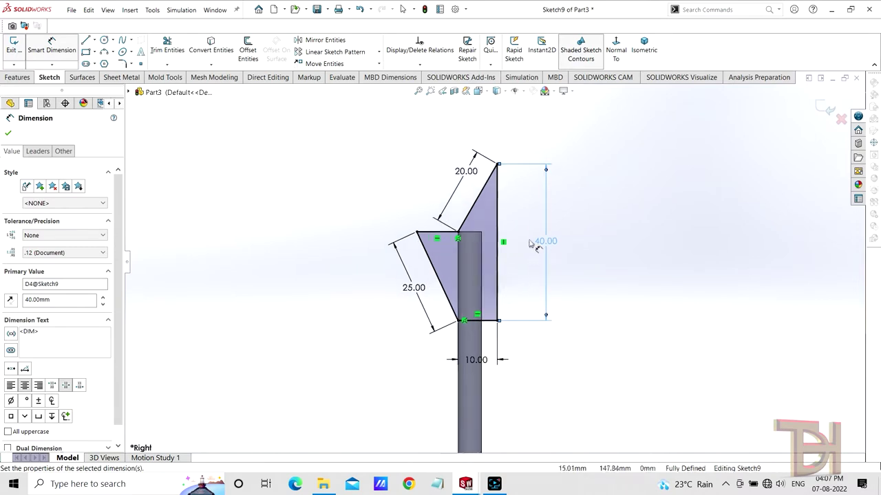
scroll(536, 246, "down", 1)
scroll(505, 253, "up", 1)
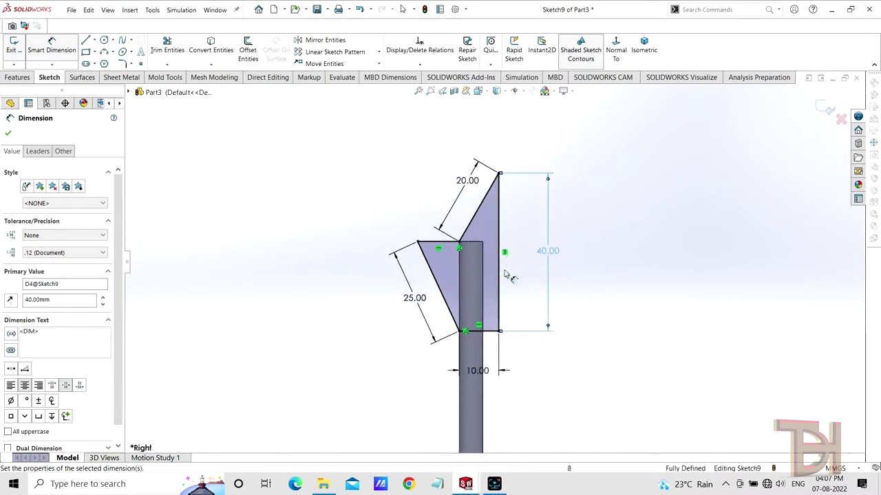
scroll(509, 289, "up", 1)
scroll(537, 316, "up", 1)
right_click(621, 257)
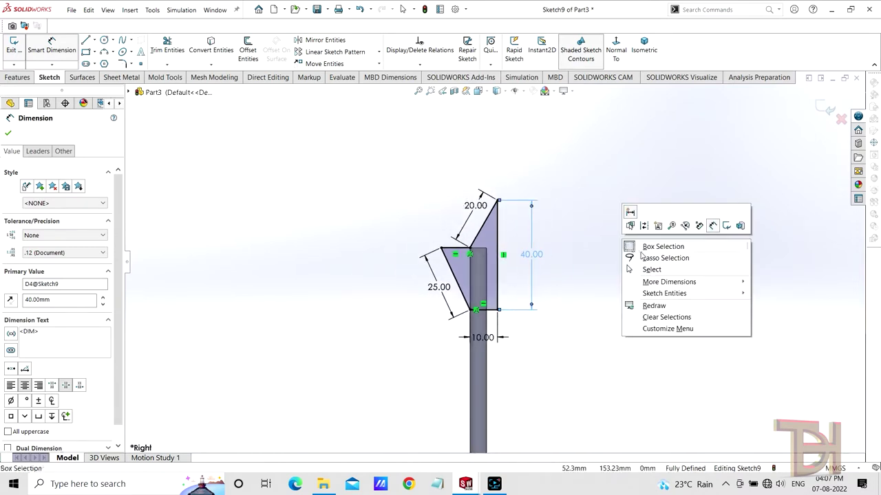
left_click(646, 270)
scroll(509, 268, "down", 1)
scroll(500, 275, "down", 2)
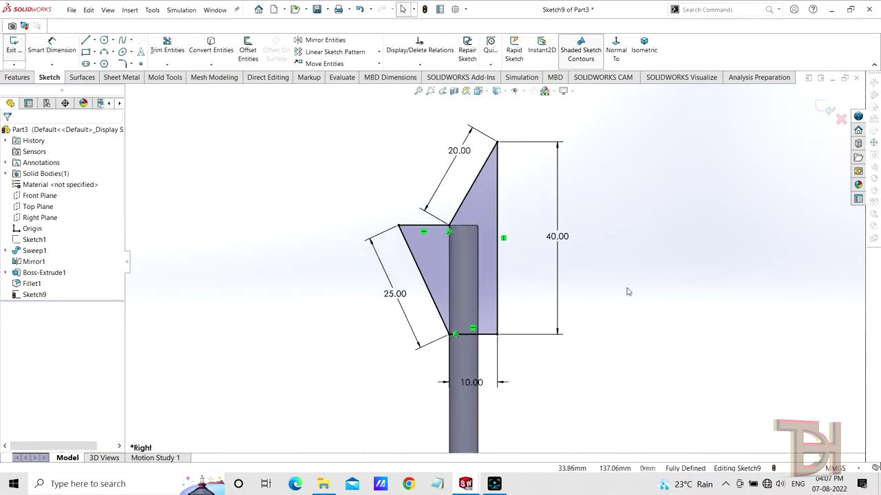
scroll(492, 260, "up", 1)
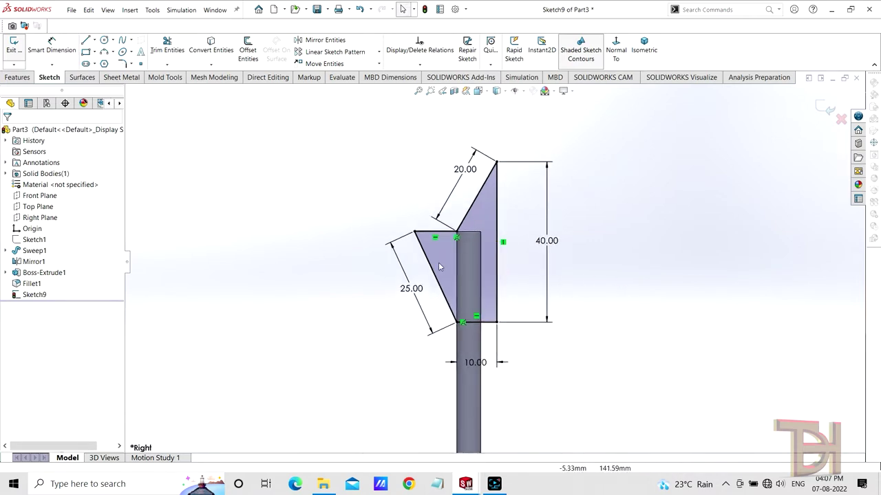
Step: Extrude Sketch9 with Extruded Boss/Base, Mid Plane, 20 mm depth, into the flag head
left_click(17, 77)
left_click(19, 48)
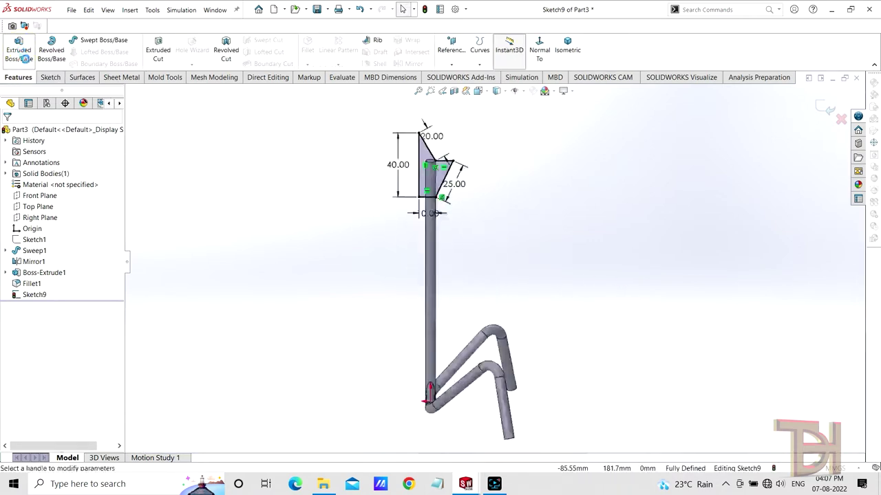
left_click(65, 196)
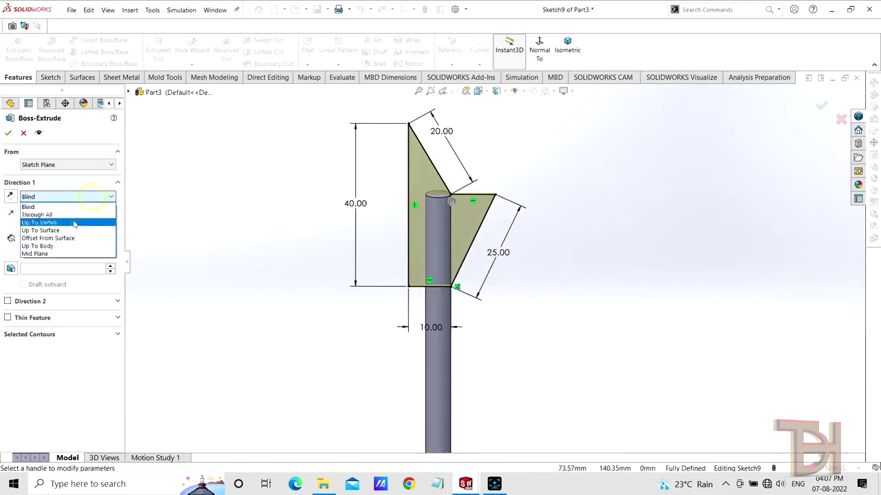
left_click(47, 254)
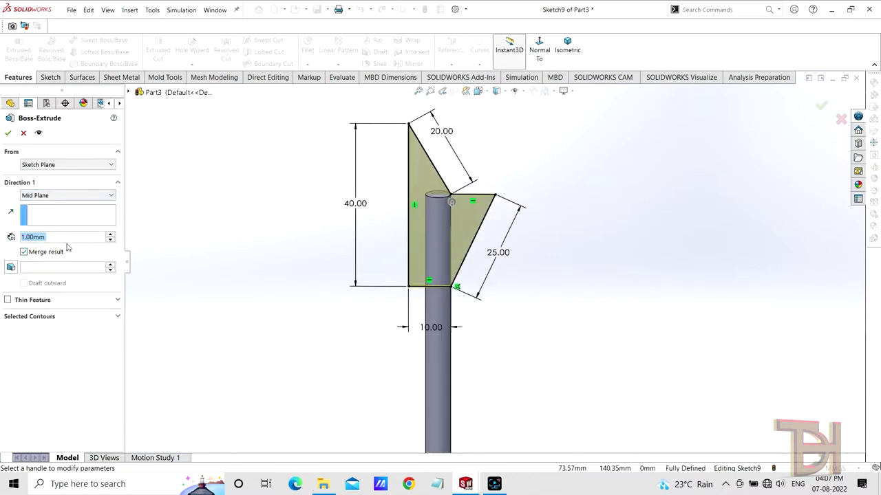
type("20")
left_click(69, 249)
middle_click_drag(606, 323, 532, 304)
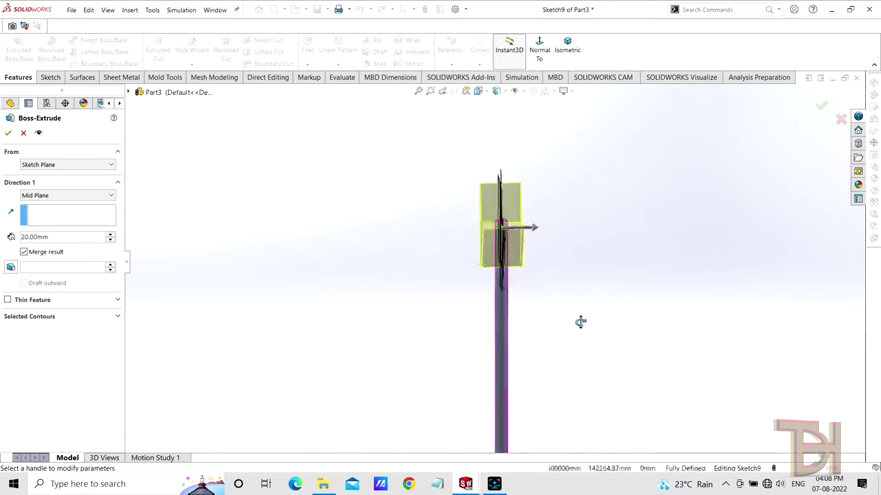
middle_click_drag(532, 305, 542, 278)
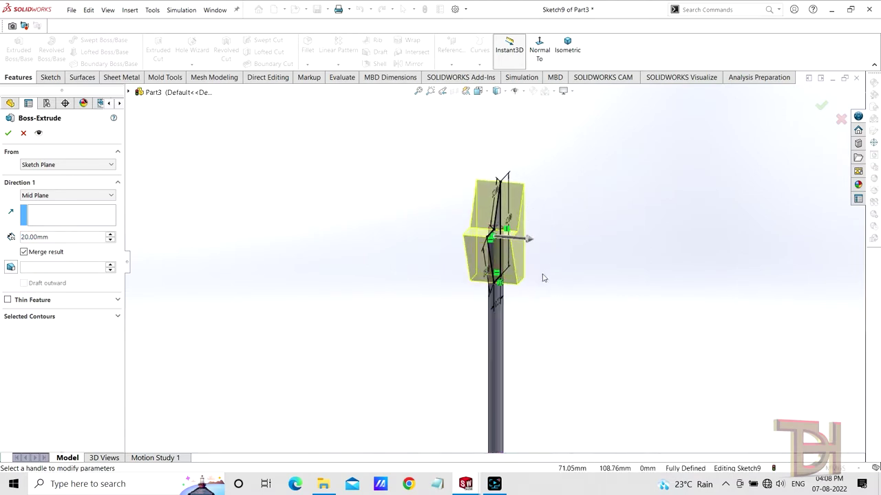
left_click(8, 133)
mouse_move(408, 226)
middle_mouse_down()
mouse_move(601, 310)
mouse_move(541, 326)
mouse_move(575, 289)
mouse_move(635, 287)
mouse_move(613, 282)
mouse_move(632, 298)
mouse_move(530, 318)
mouse_move(561, 312)
mouse_move(474, 306)
middle_mouse_up()
scroll(612, 282, "down", 3)
scroll(518, 318, "down", 2)
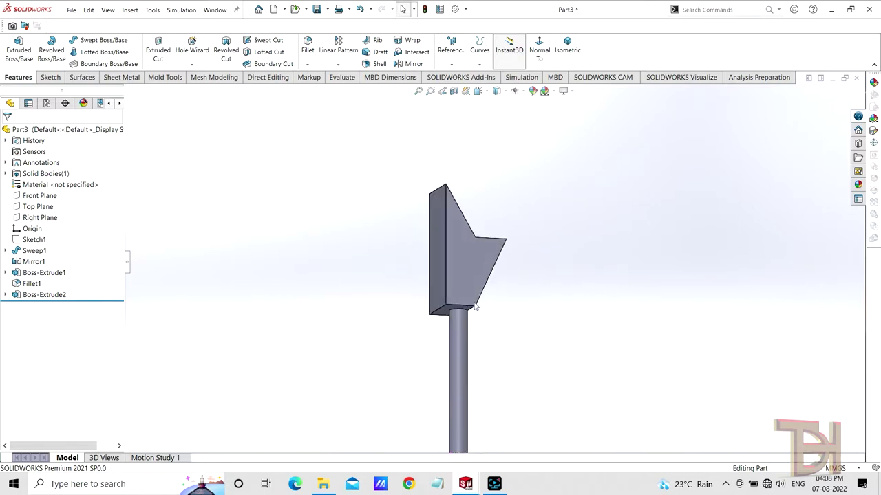
scroll(475, 306, "down", 3)
Step: Fillet the circular edge where the rod meets the head with a 5 mm radius
left_click(470, 311)
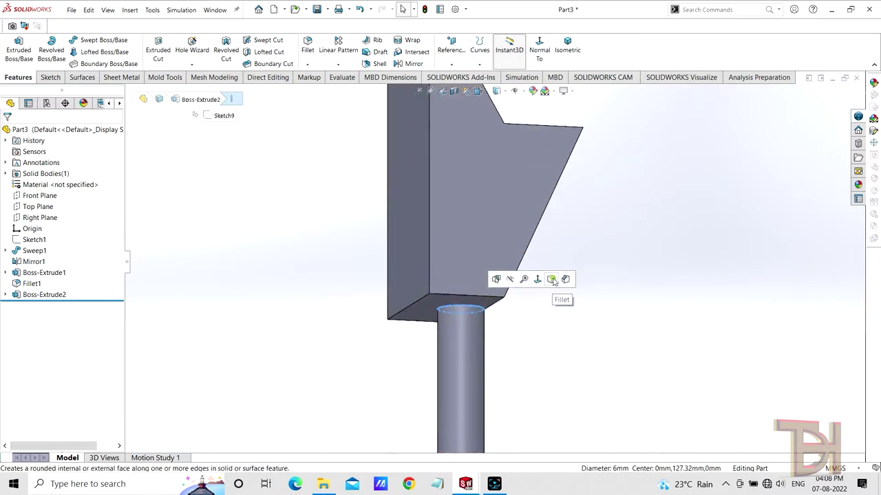
left_click(554, 282)
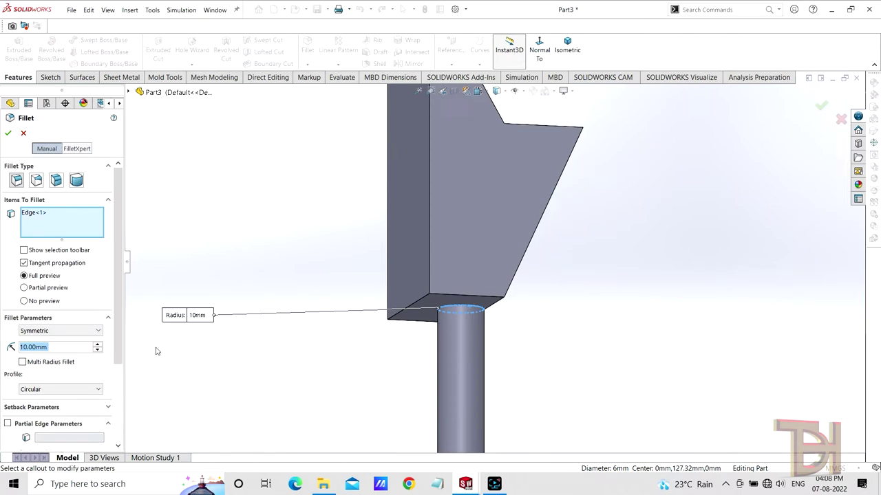
type("5")
key("Return")
mouse_move(418, 424)
middle_mouse_down()
mouse_move(570, 384)
mouse_move(492, 379)
mouse_move(655, 353)
mouse_move(330, 301)
middle_mouse_up()
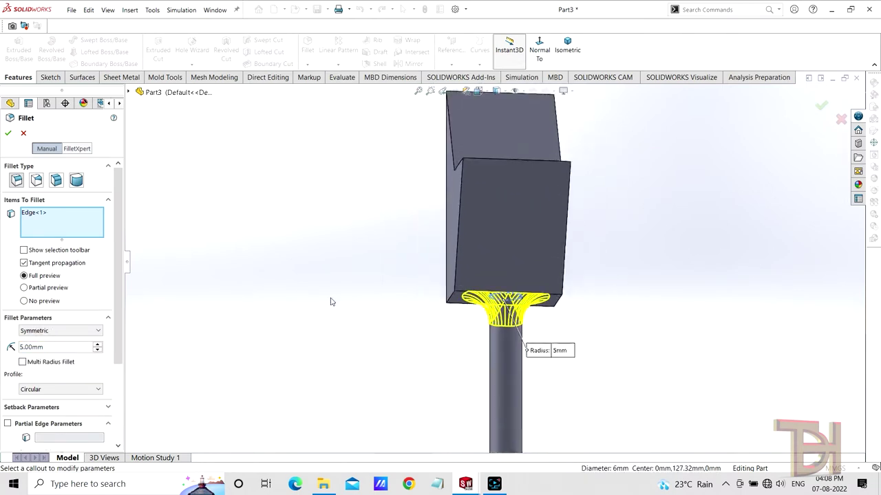
left_click(7, 132)
scroll(610, 324, "down", 3)
Step: Fillet the head's two bottom edges with a 5 mm radius
mouse_move(610, 324)
middle_mouse_down()
mouse_move(565, 326)
mouse_move(498, 353)
mouse_move(405, 260)
middle_mouse_up()
left_click(375, 268)
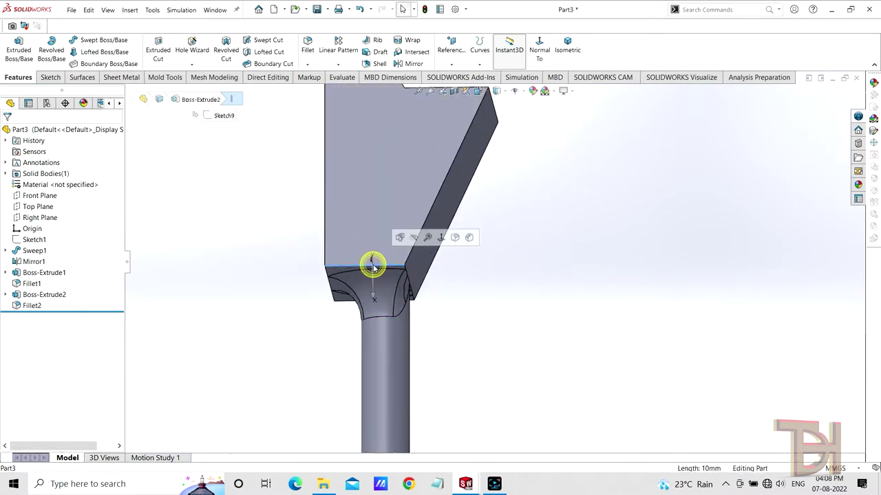
right_click_drag(456, 240, 443, 310)
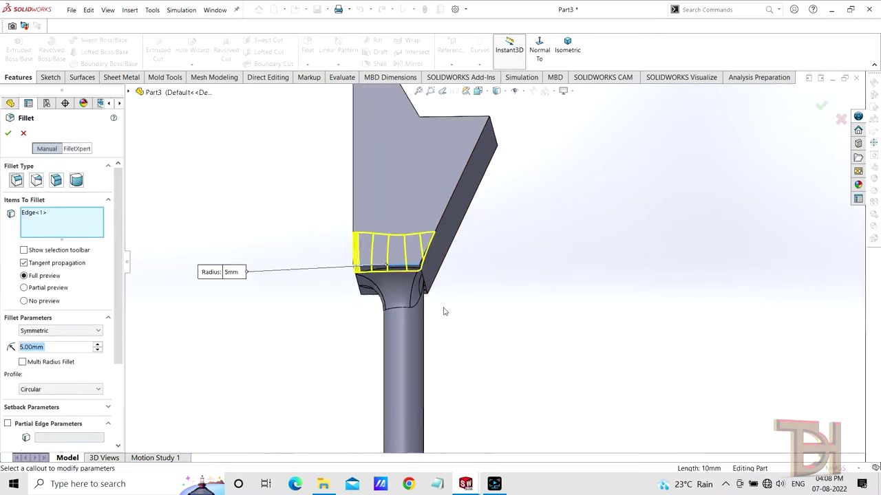
mouse_move(443, 310)
middle_mouse_down()
mouse_move(412, 320)
mouse_move(594, 305)
mouse_move(653, 274)
mouse_move(629, 354)
mouse_move(593, 337)
mouse_move(531, 172)
mouse_move(520, 221)
middle_mouse_up()
left_click(653, 275)
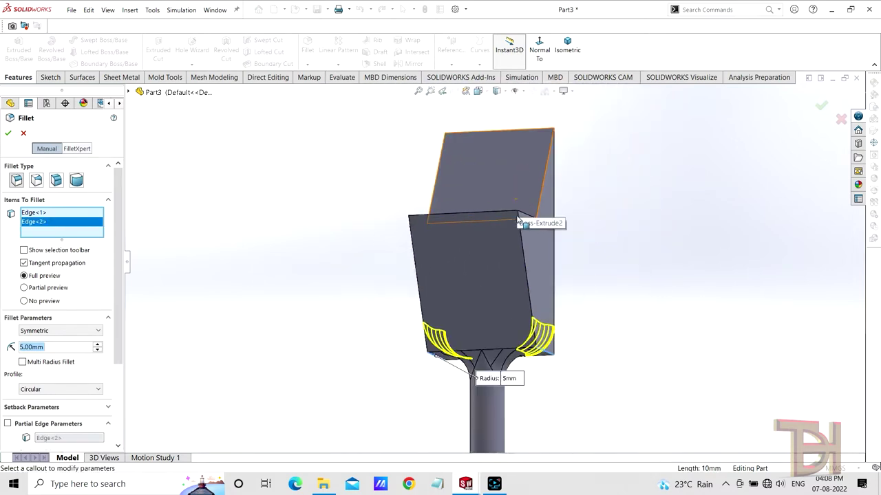
left_click(8, 134)
mouse_move(617, 373)
middle_mouse_down()
mouse_move(569, 369)
mouse_move(591, 376)
mouse_move(500, 234)
middle_mouse_up()
scroll(492, 231, "down", 3)
scroll(491, 231, "up", 3)
left_click(482, 313)
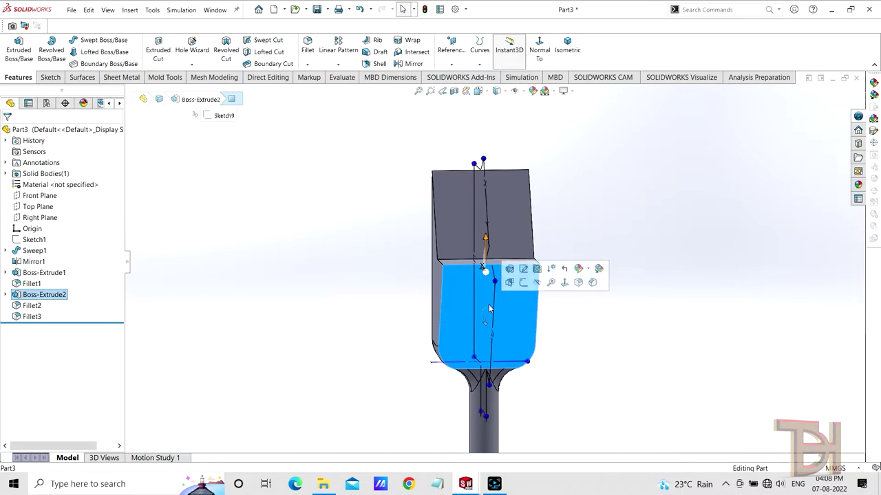
Step: Sketch on the head's front face an outline offset 0.5 mm inside its edge
left_click(523, 282)
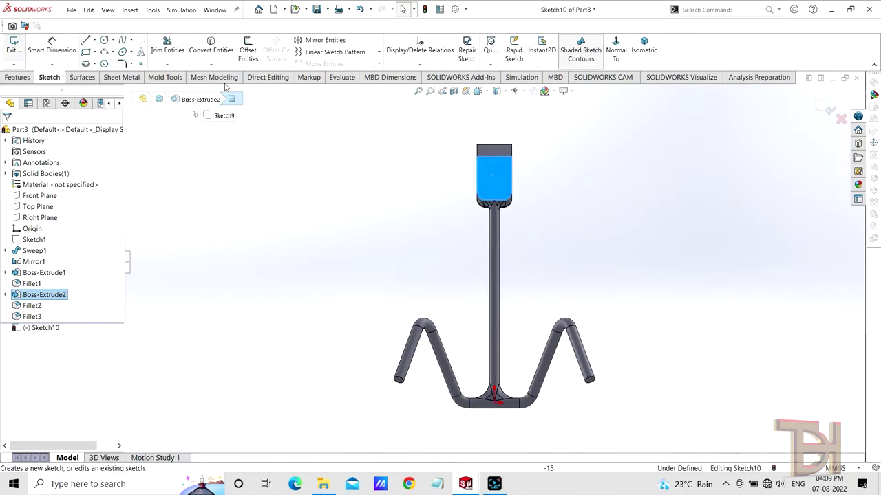
left_click(211, 47)
scroll(482, 220, "down", 3)
scroll(480, 220, "down", 2)
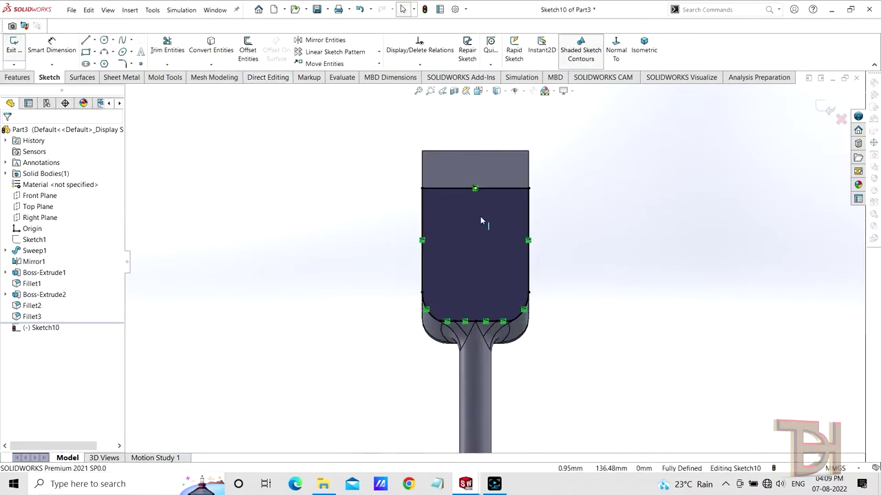
left_click(247, 50)
left_click(421, 214)
type("1")
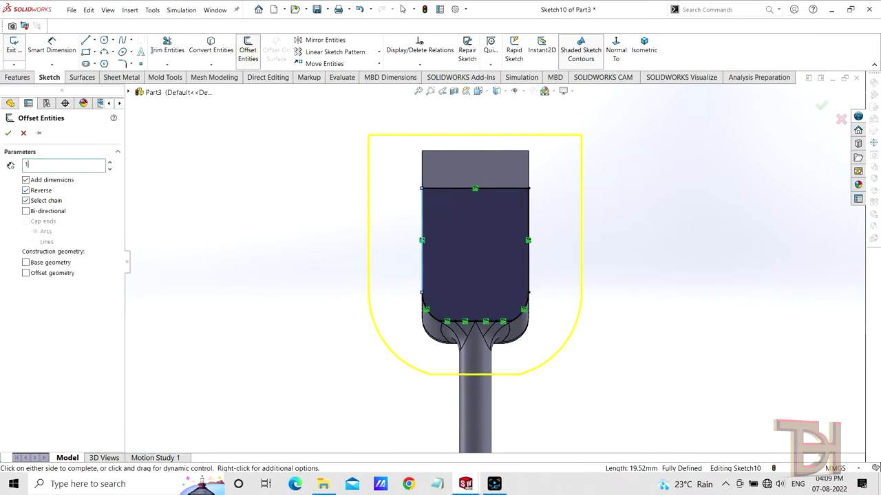
key("Return")
scroll(475, 260, "down", 2)
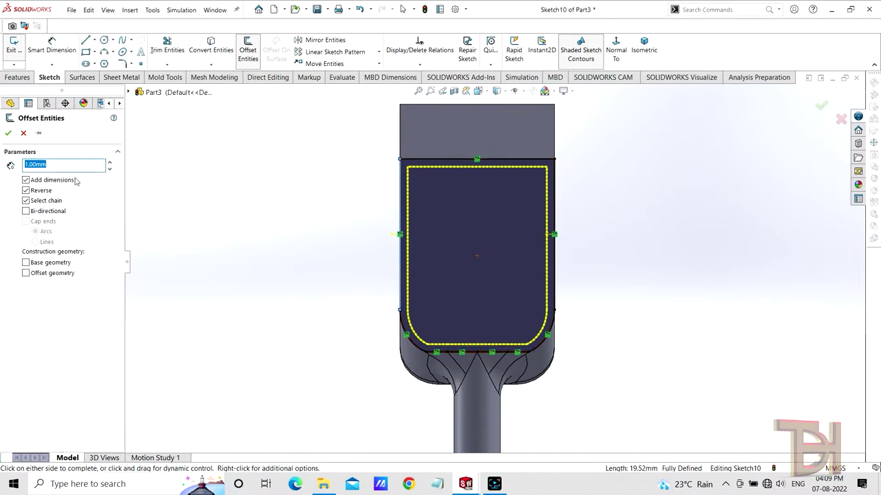
type("0.5")
key("Return")
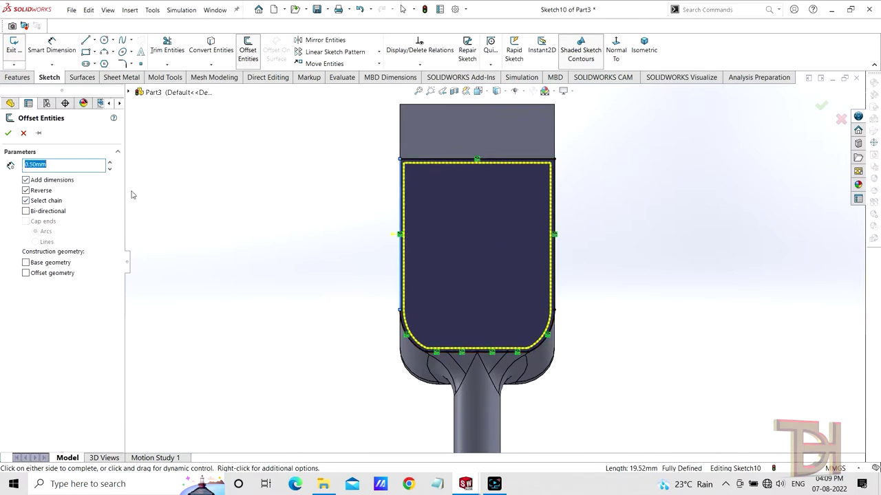
left_click(9, 132)
Step: Extrude the inner offset contour 1 mm as a raised boss panel
left_click(19, 77)
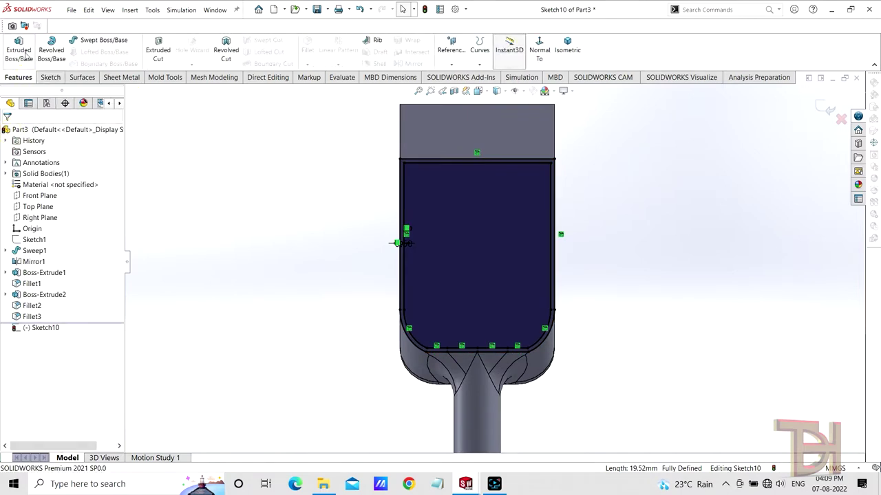
left_click(18, 50)
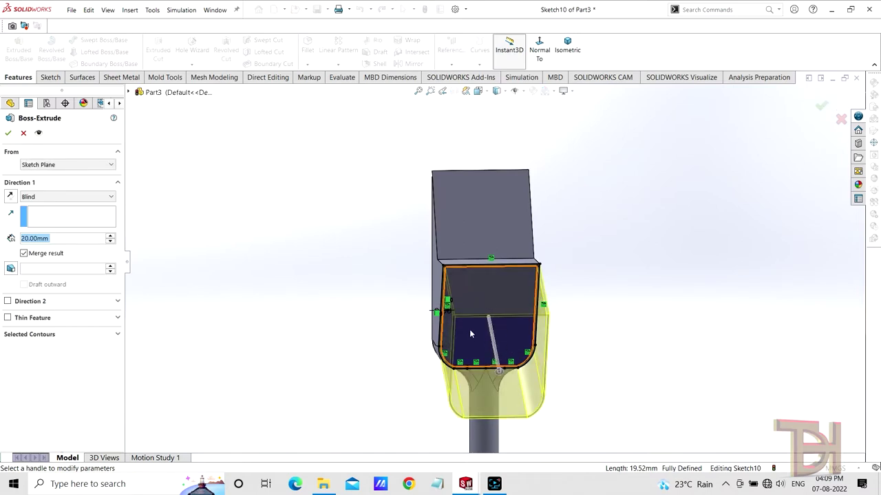
left_click(471, 335)
scroll(477, 289, "down", 3)
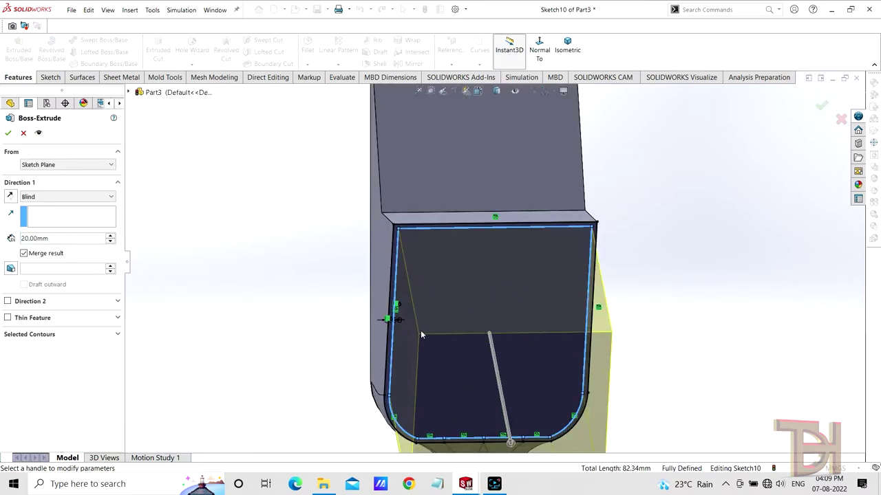
type("1")
key("Return")
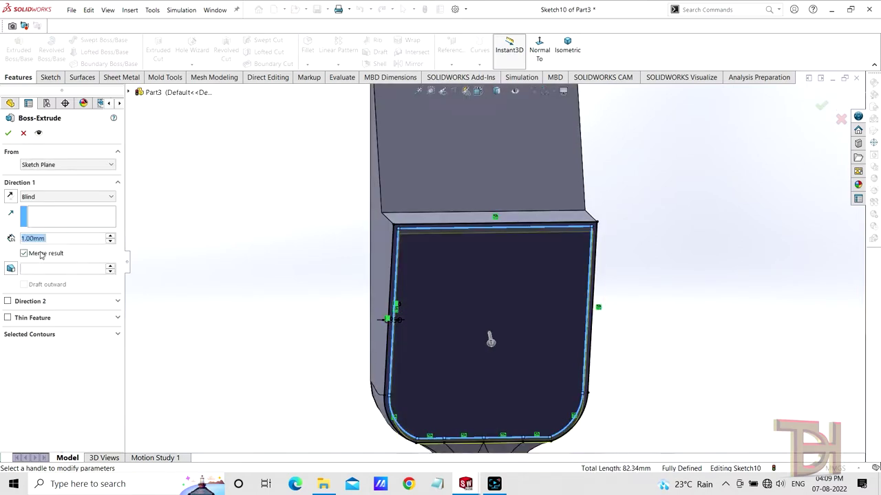
left_click(7, 133)
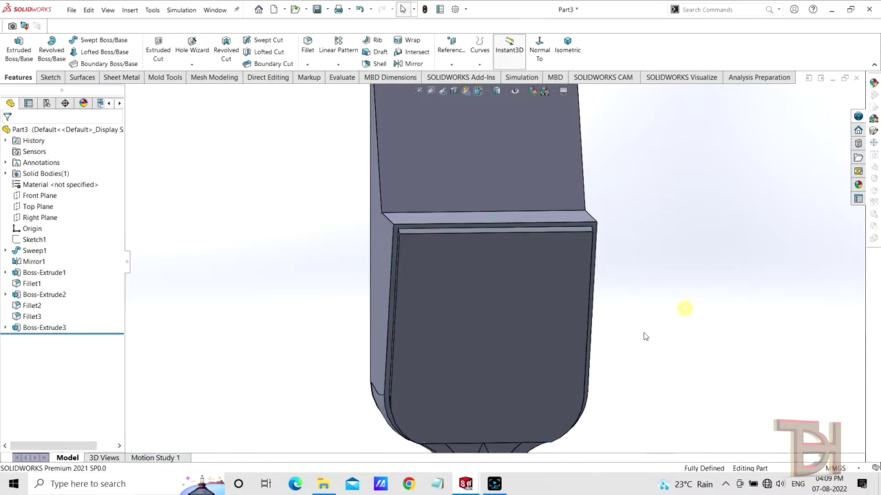
Step: Fillet the raised panel's left, top and right edges with a 1 mm radius
mouse_move(681, 309)
middle_mouse_down()
mouse_move(638, 324)
mouse_move(646, 297)
mouse_move(609, 352)
mouse_move(439, 341)
middle_mouse_up()
left_click(383, 271)
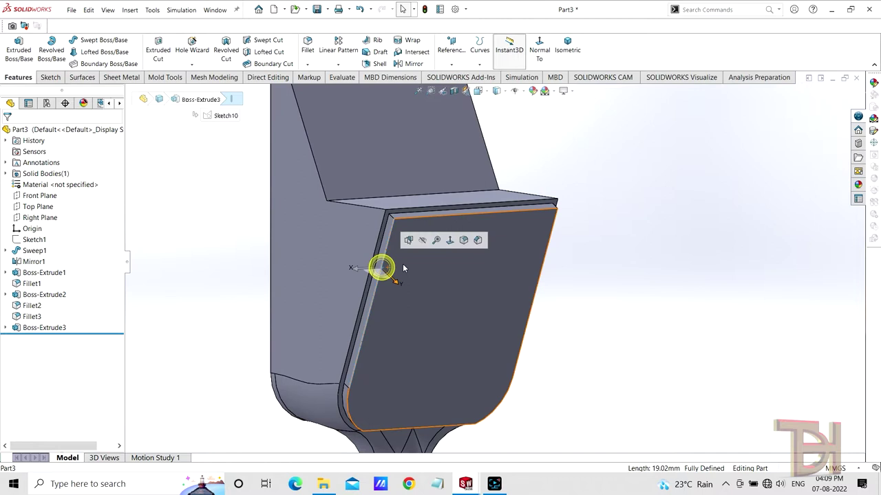
left_click(463, 239)
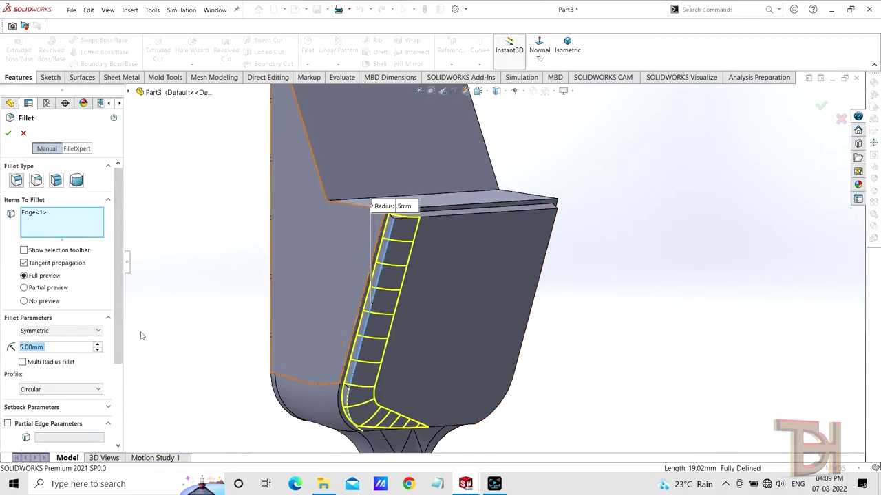
type("1")
key("Return")
mouse_move(413, 357)
middle_mouse_down()
mouse_move(486, 266)
mouse_move(463, 190)
middle_mouse_up()
left_click(462, 190)
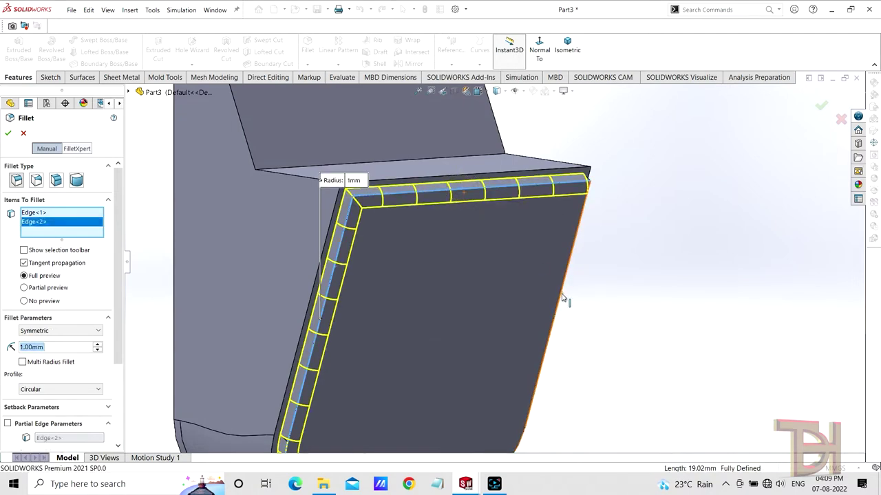
left_click(563, 298)
mouse_move(594, 350)
middle_mouse_down()
mouse_move(615, 338)
mouse_move(260, 273)
middle_mouse_up()
left_click(8, 134)
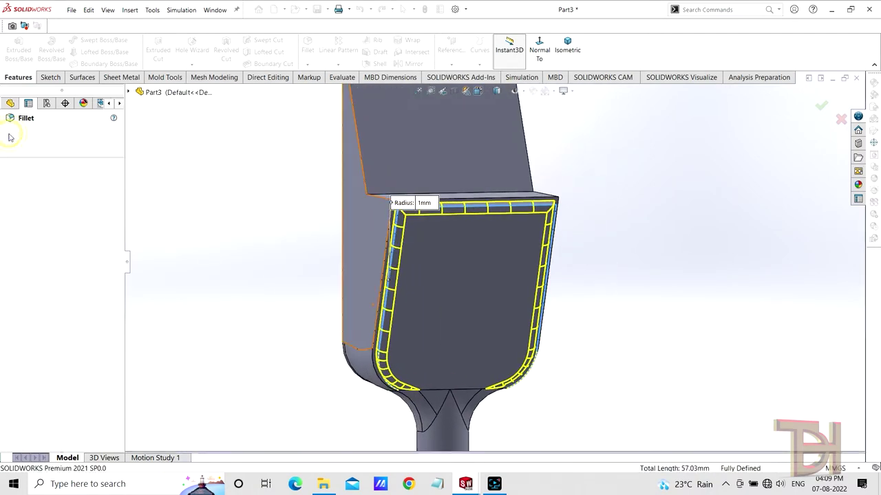
Step: Fillet three side edges of the upper plate with a 2 mm radius
middle_click_drag(448, 262, 464, 257)
middle_click_drag(543, 234, 535, 206)
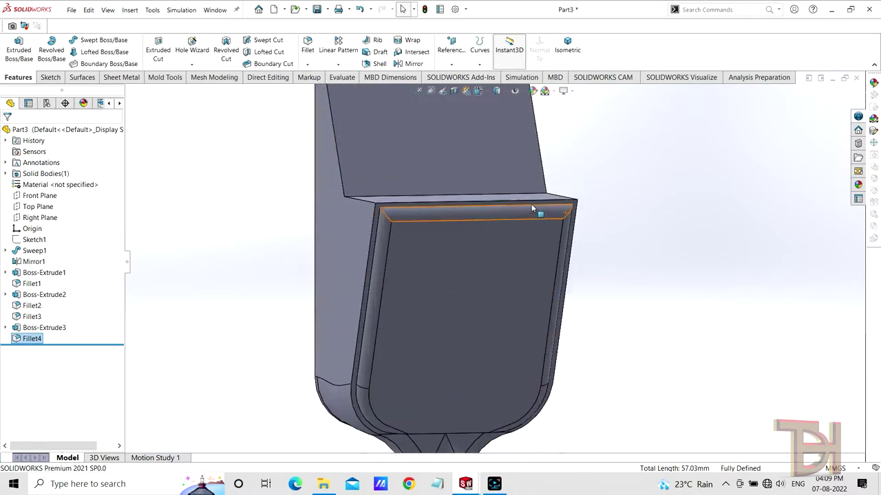
mouse_move(521, 261)
middle_mouse_down()
mouse_move(507, 222)
mouse_move(492, 246)
middle_mouse_up()
scroll(492, 246, "up", 2)
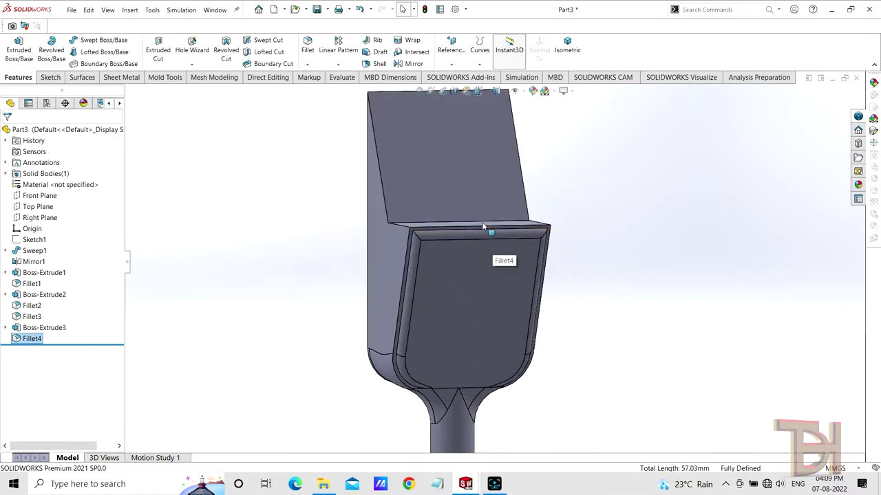
mouse_move(406, 173)
middle_mouse_down()
mouse_move(483, 175)
mouse_move(373, 232)
middle_mouse_up()
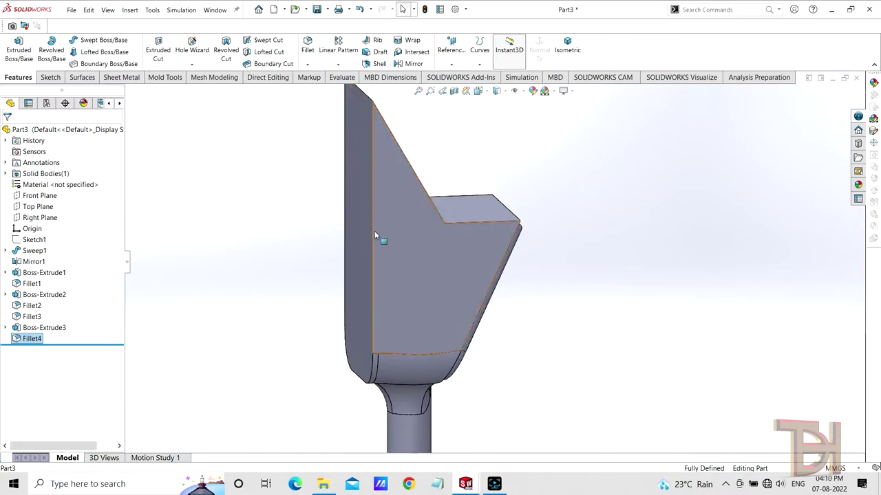
left_click(372, 232)
left_click(454, 205)
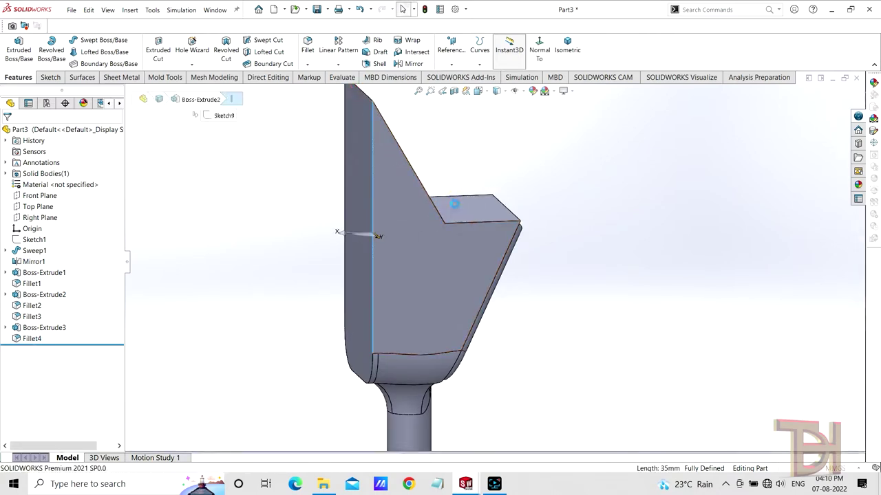
mouse_move(414, 272)
middle_mouse_down()
mouse_move(559, 254)
mouse_move(588, 267)
middle_mouse_up()
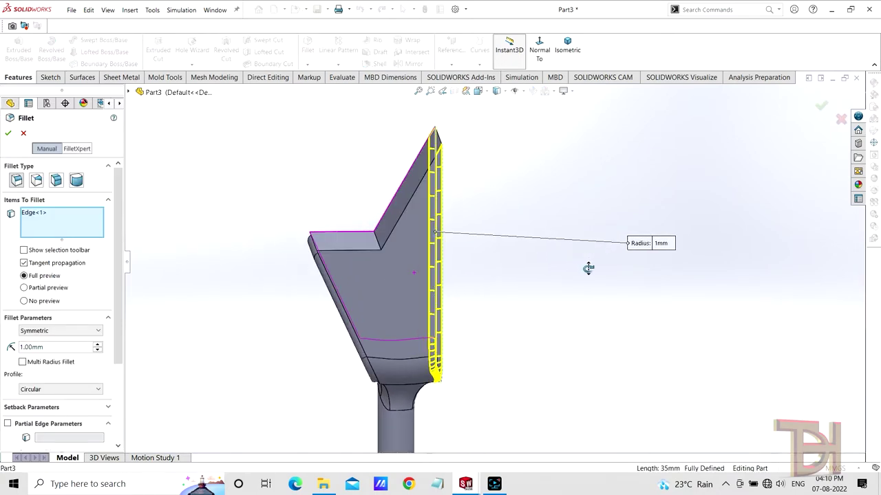
left_click(403, 216)
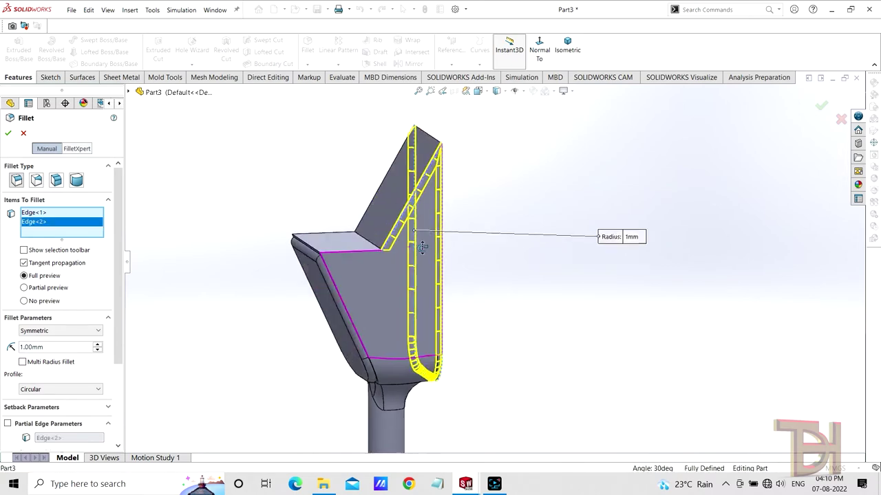
middle_click_drag(403, 216, 553, 257)
left_click(350, 245)
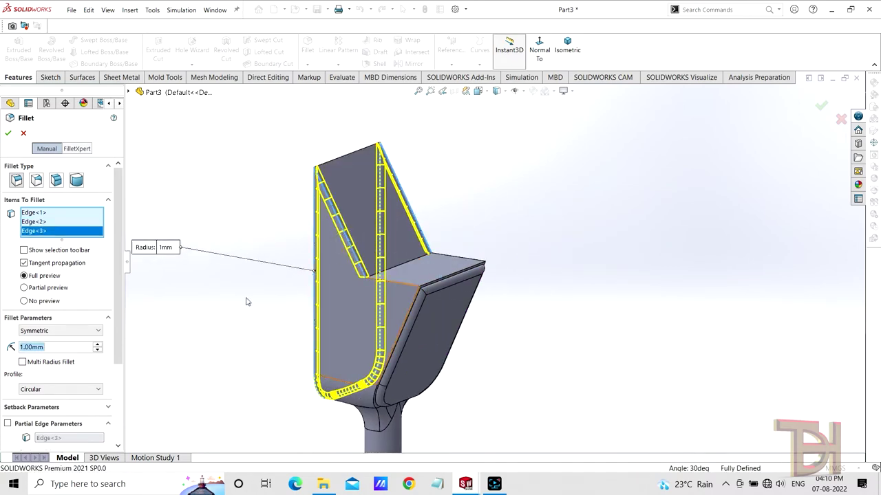
type("2")
key("Return")
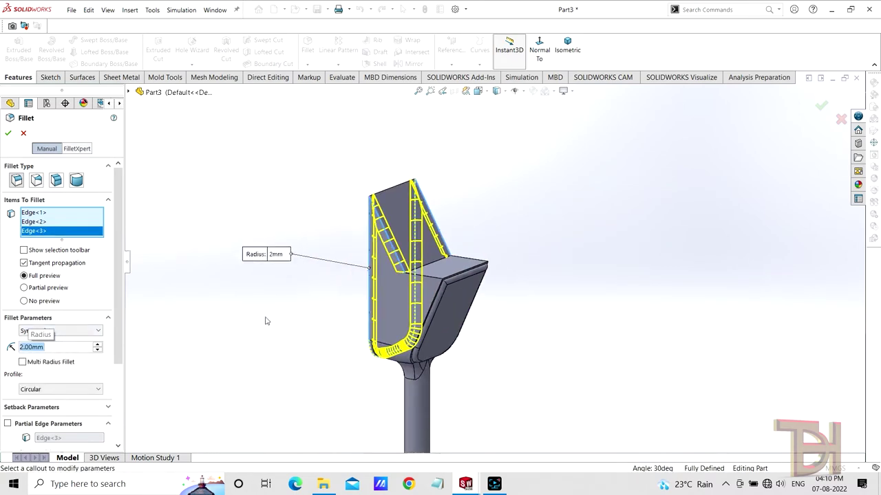
left_click(8, 132)
mouse_move(443, 264)
middle_mouse_down()
mouse_move(662, 275)
mouse_move(499, 306)
mouse_move(481, 272)
middle_mouse_up()
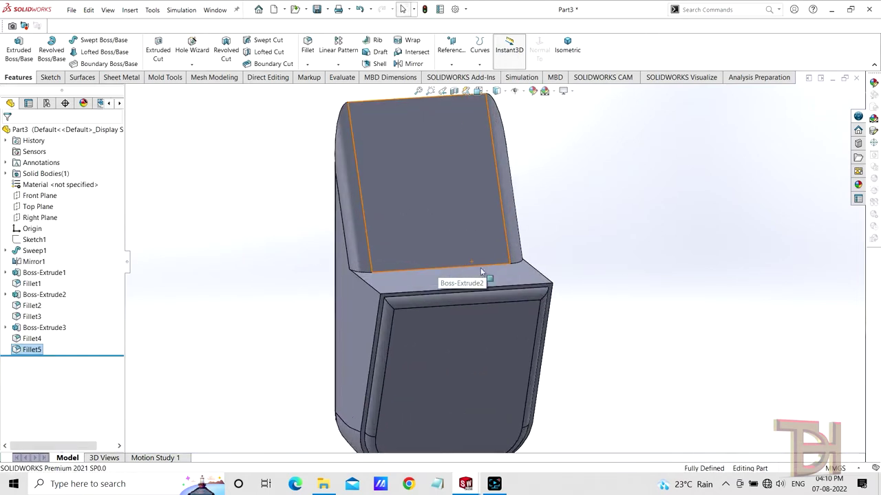
Step: Fillet the edge where the upper plate meets the head's ledge with a 5 mm radius
left_click(445, 271)
left_click(529, 239)
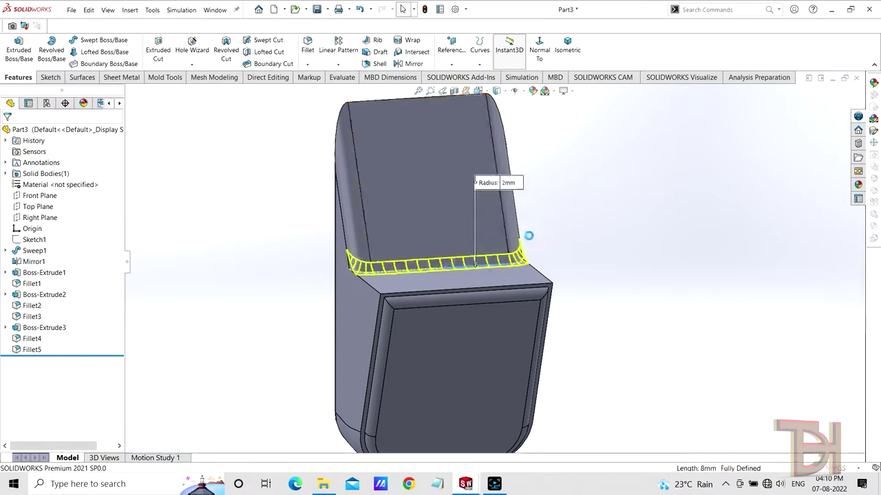
scroll(169, 350, "up", 3)
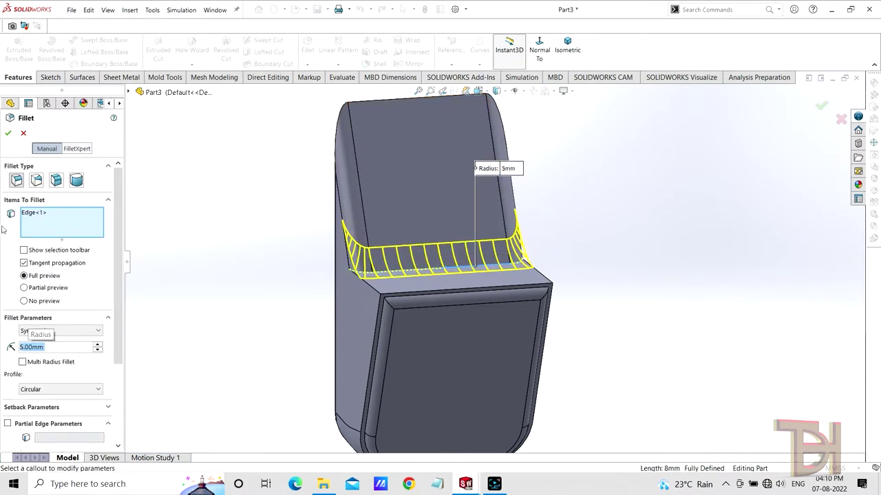
left_click(7, 132)
Step: Orbit to a near-front view and start a new sketch on the raised front panel face
mouse_move(443, 372)
middle_mouse_down()
mouse_move(582, 309)
mouse_move(590, 269)
mouse_move(590, 324)
mouse_move(576, 337)
mouse_move(664, 321)
mouse_move(610, 358)
mouse_move(575, 273)
mouse_move(514, 310)
mouse_move(517, 302)
mouse_move(556, 308)
mouse_move(520, 309)
middle_mouse_up()
scroll(532, 262, "down", 2)
scroll(532, 262, "up", 3)
scroll(554, 267, "up", 2)
scroll(549, 300, "up", 2)
scroll(484, 236, "down", 2)
scroll(484, 272, "down", 3)
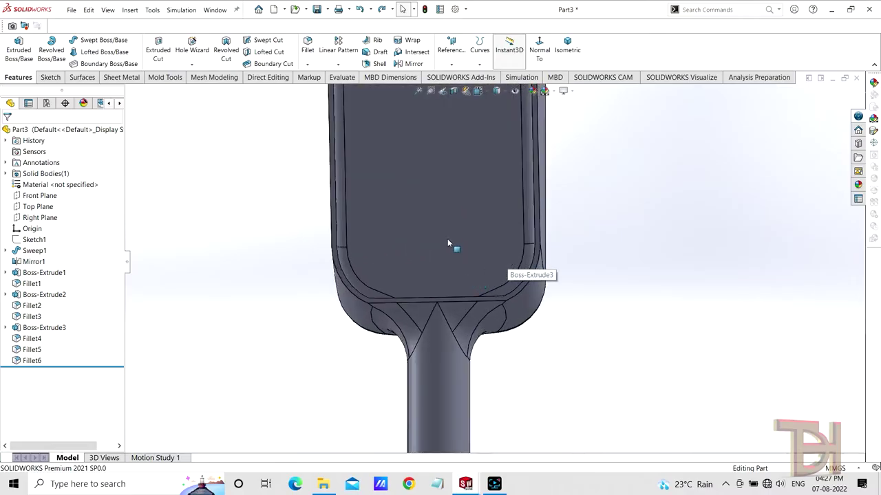
scroll(458, 200, "down", 1)
scroll(462, 203, "down", 1)
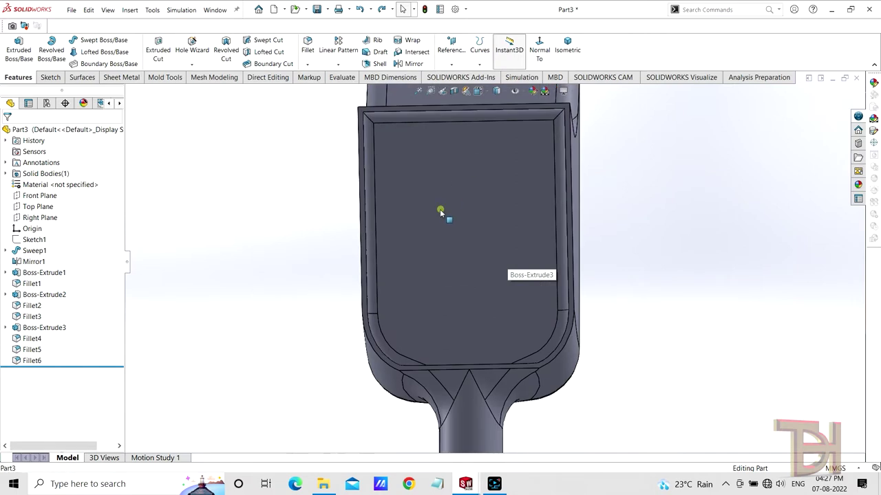
left_click(442, 211)
left_click(480, 183)
Step: Convert the panel face outline, add a horizontal line across its lower part, and trim away the bottom curve
scroll(488, 201, "down", 5)
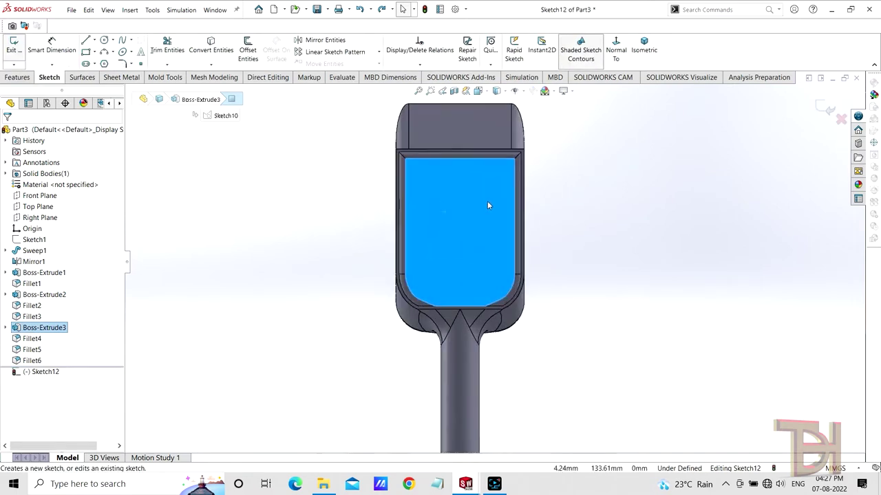
left_click(214, 48)
scroll(530, 228, "down", 3)
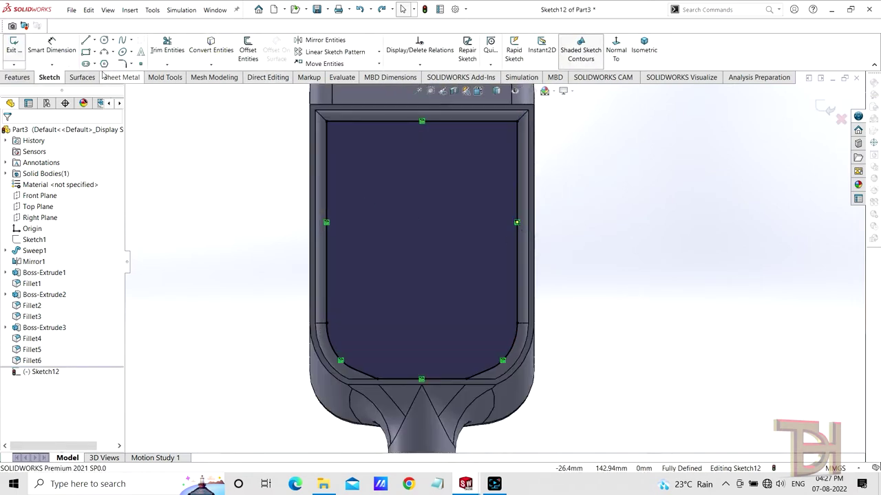
left_click(86, 40)
left_click(327, 323)
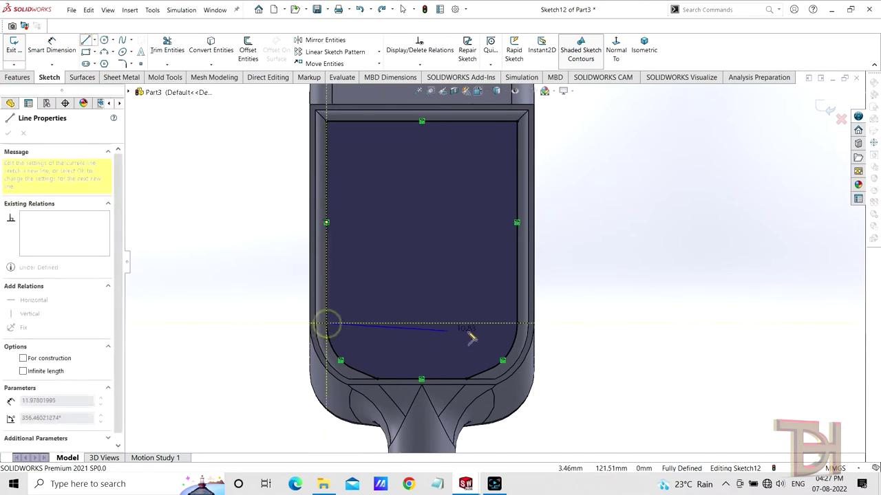
left_click(517, 323)
key("Escape")
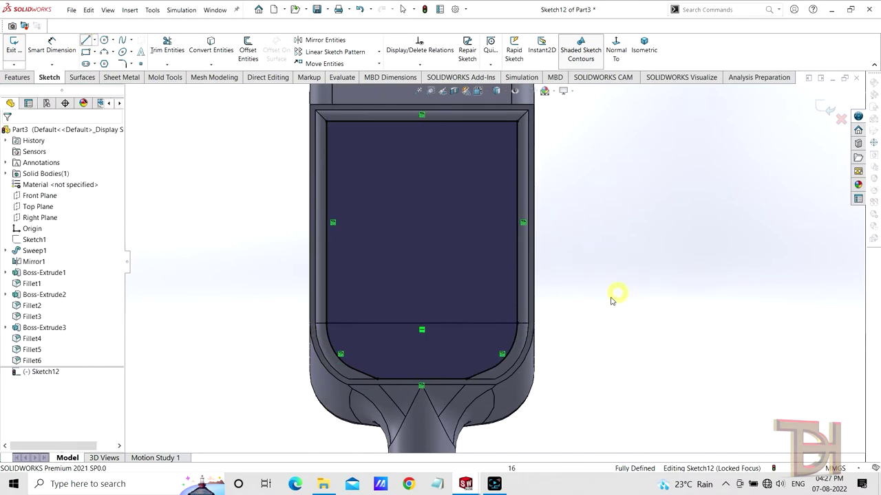
key("t")
left_click_drag(365, 368, 498, 359)
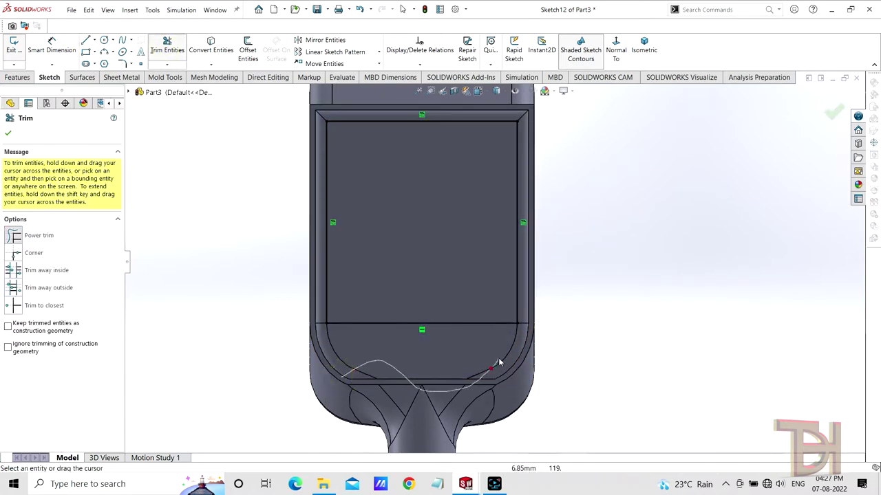
scroll(418, 280, "down", 2)
middle_click_drag(466, 189, 478, 152, "ctrl")
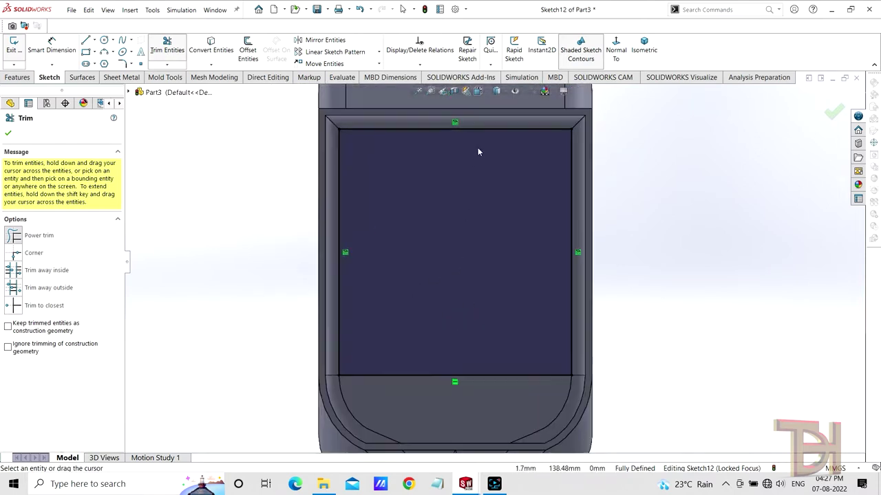
Step: Round all four rectangle corners with 0.50 mm sketch fillets
left_click(124, 63)
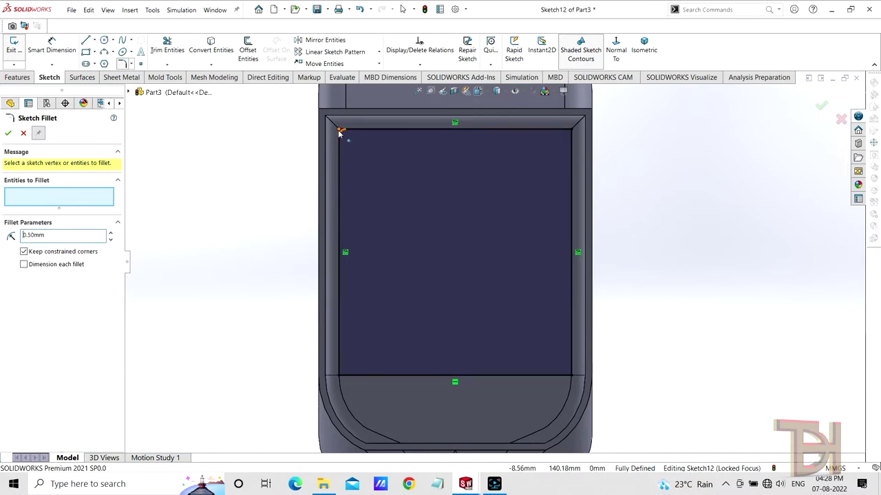
left_click(339, 131)
left_click(571, 131)
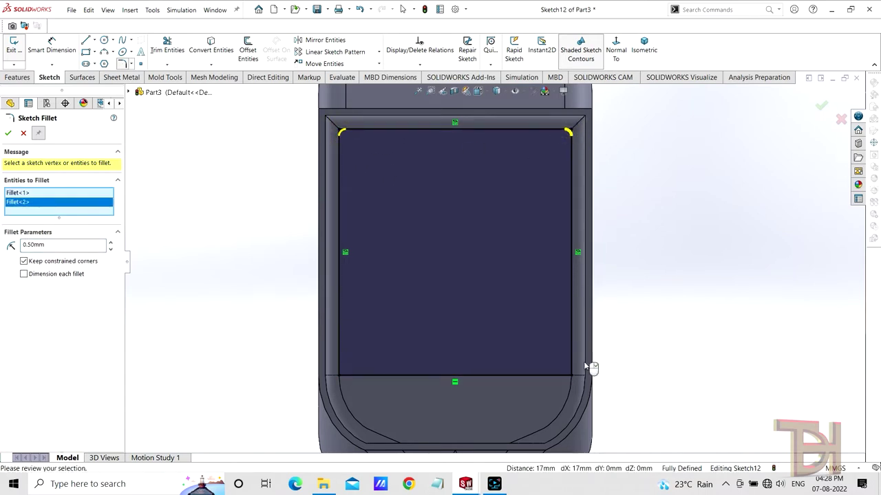
left_click(572, 377)
left_click(339, 378)
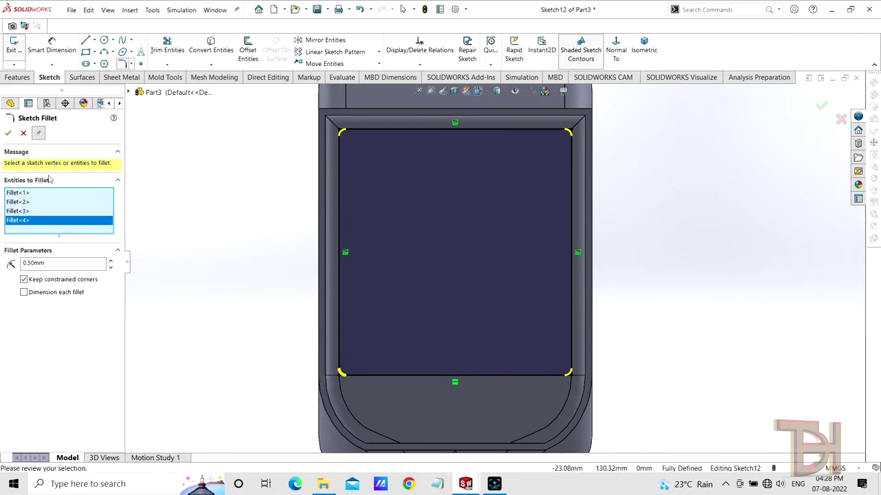
left_click(9, 135)
Step: Offset the rounded rectangle outline 0.50 mm inward with Reverse checked
scroll(481, 229, "down", 2)
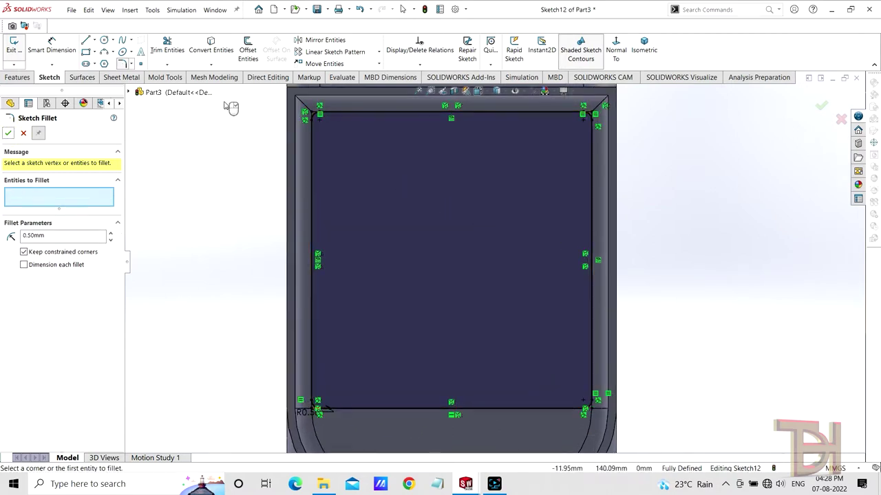
left_click(246, 49)
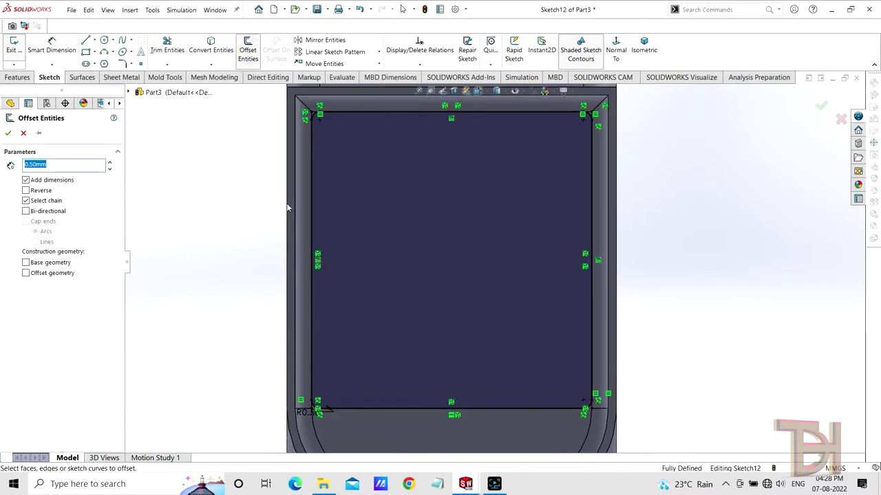
left_click(311, 203)
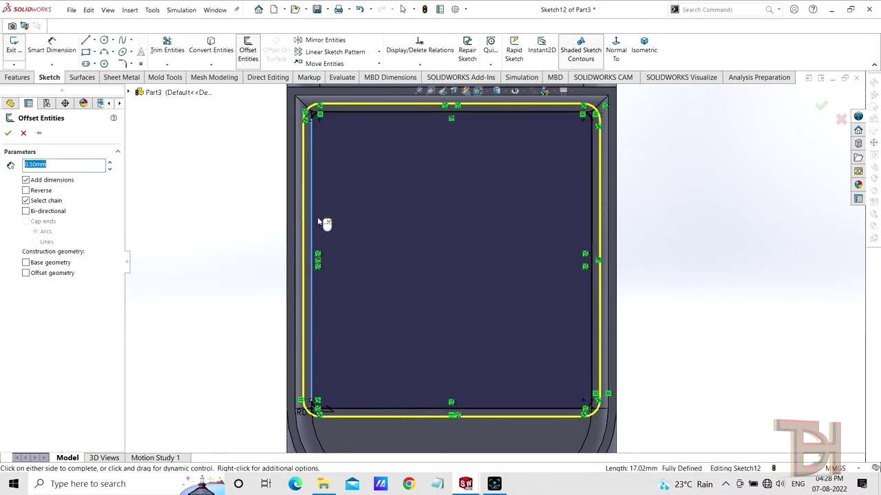
left_click(25, 190)
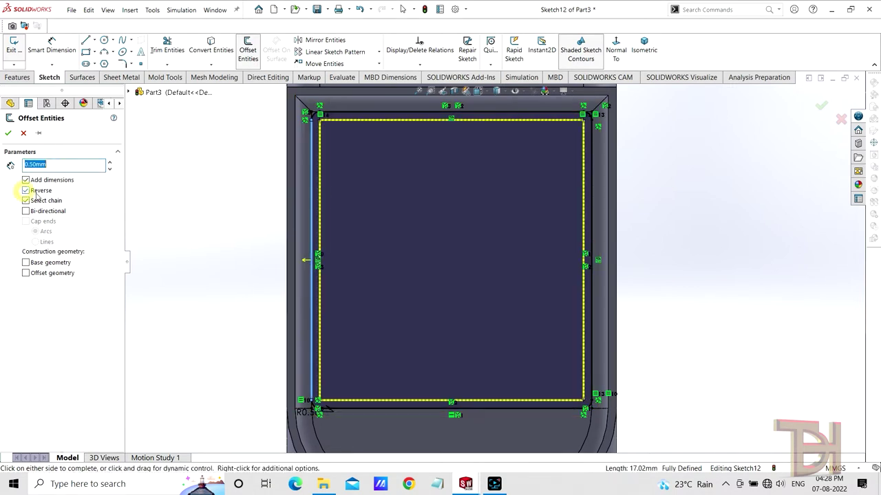
left_click(8, 135)
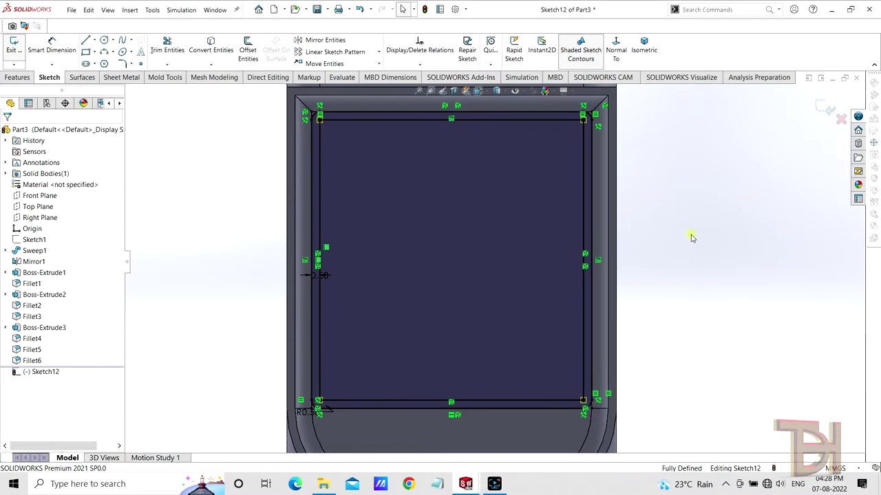
Step: Start an Extruded Boss/Base from the panel outline, then cancel it
scroll(675, 251, "up", 1)
left_click(26, 80)
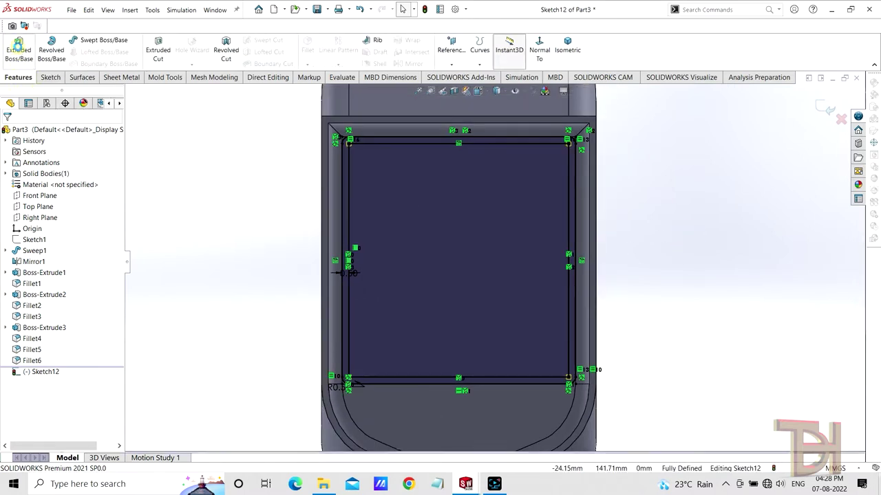
left_click(18, 51)
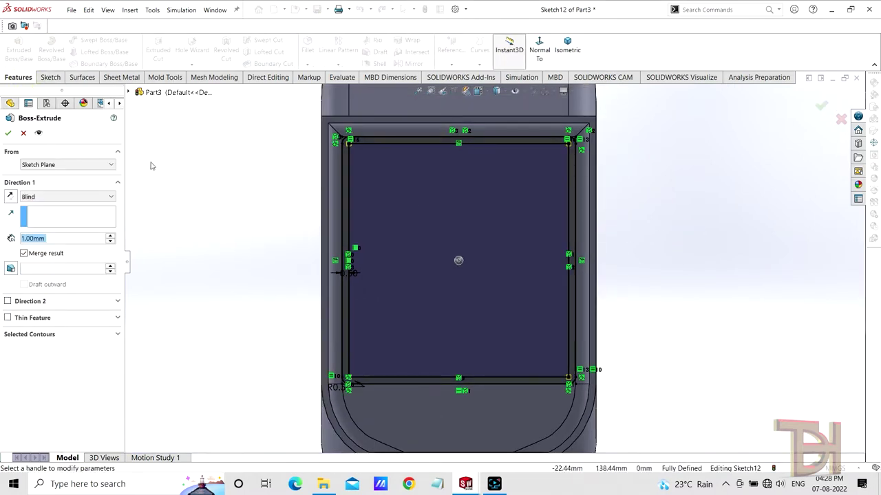
scroll(538, 229, "down", 1)
scroll(538, 229, "up", 1)
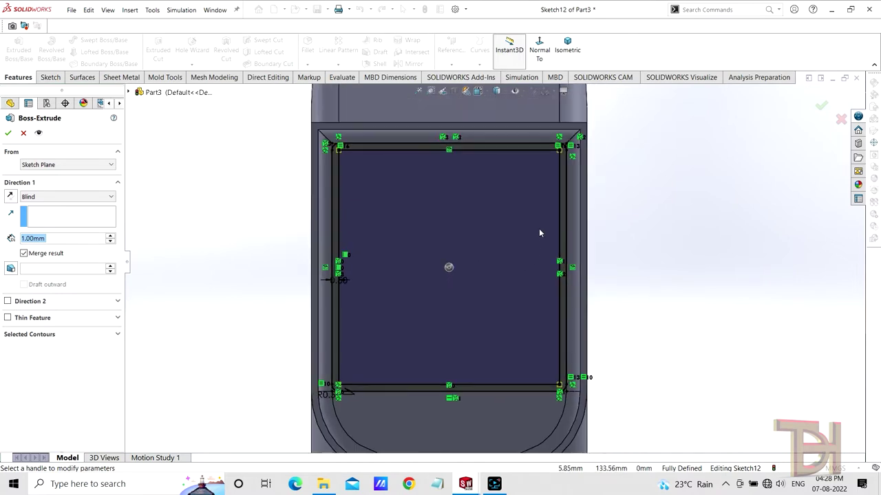
scroll(539, 229, "up", 1)
scroll(537, 230, "down", 1)
scroll(480, 240, "up", 1)
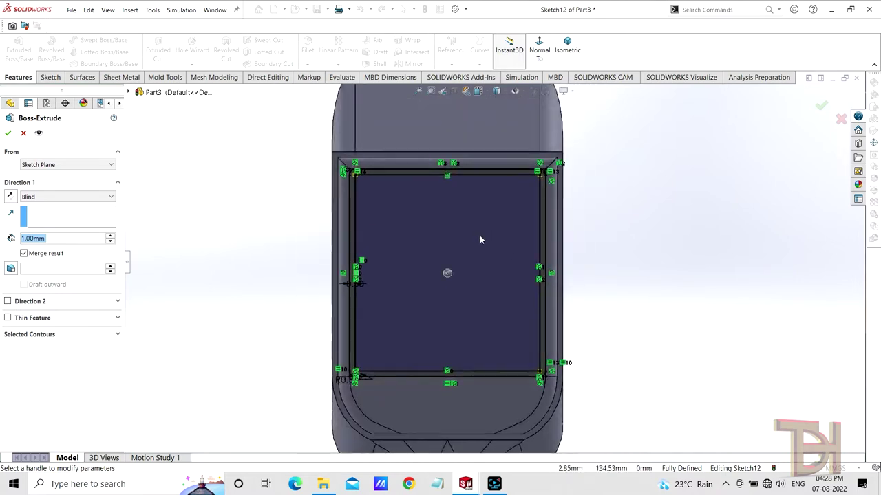
left_click(23, 133)
Step: Orbit around the panel to inspect the sketch, selecting and then clearing its left line
scroll(502, 263, "down", 1)
scroll(471, 268, "down", 1)
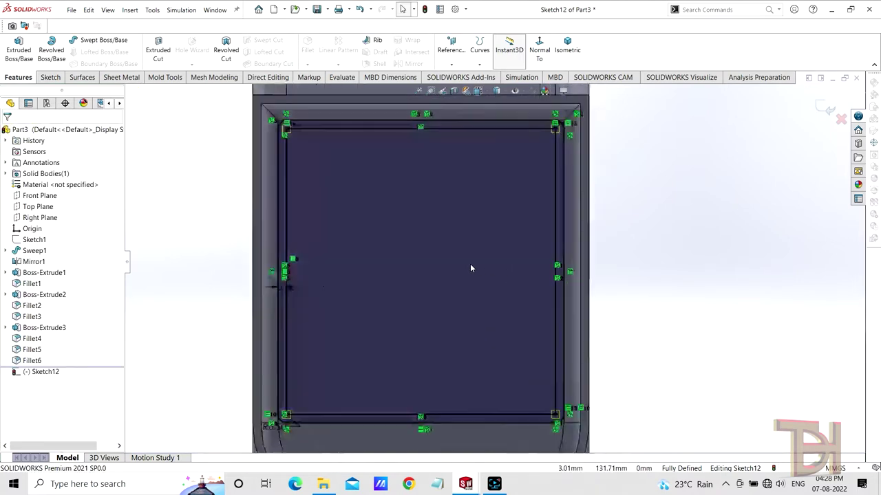
mouse_move(470, 269)
middle_mouse_down()
mouse_move(440, 285)
mouse_move(395, 228)
mouse_move(401, 254)
middle_mouse_up()
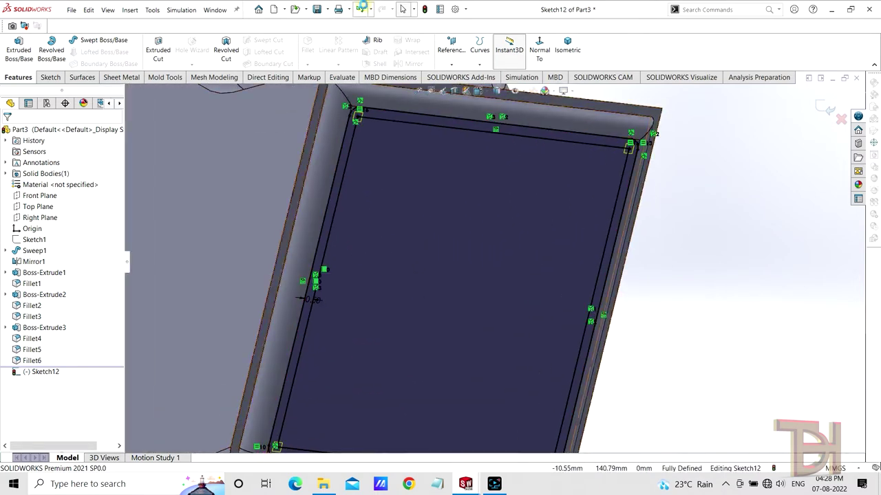
left_click(315, 289)
mouse_move(629, 304)
middle_mouse_down()
mouse_move(600, 298)
mouse_move(556, 311)
middle_mouse_up()
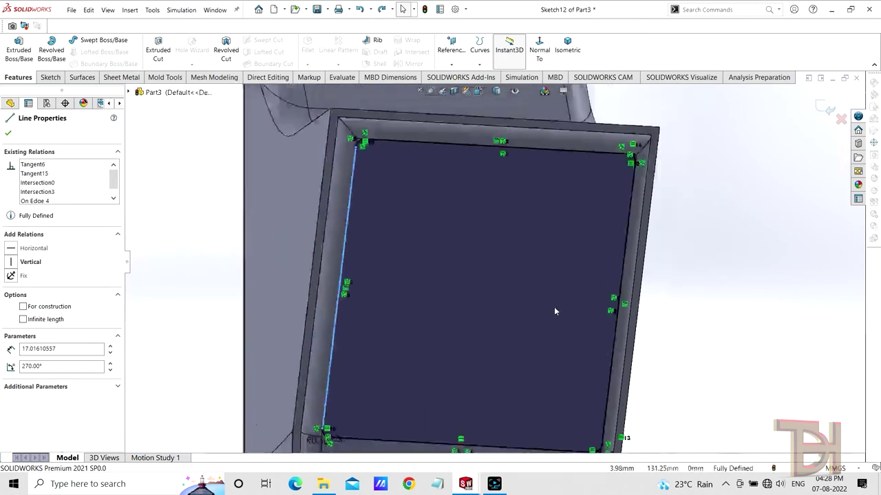
left_click(8, 132)
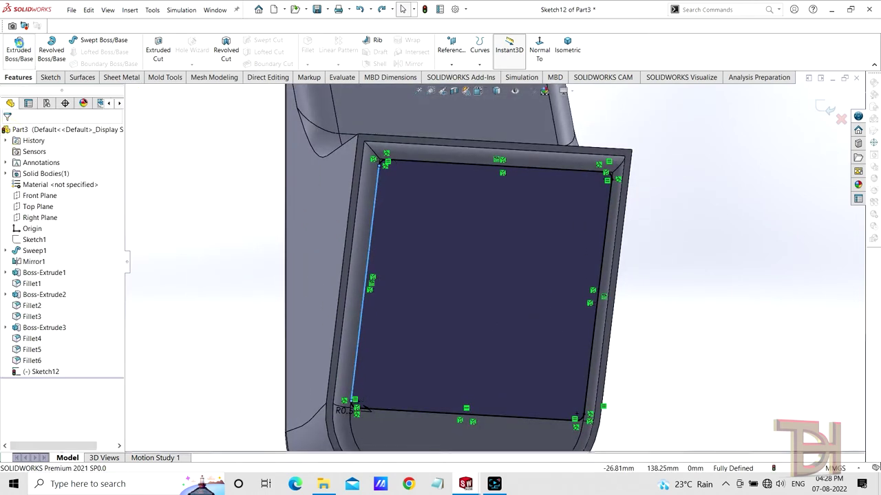
Step: Cut the sketched outline 1.00 mm Blind into the head, creating Cut-Extrude2
left_click(20, 48)
left_click(23, 133)
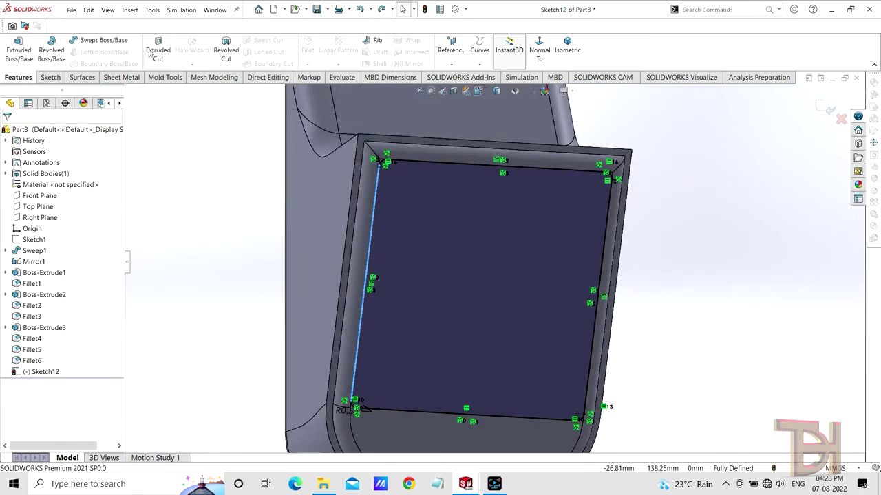
left_click(158, 50)
middle_click_drag(474, 262, 493, 255)
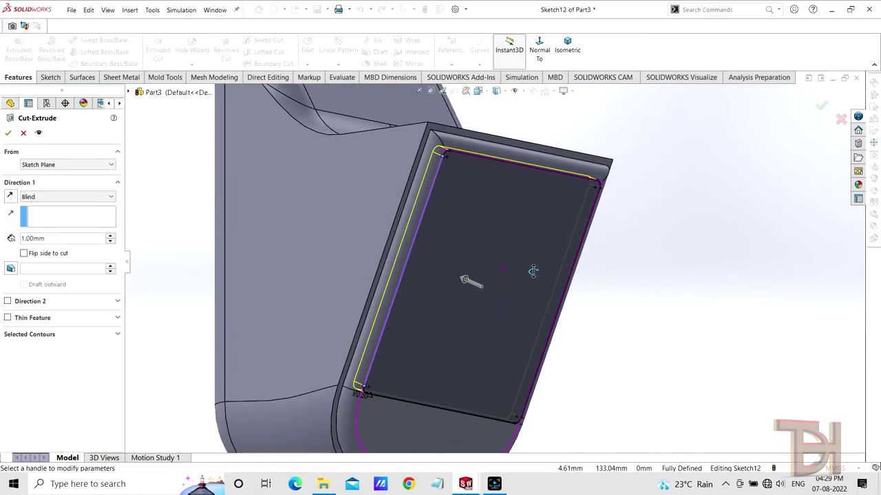
left_click(8, 133)
mouse_move(532, 340)
middle_mouse_down()
mouse_move(576, 341)
mouse_move(672, 393)
mouse_move(615, 320)
mouse_move(546, 286)
mouse_move(573, 292)
mouse_move(512, 306)
mouse_move(537, 353)
mouse_move(504, 311)
middle_mouse_up()
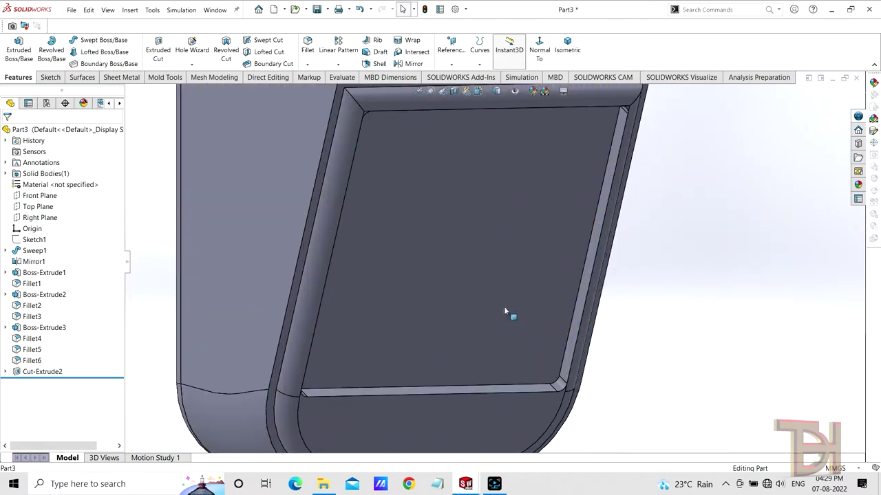
left_click(505, 311)
Step: Start a sketch on the recessed face with a vertical centerline from top to bottom edge
left_click(462, 234)
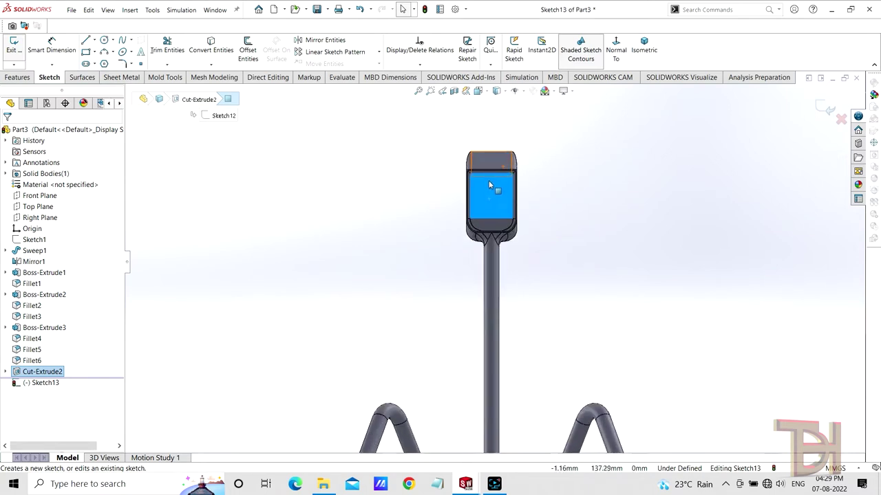
scroll(489, 184, "down", 3)
scroll(522, 196, "down", 2)
scroll(519, 196, "down", 1)
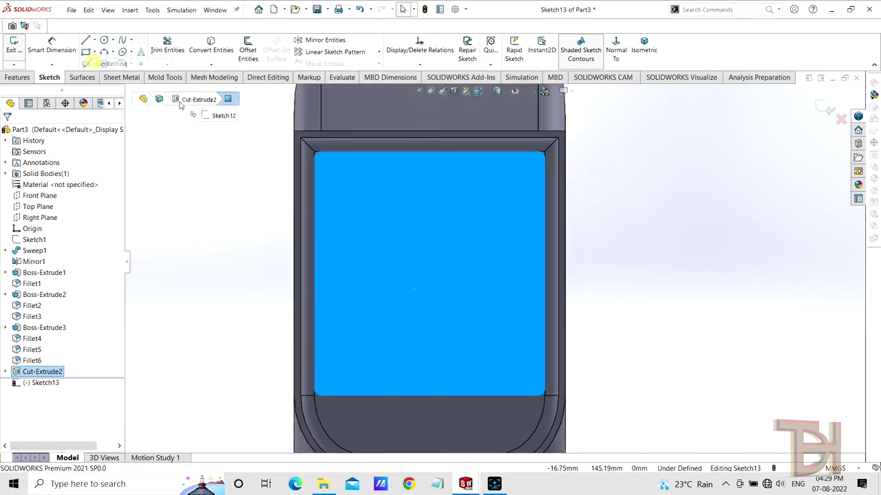
left_click(429, 150)
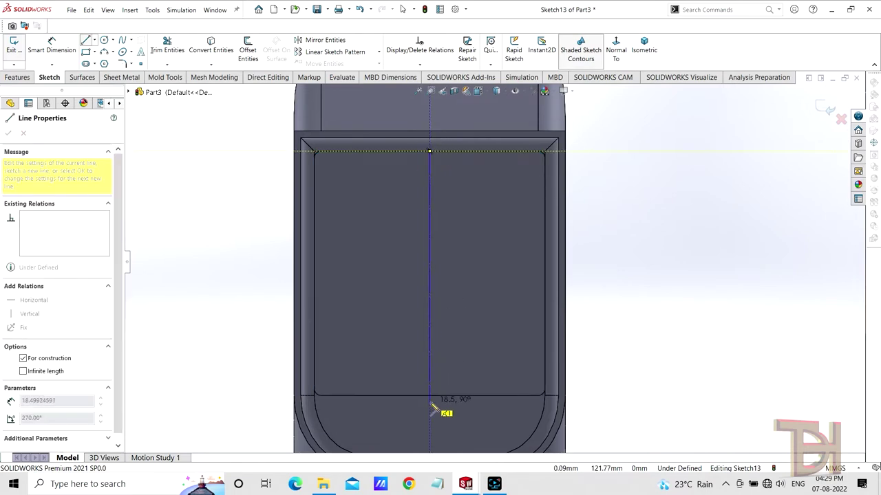
left_click(429, 395)
right_click(628, 311)
left_click(668, 319)
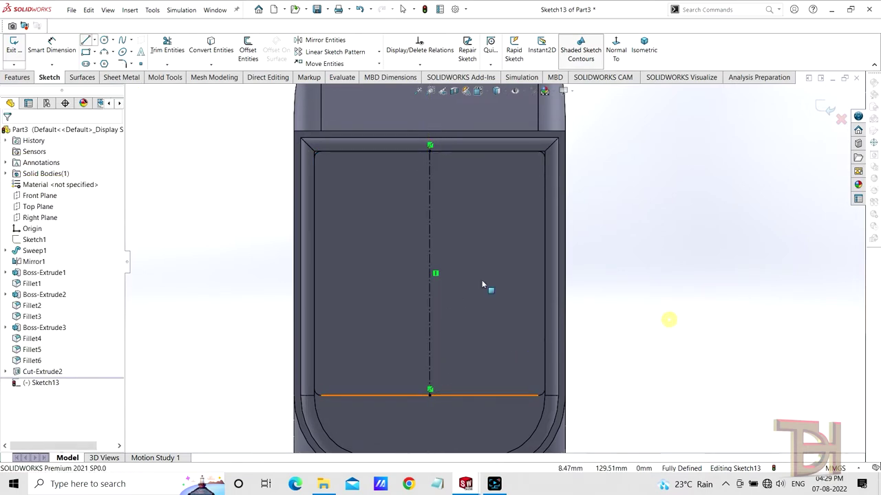
Step: Add a horizontal centerline across the panel from left edge to right edge
left_click(94, 39)
left_click(110, 63)
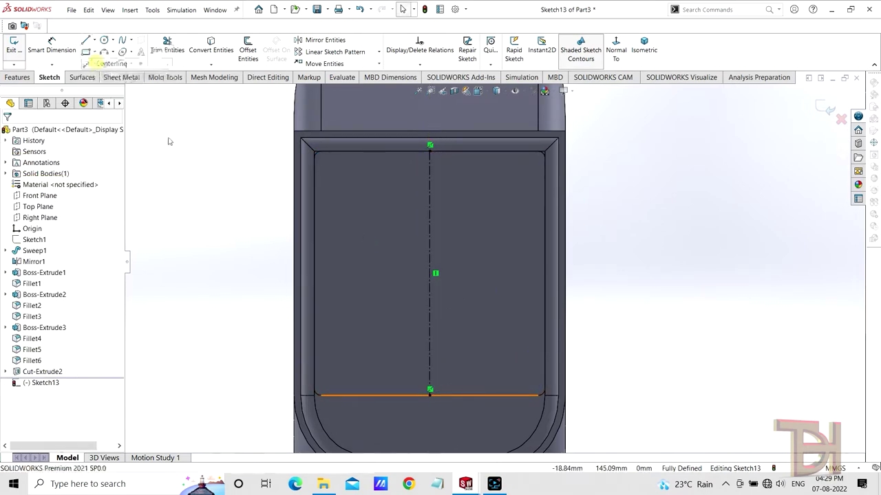
left_click(314, 273)
left_click(545, 273)
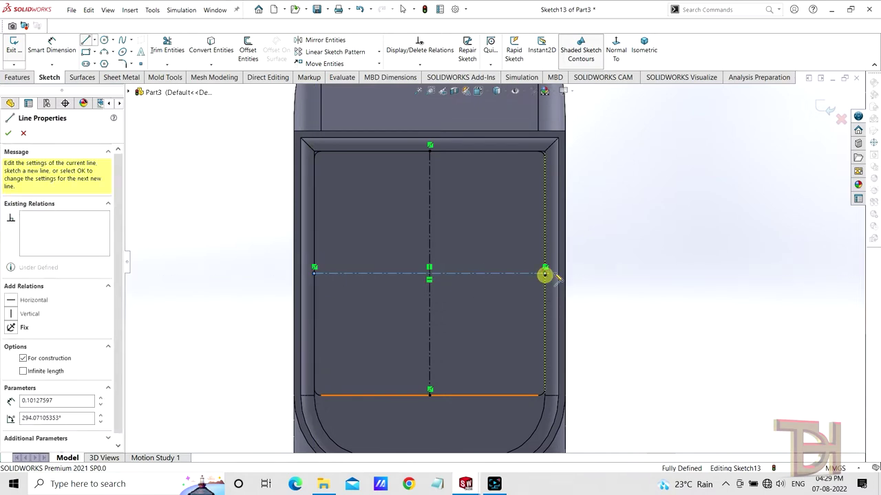
right_click(607, 275)
left_click(633, 279)
scroll(431, 279, "down", 5)
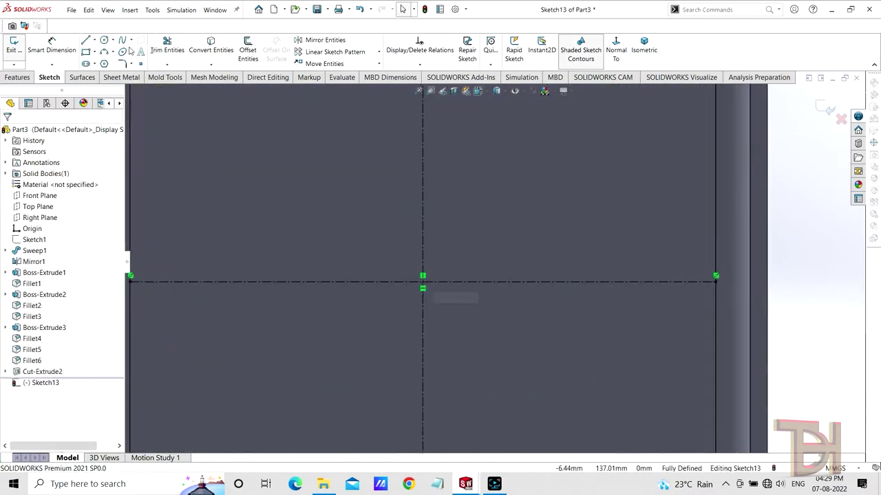
Step: Draw a small circle where the centerlines cross and dimension it to 1 mm diameter
left_click(103, 40)
left_click(423, 280)
left_click(441, 278)
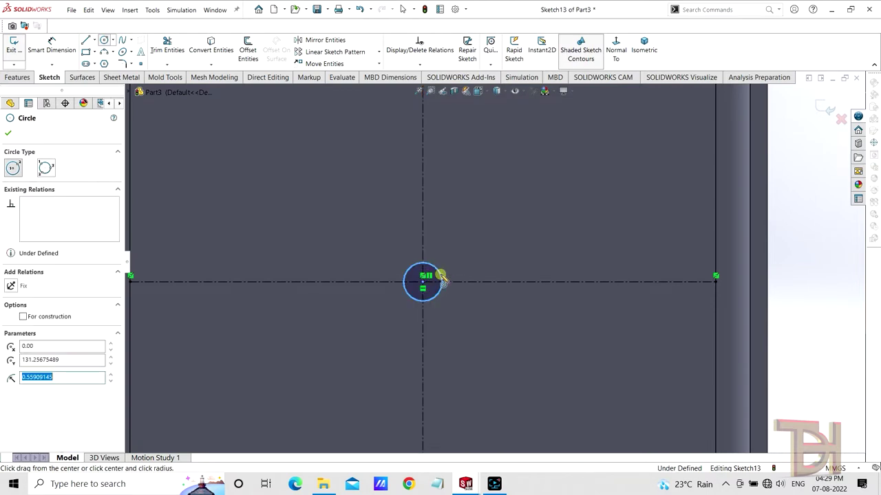
left_click(53, 52)
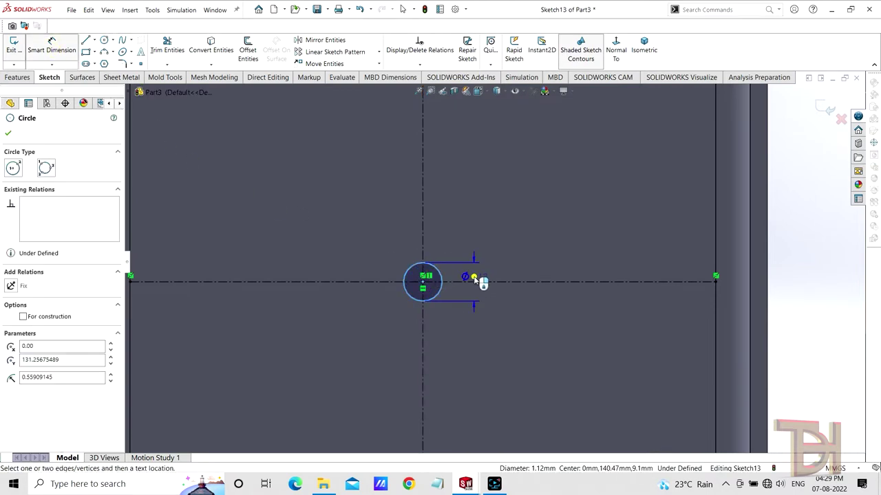
left_click(474, 279)
type("1")
key("Return")
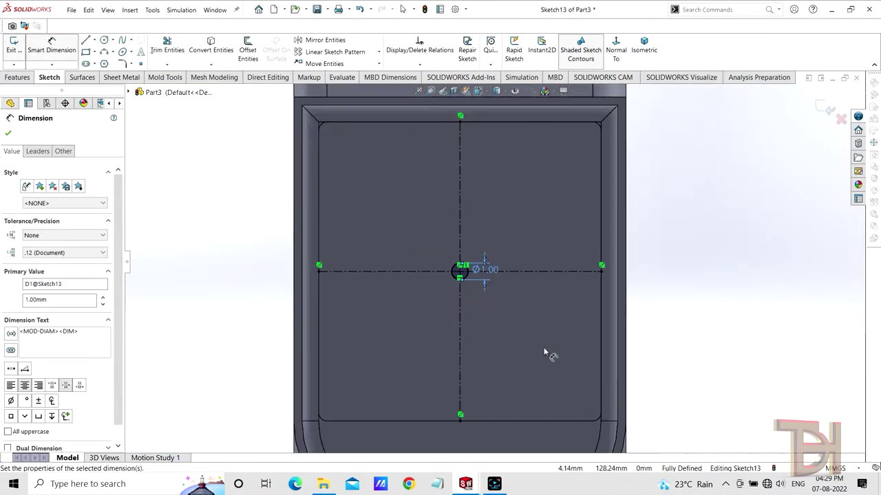
scroll(543, 353, "down", 1)
right_click(212, 210)
left_click(227, 227)
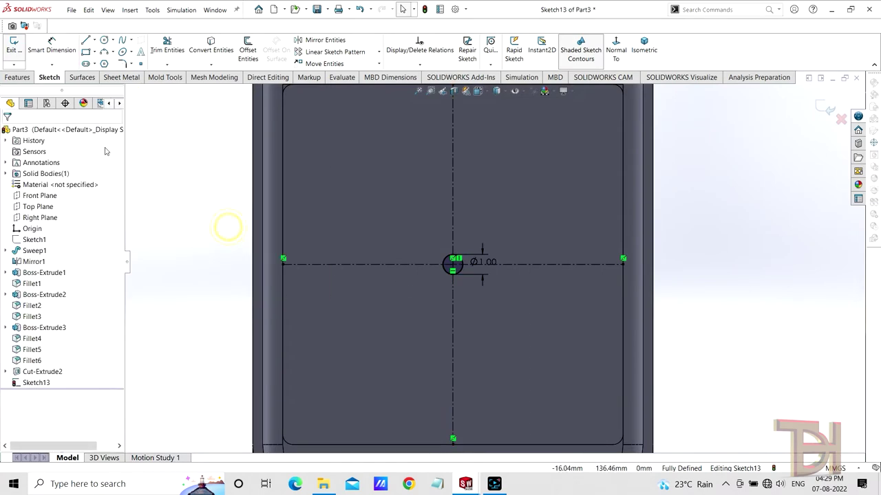
Step: Extrude the 1 mm circle 0.5 mm outward as Boss-Extrude4
left_click(15, 77)
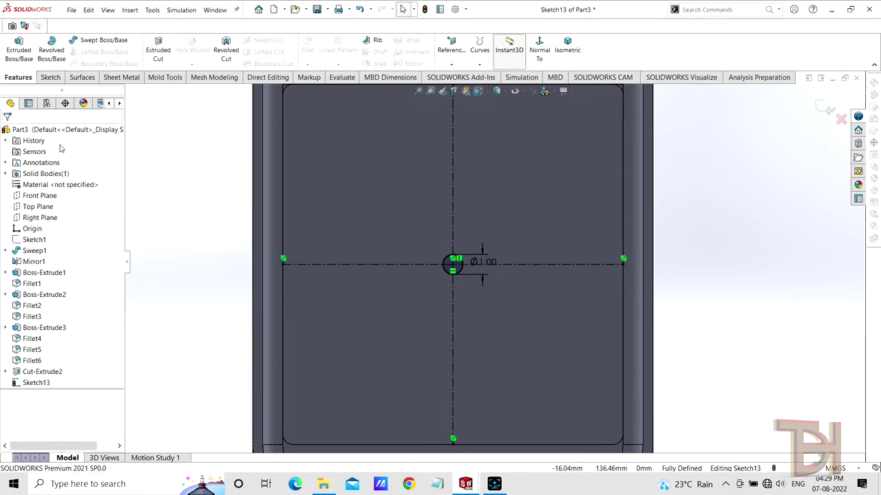
left_click(21, 49)
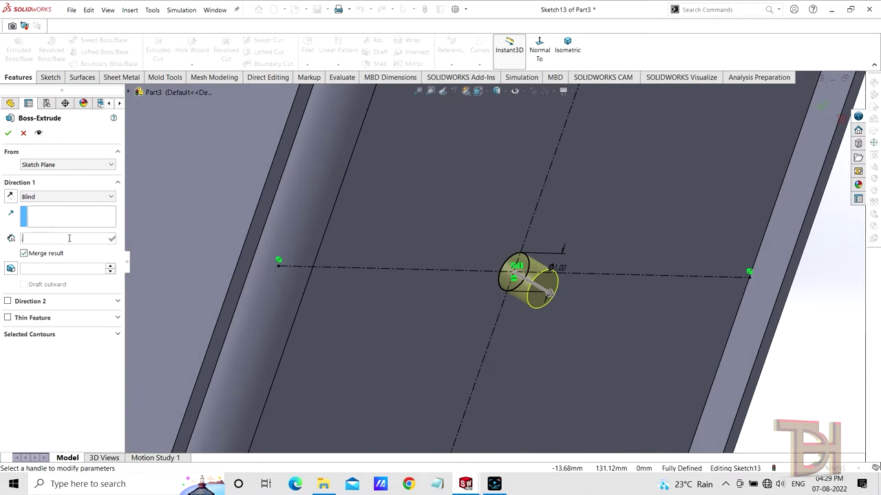
type("0.5")
key("Return")
left_click(9, 133)
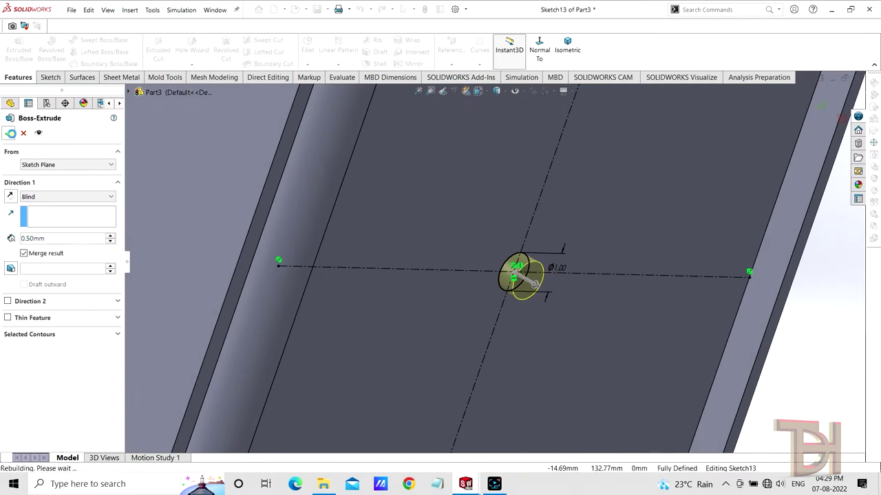
Step: Round the cylinder's end edge with a 0.5 mm fillet
left_click(530, 309)
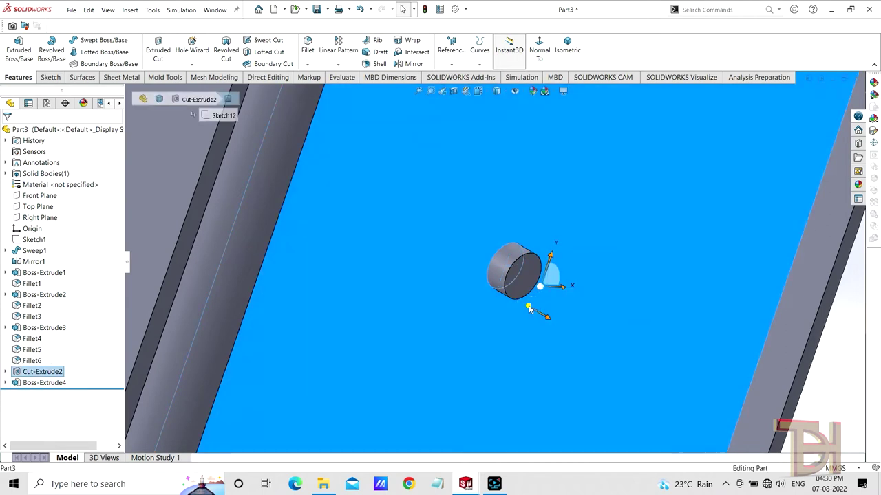
left_click(541, 266)
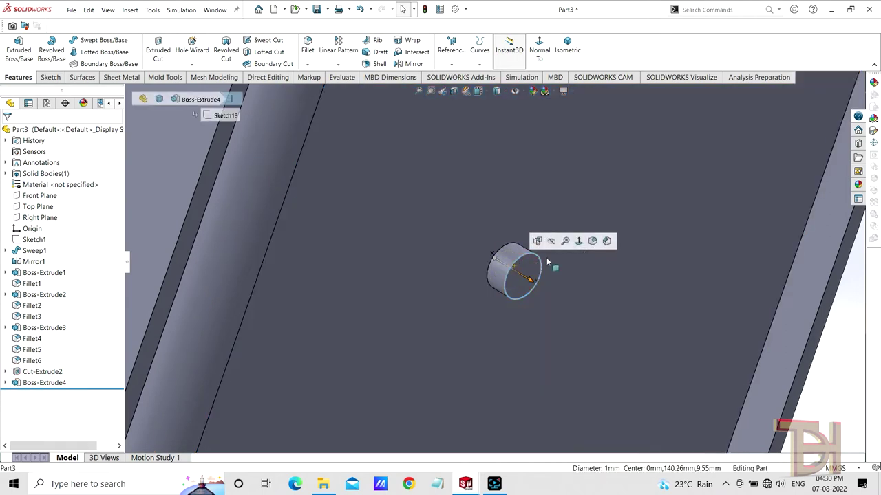
left_click(592, 240)
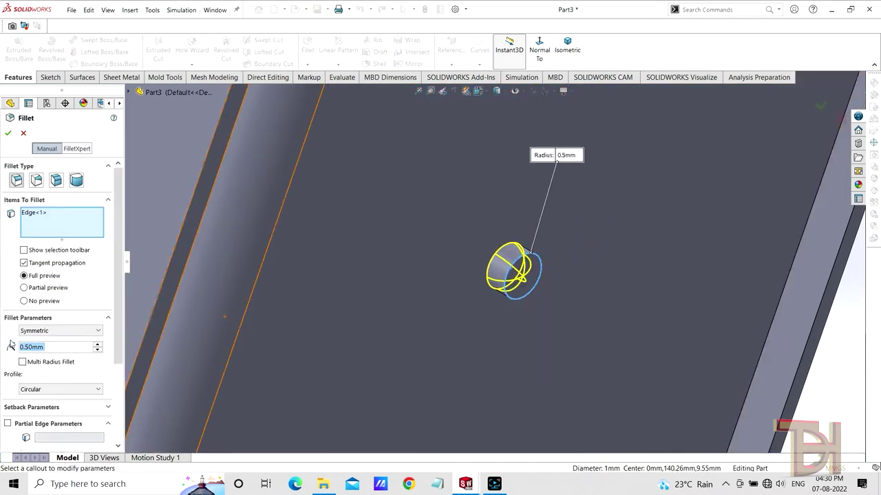
left_click(8, 132)
middle_click_drag(442, 302, 561, 326)
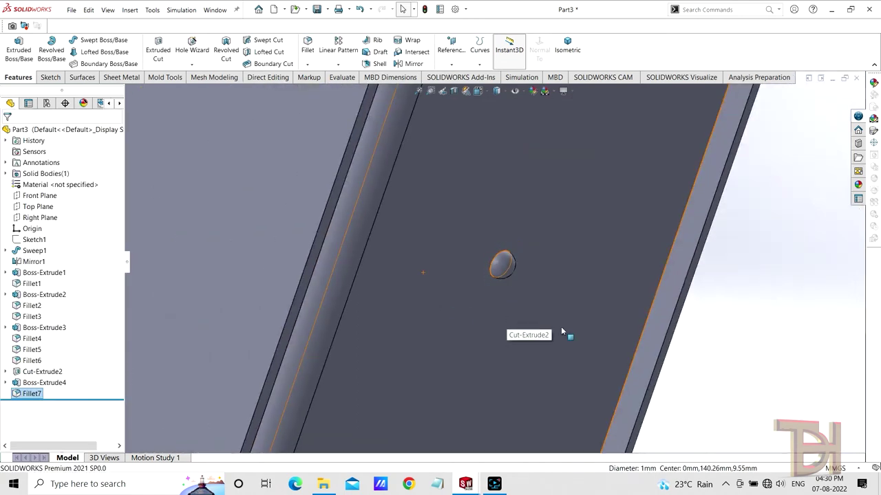
Step: Start a Fill Pattern from the Linear Pattern list, then cancel it
mouse_move(732, 355)
middle_mouse_down()
mouse_move(712, 338)
mouse_move(721, 269)
mouse_move(760, 294)
mouse_move(711, 263)
mouse_move(704, 291)
mouse_move(597, 302)
mouse_move(577, 262)
middle_mouse_up()
scroll(711, 338, "up", 3)
scroll(536, 253, "down", 2)
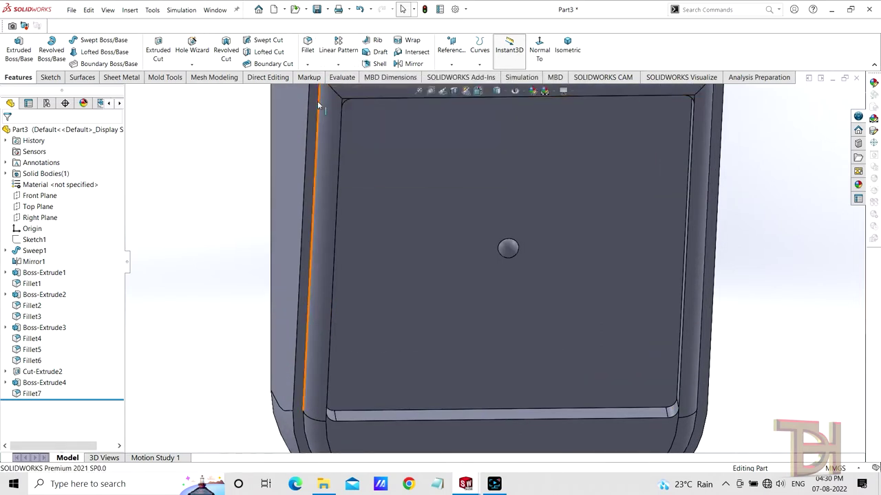
left_click(340, 66)
left_click(351, 147)
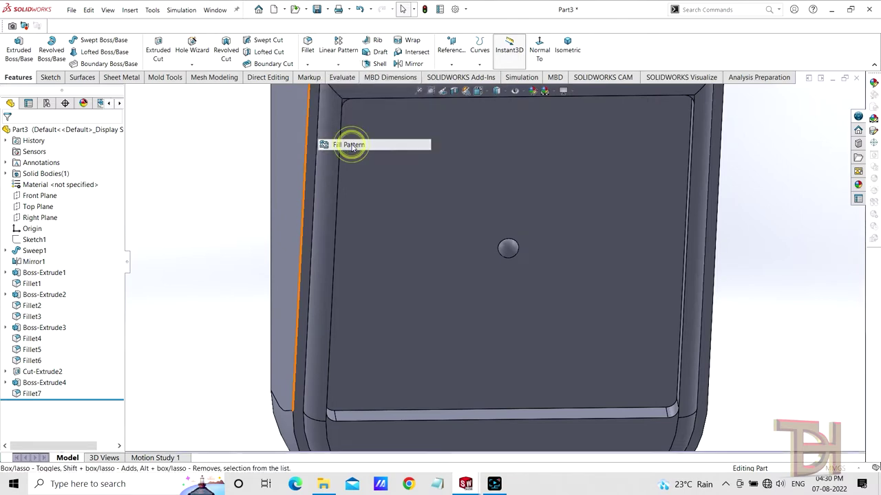
scroll(578, 243, "up", 2)
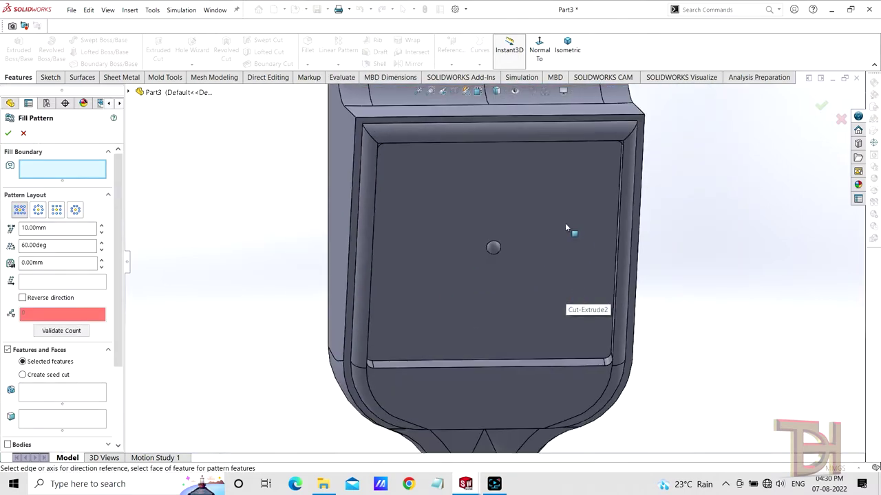
scroll(507, 253, "down", 3)
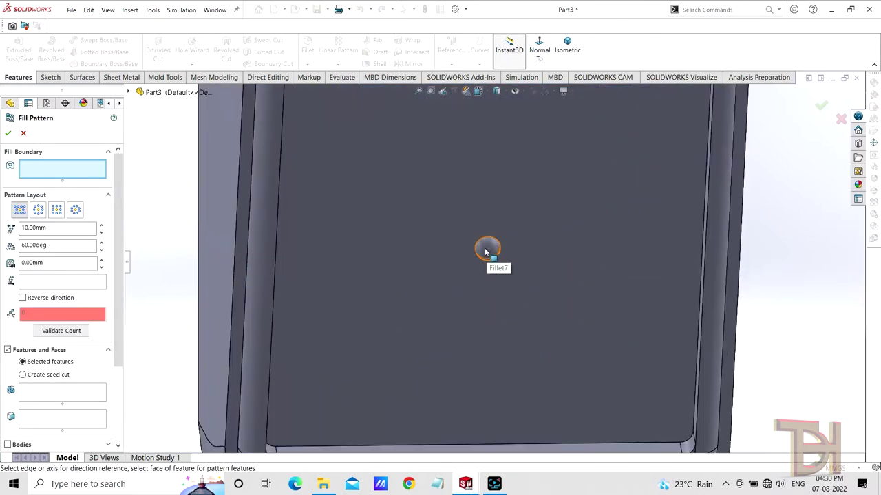
left_click(11, 132)
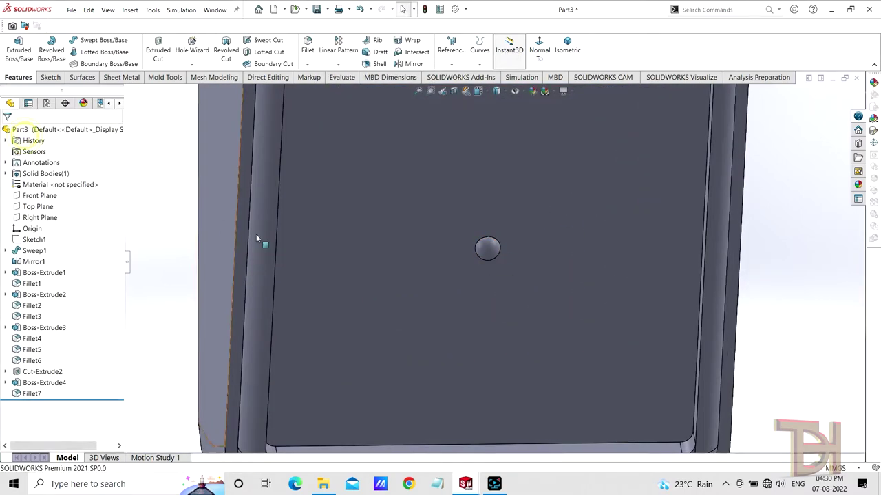
Step: Edit Boss-Extrude4 with Merge result unchecked so the bump becomes a separate body
left_click(18, 383)
left_click(23, 356)
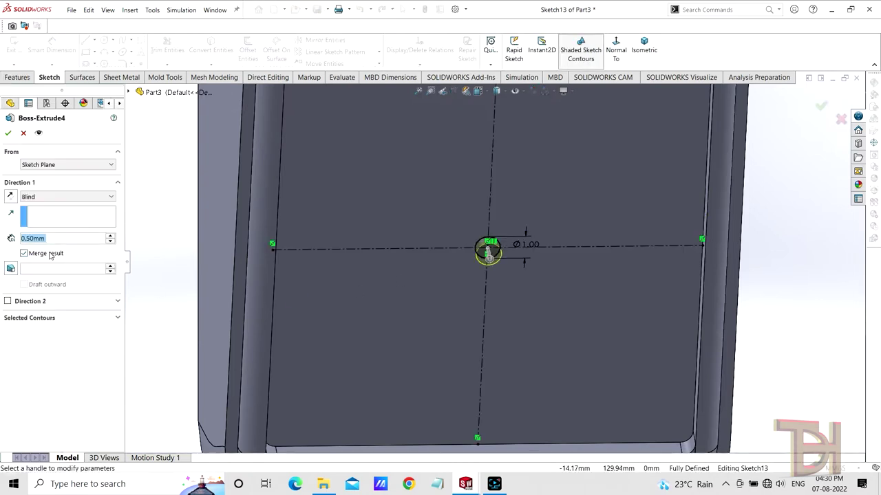
left_click(9, 134)
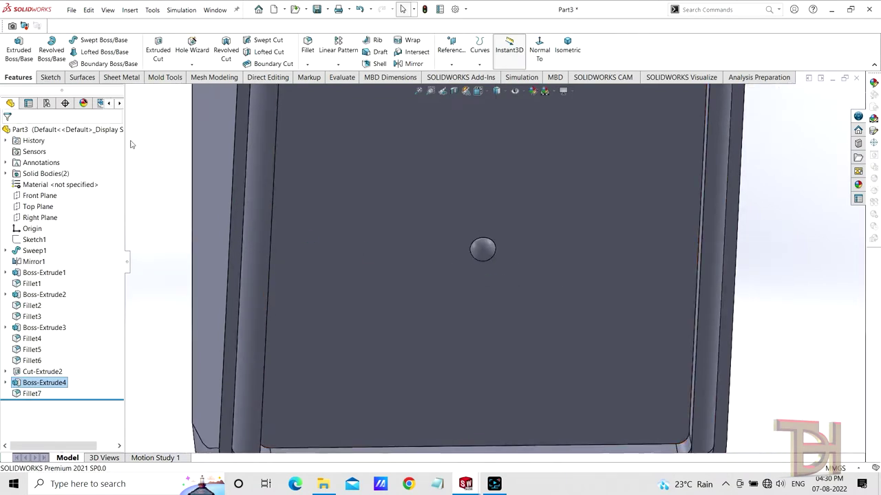
left_click(337, 64)
left_click(335, 144)
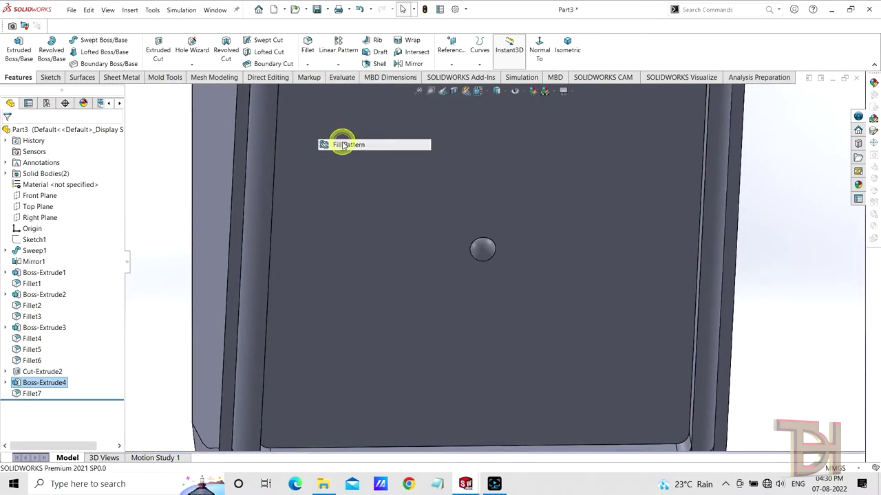
Step: Set the Fill Pattern to fill the recessed panel with the bump body in a Square layout
scroll(482, 247, "up", 5)
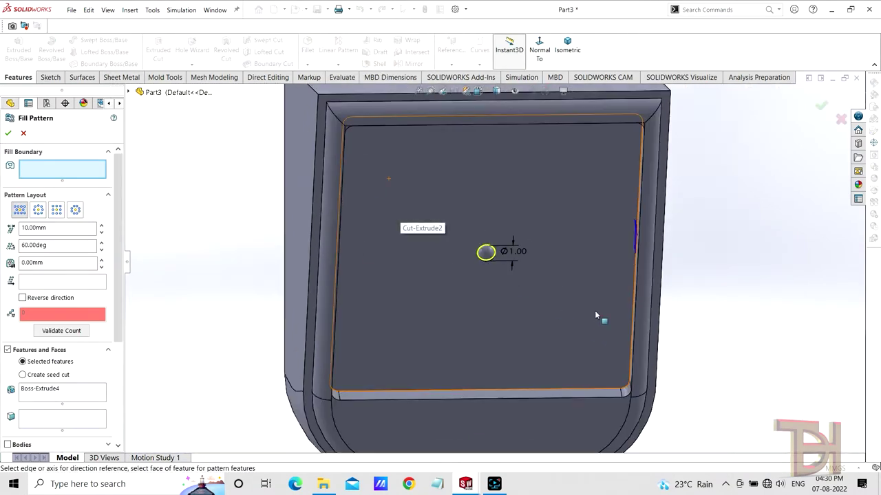
left_click(382, 194)
scroll(430, 295, "up", 2)
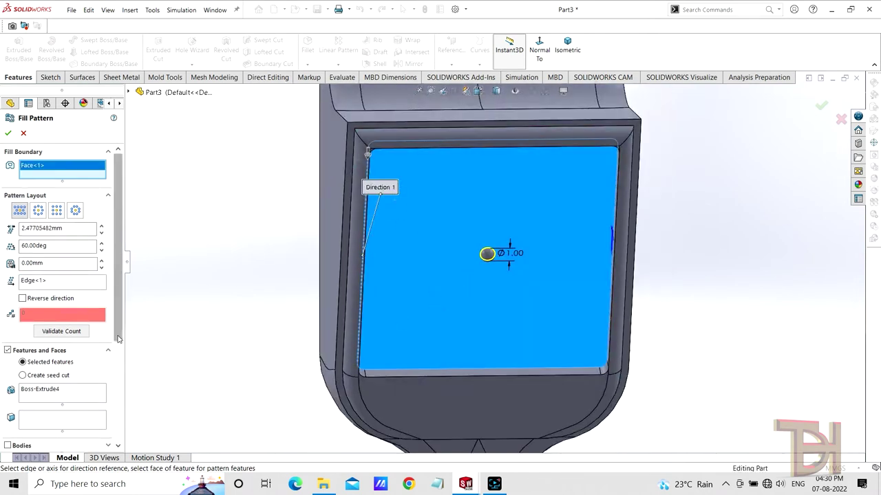
scroll(79, 385, "down", 3)
left_click(42, 359)
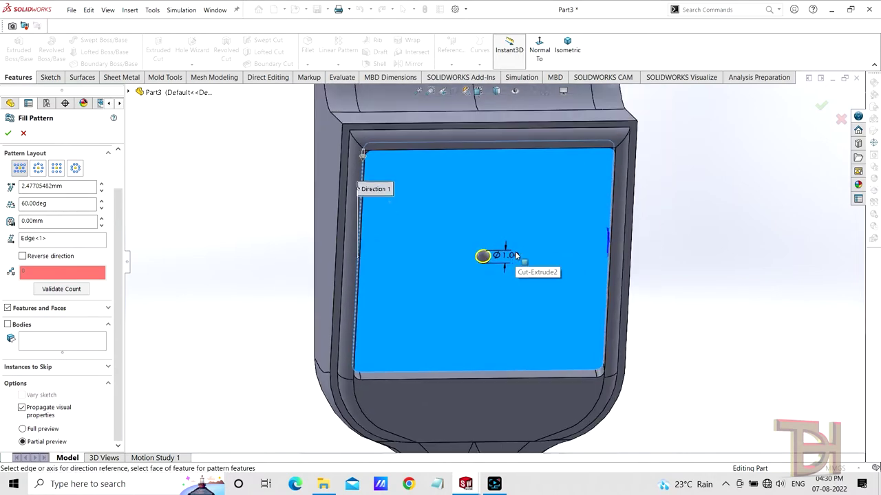
left_click(8, 325)
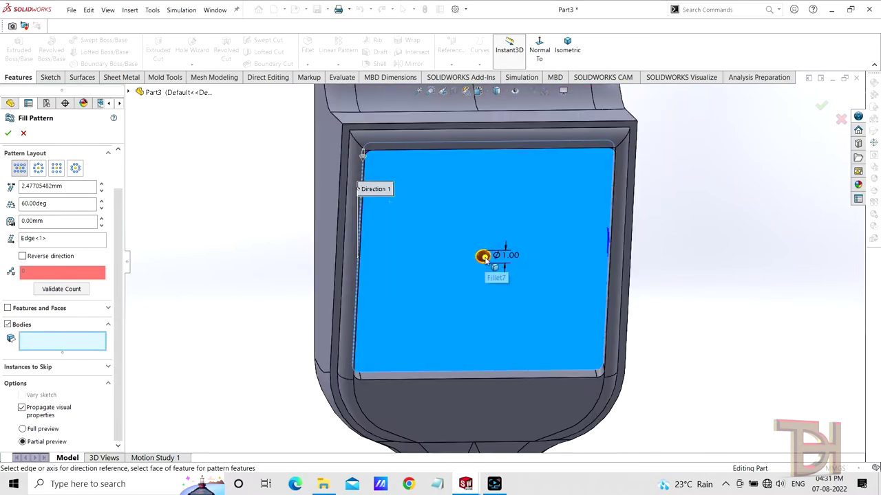
left_click(529, 257)
scroll(527, 252, "up", 3)
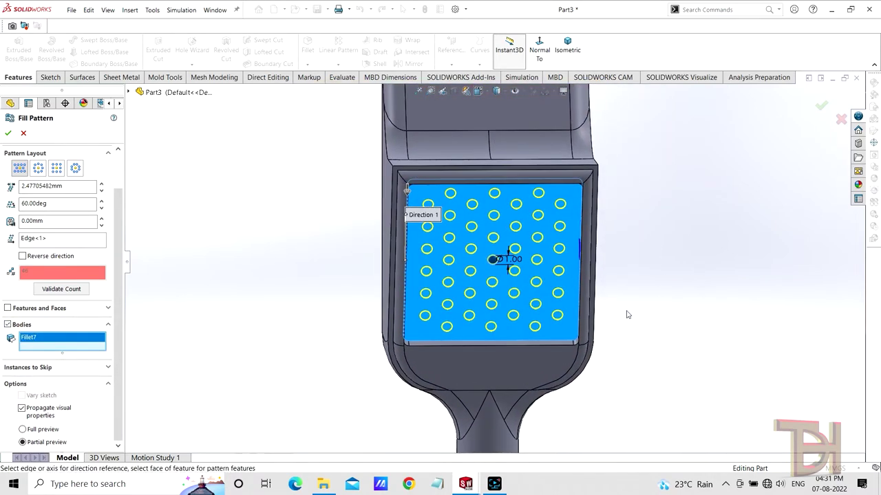
left_click(56, 169)
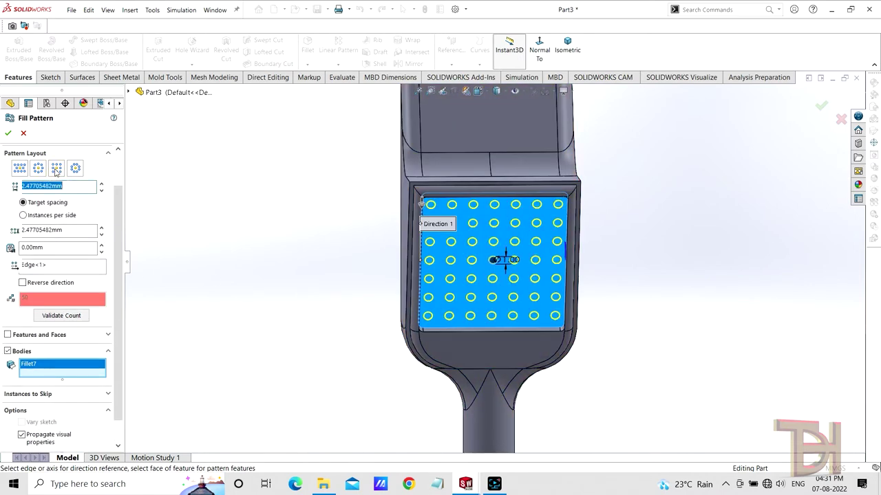
Step: Set the bump spacing to 2.50 mm and finish Fill Pattern1
left_click(101, 185)
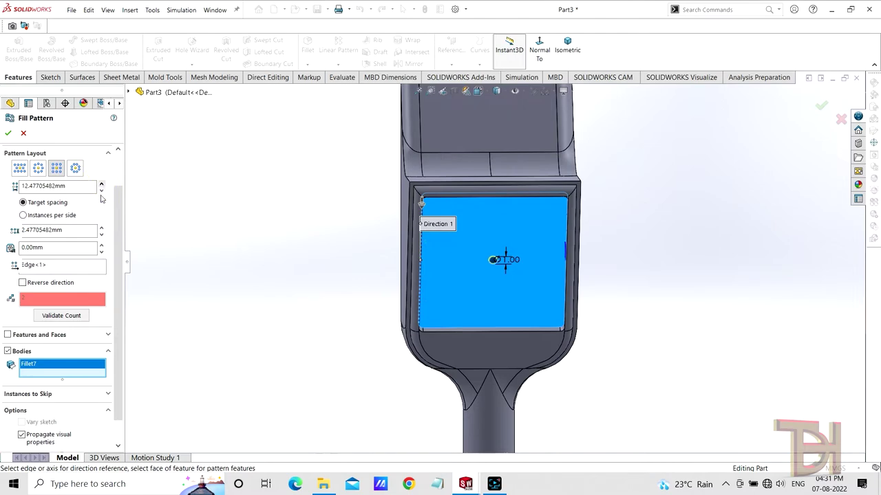
left_click(102, 192)
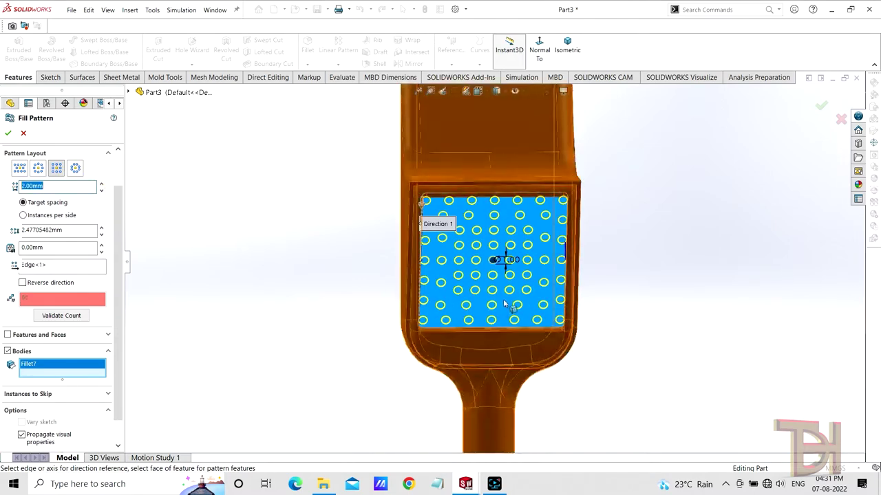
scroll(646, 282, "down", 2)
scroll(646, 282, "up", 1)
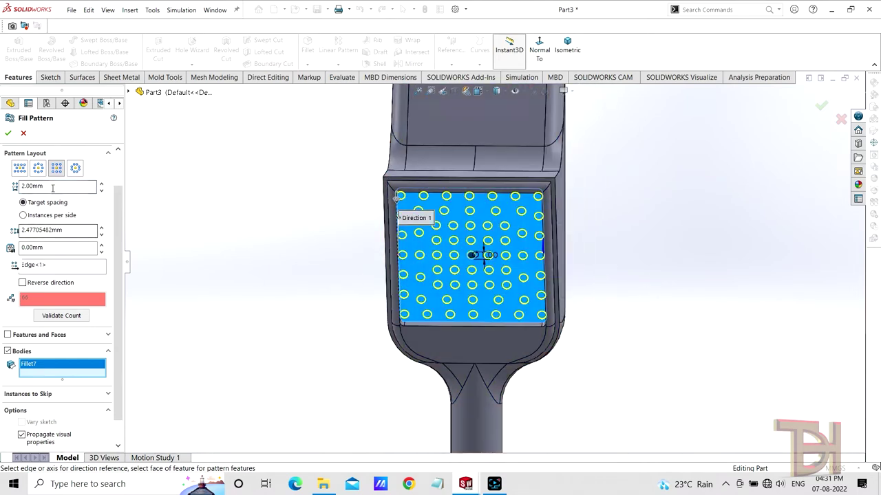
left_click(100, 185)
left_click(101, 191)
type("2.5")
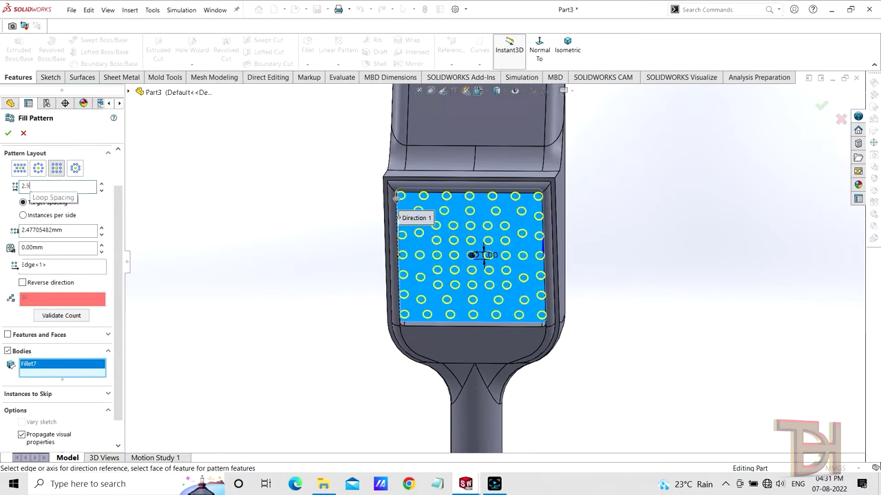
key("Return")
middle_click_drag(594, 305, 599, 279)
left_click(8, 134)
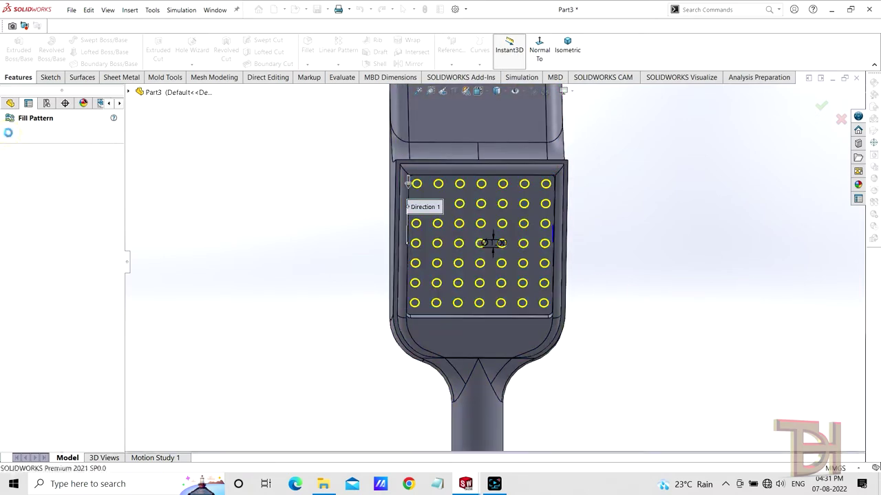
mouse_move(623, 255)
middle_mouse_down()
mouse_move(606, 240)
mouse_move(460, 354)
middle_mouse_up()
Step: Orbit the part and start a new sketch on the flat face below the bump grid
middle_click_drag(610, 337, 625, 305)
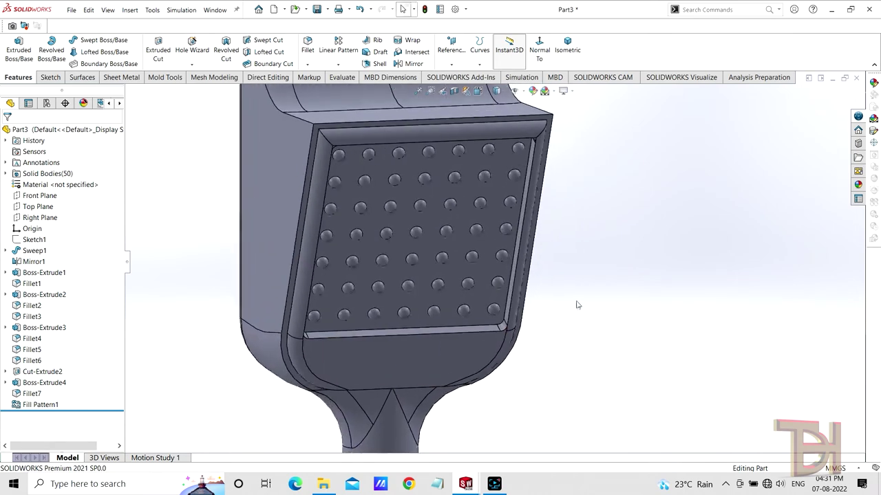
mouse_move(377, 189)
middle_mouse_down()
mouse_move(529, 342)
mouse_move(414, 352)
mouse_move(407, 340)
middle_mouse_up()
left_click(408, 340)
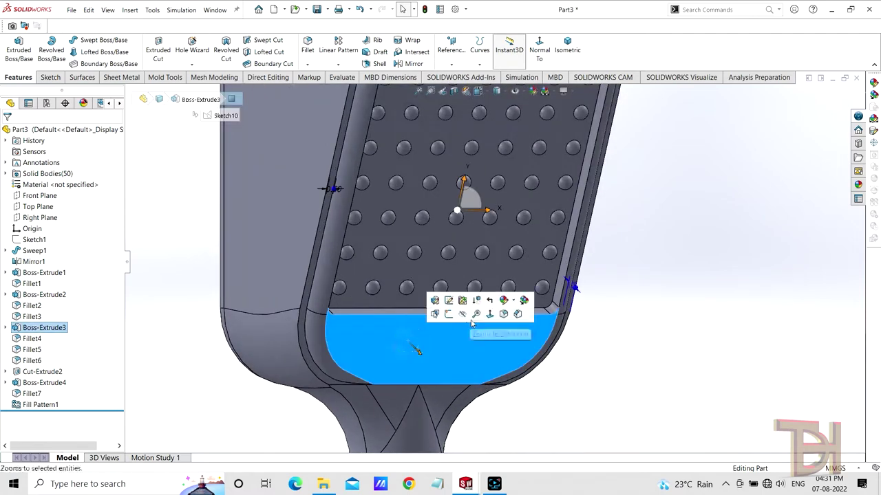
left_click(440, 356)
scroll(510, 216, "down", 2)
scroll(495, 218, "down", 3)
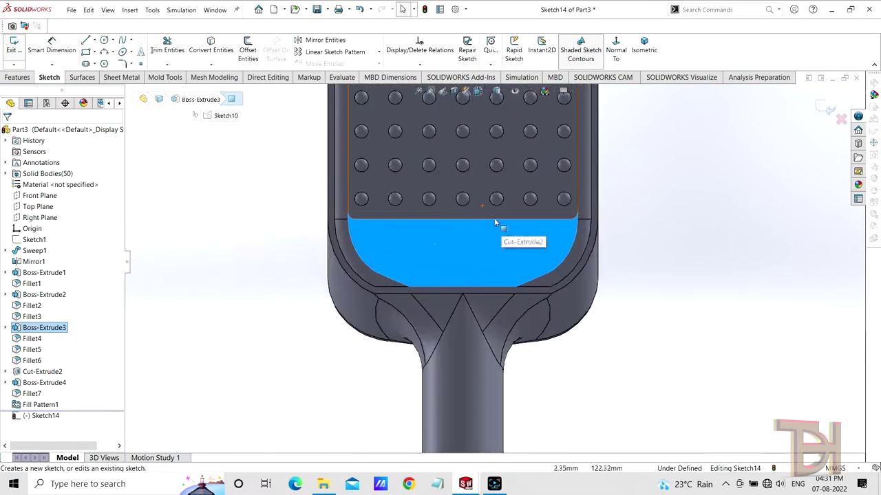
scroll(490, 241, "down", 5)
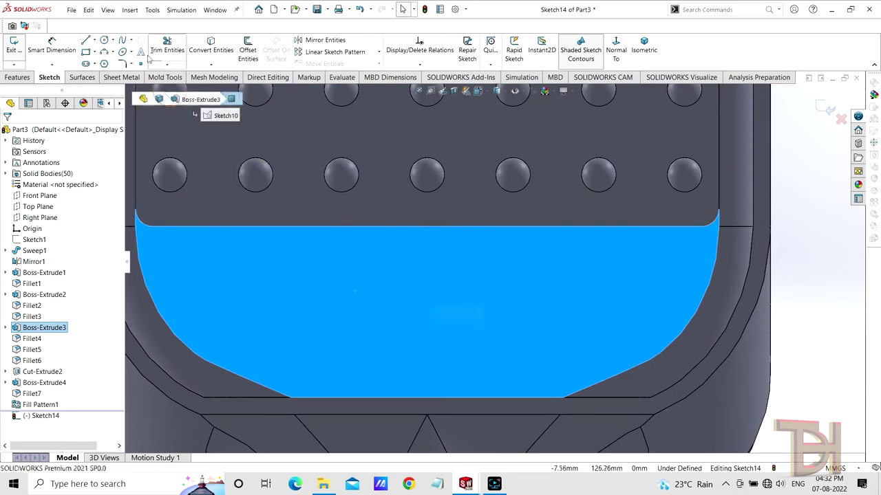
Step: Draw a vertical centerline spanning the face from its top edge to its bottom edge
left_click(95, 40)
left_click(110, 57)
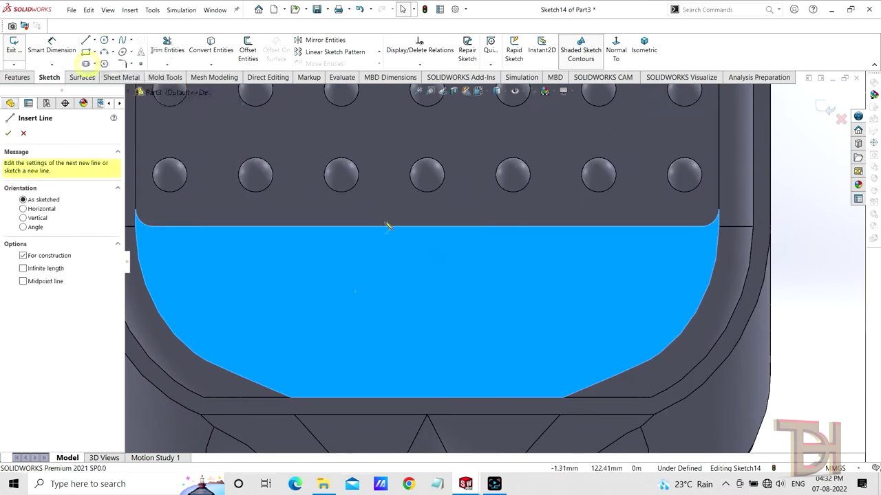
left_click(427, 225)
left_click(427, 393)
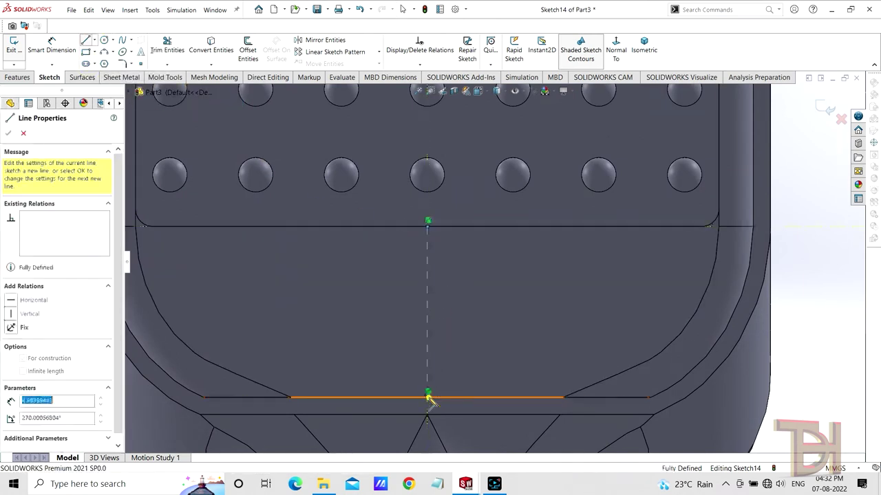
right_click(801, 284)
left_click(778, 287)
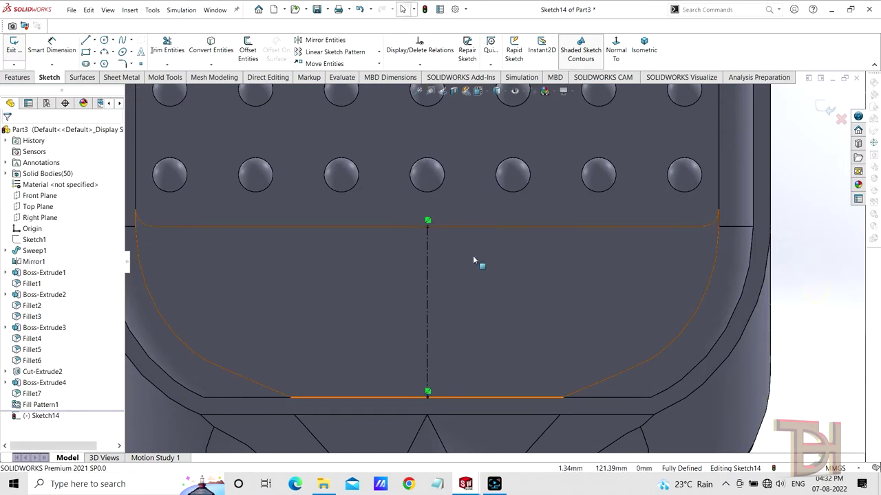
left_click(86, 64)
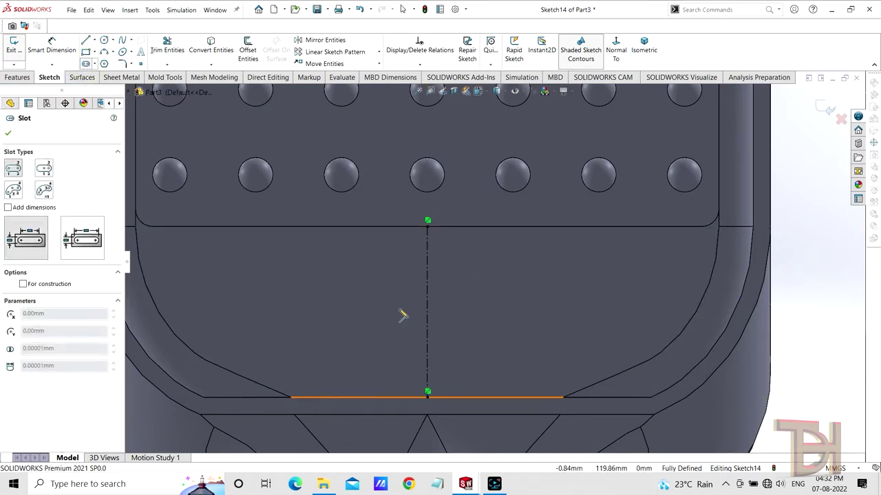
Step: Draw two horizontal straight slots, one above the other, below the bumps
left_click(333, 270)
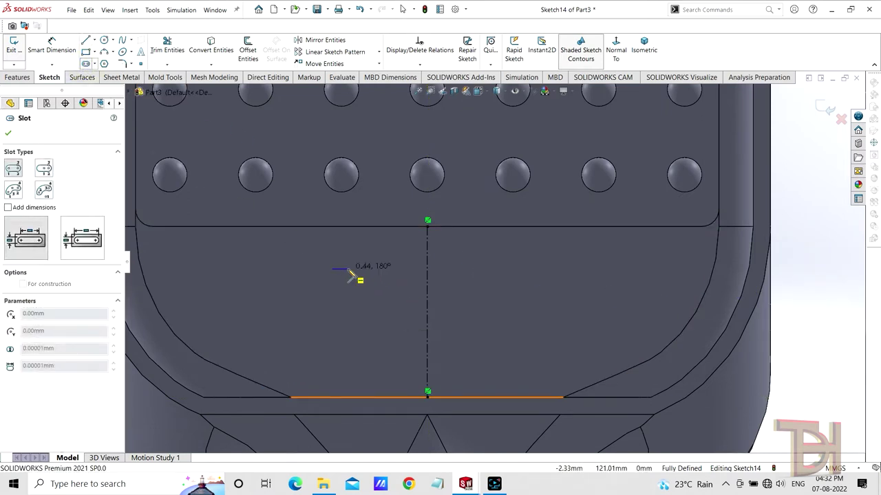
left_click(557, 270)
left_click(559, 268)
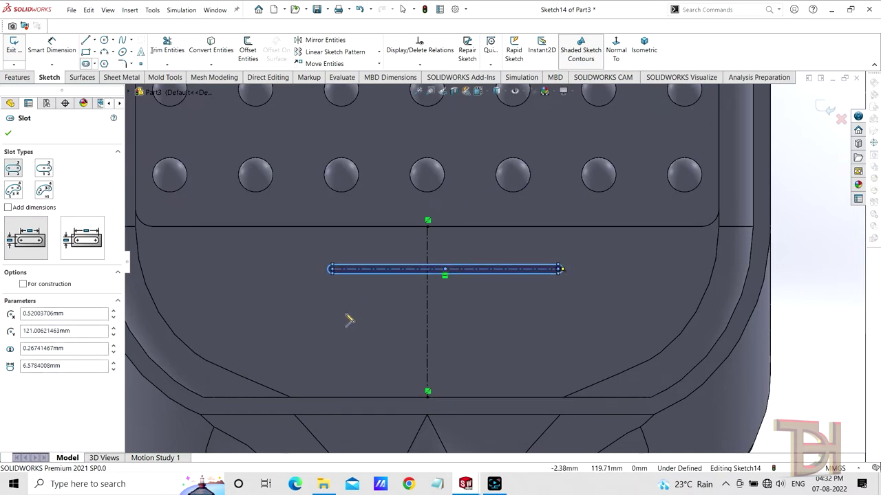
left_click(348, 315)
left_click(526, 316)
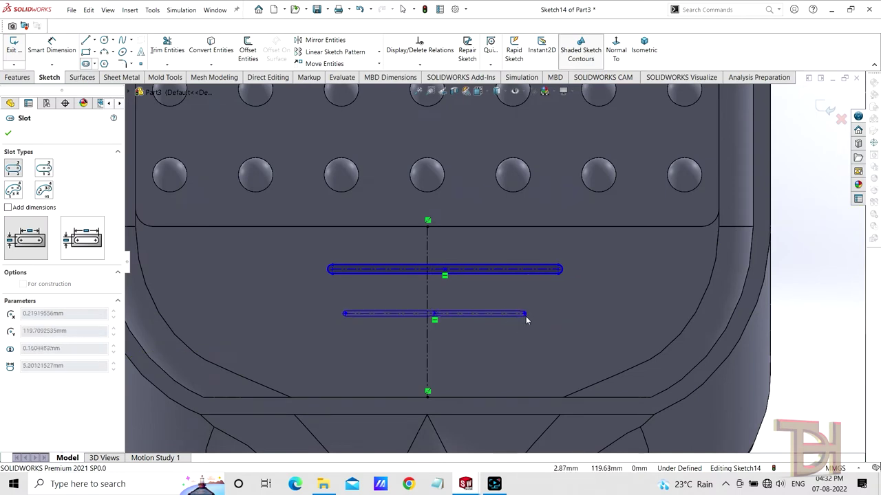
left_click(526, 316)
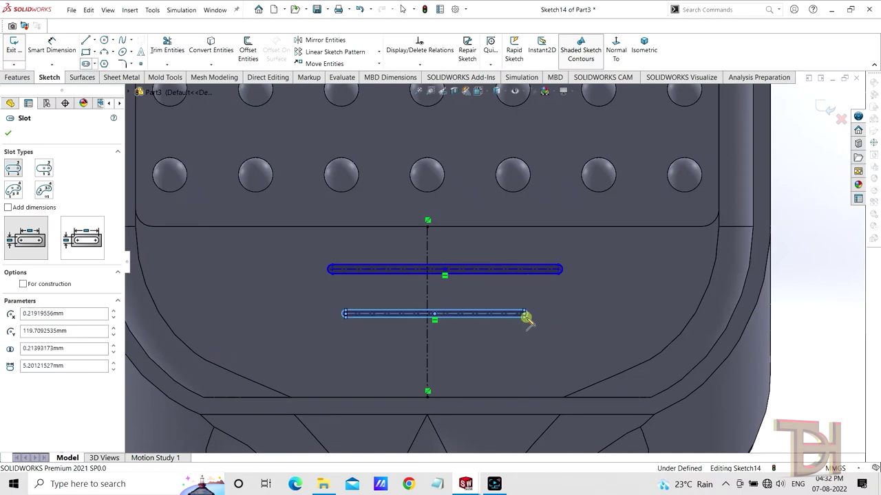
right_click(757, 237)
left_click(822, 279)
Step: Undo an unwanted midpoint relation on the upper slot and move it back above the lower one
scroll(481, 289, "up", 2)
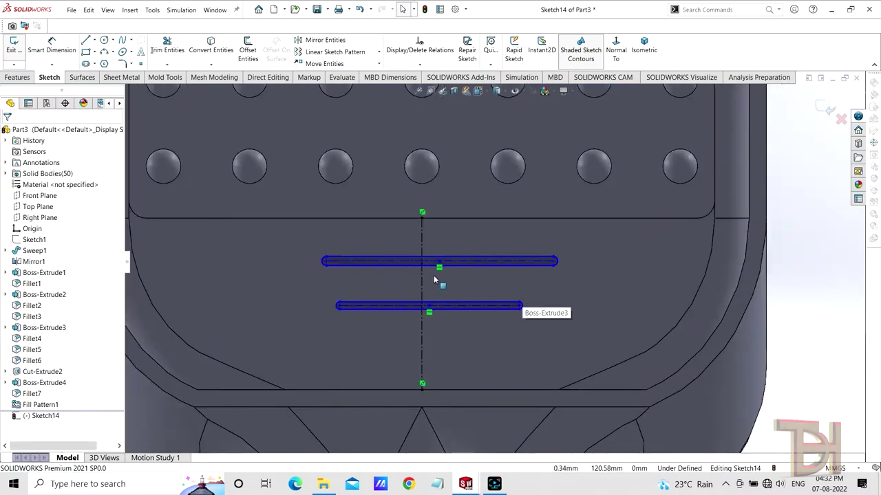
scroll(434, 275, "down", 3)
left_click(449, 255)
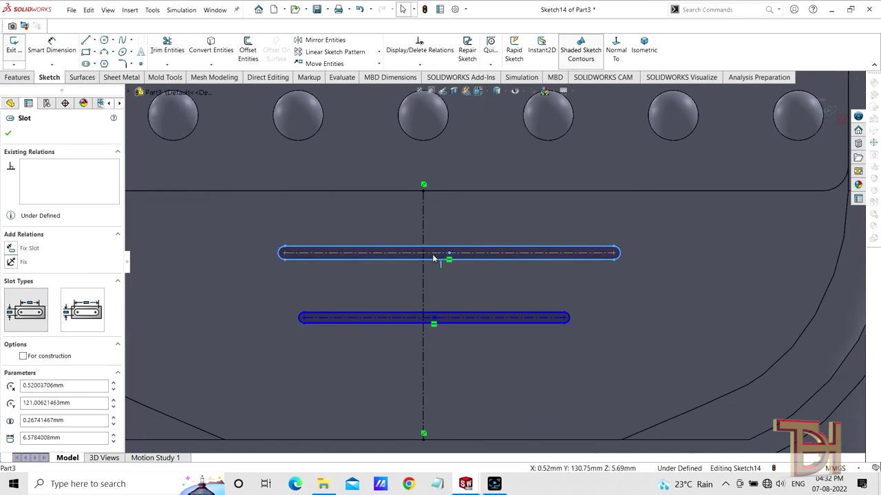
left_click(423, 272)
left_click(449, 260, "ctrl")
left_click(451, 236)
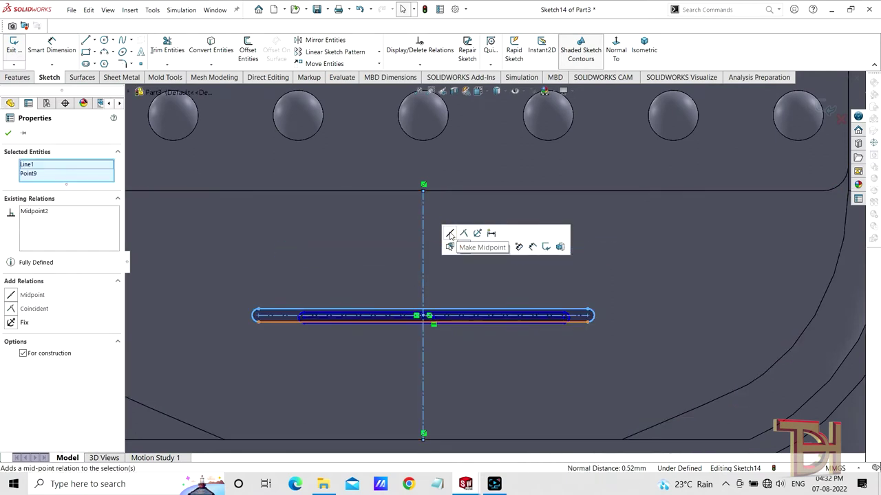
right_click(432, 320)
left_click(456, 436)
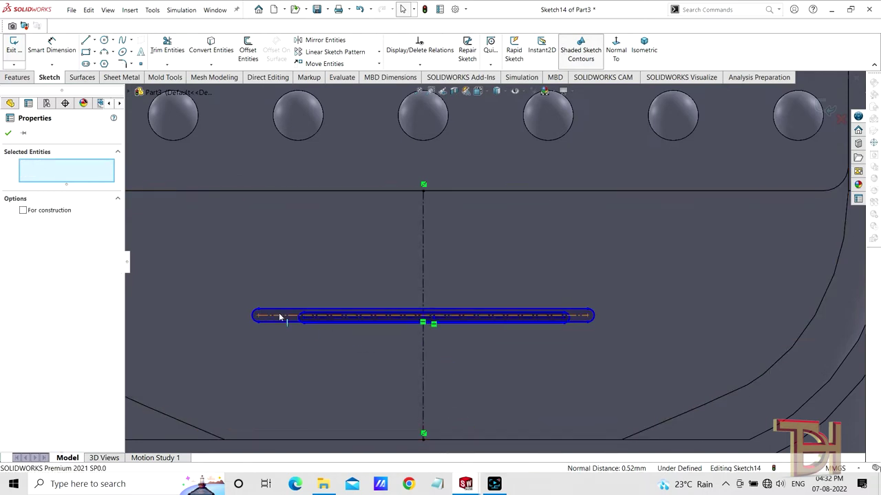
left_click_drag(279, 315, 303, 258)
Step: Make the upper slot's centre point coincident with the vertical centerline
left_click(310, 262)
scroll(435, 262, "down", 2)
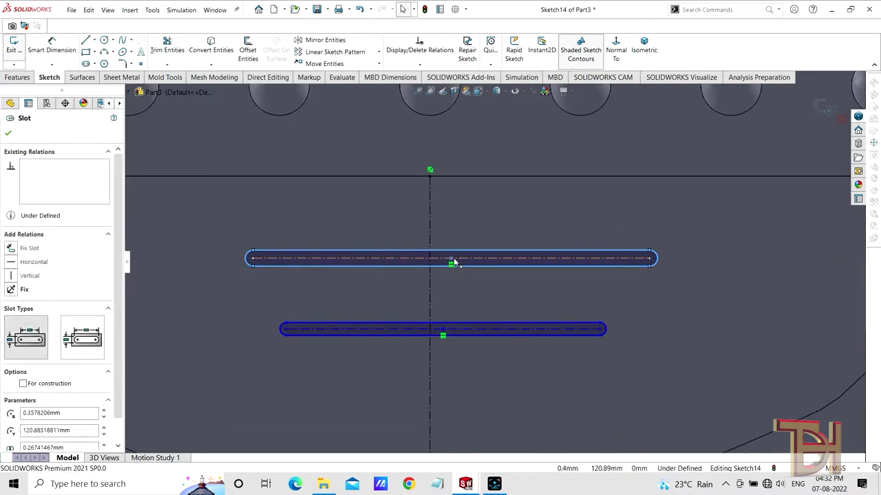
left_click(451, 258)
left_click(431, 280, "ctrl")
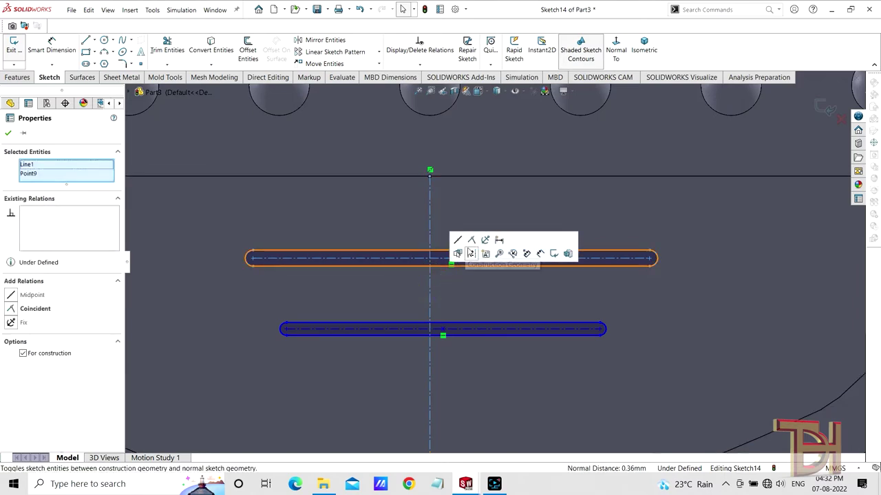
left_click(472, 241)
left_click(642, 334)
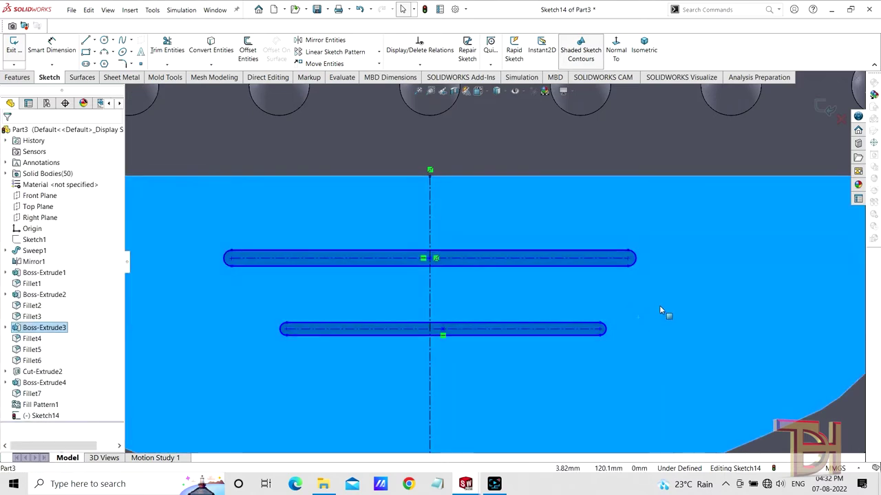
Step: Make the lower slot's centre point coincident with the vertical centerline
scroll(661, 317, "up", 2)
left_click(805, 296)
scroll(514, 306, "down", 1)
scroll(479, 294, "down", 1)
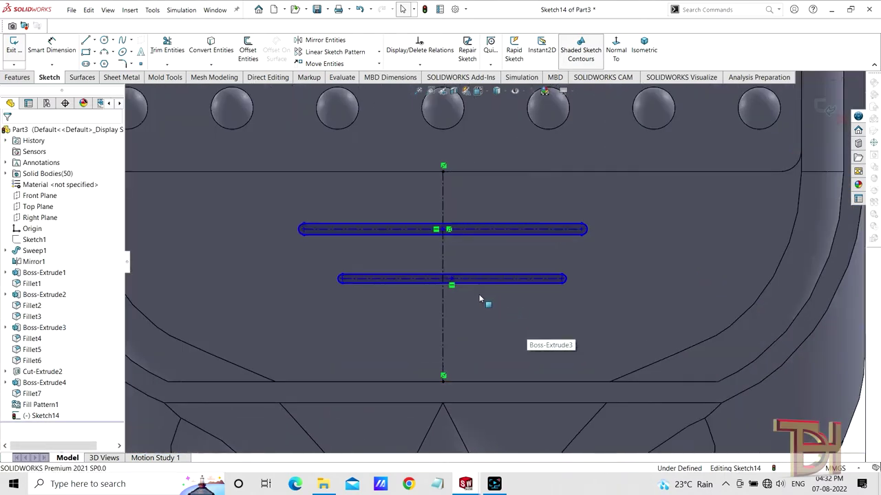
scroll(454, 272, "down", 1)
left_click(454, 275)
left_click(439, 256, "ctrl")
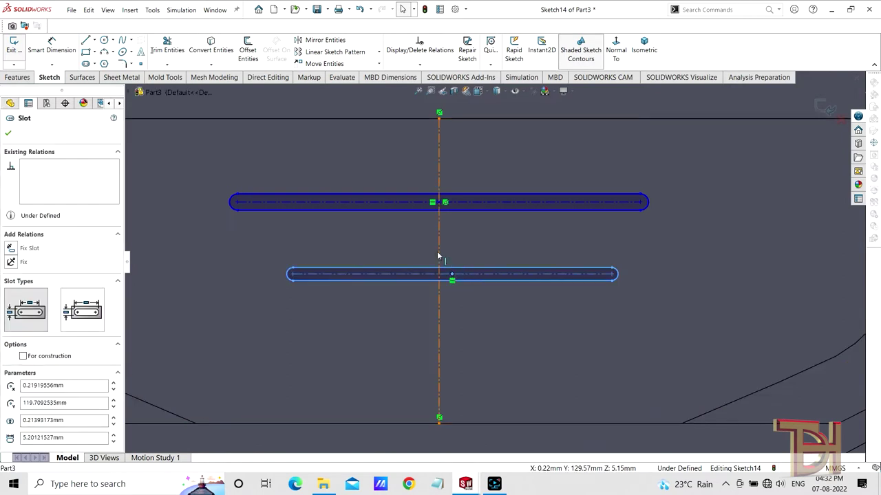
left_click(477, 210)
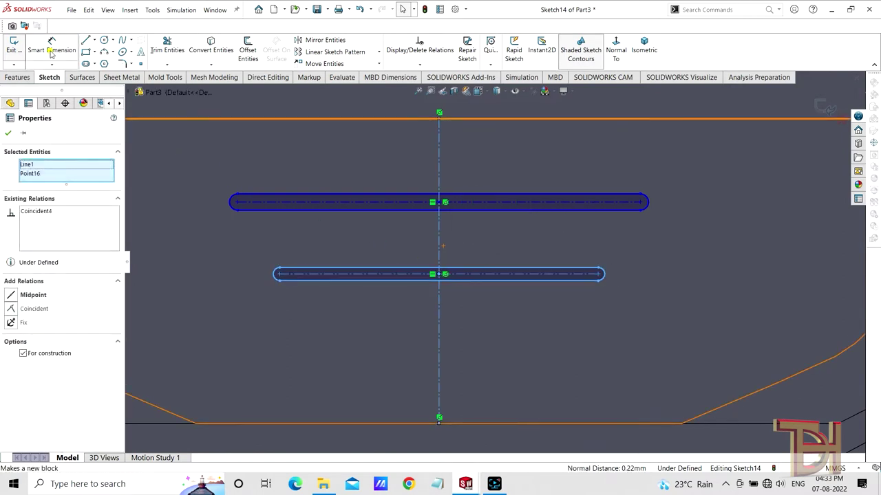
key("Escape")
scroll(562, 275, "down", 1)
Step: Dimension the spacing between the two slots to 2 mm
left_click(478, 275)
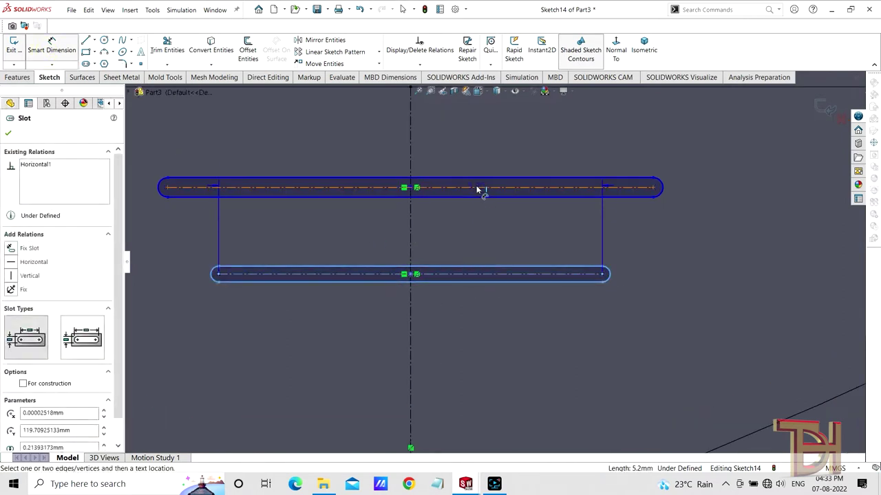
left_click(525, 234)
scroll(688, 346, "up", 2)
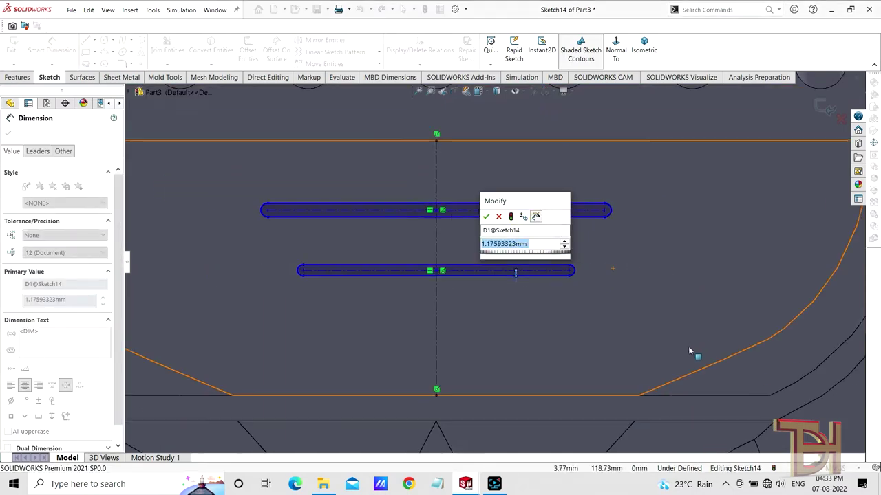
scroll(688, 346, "up", 2)
type("2")
key("Return")
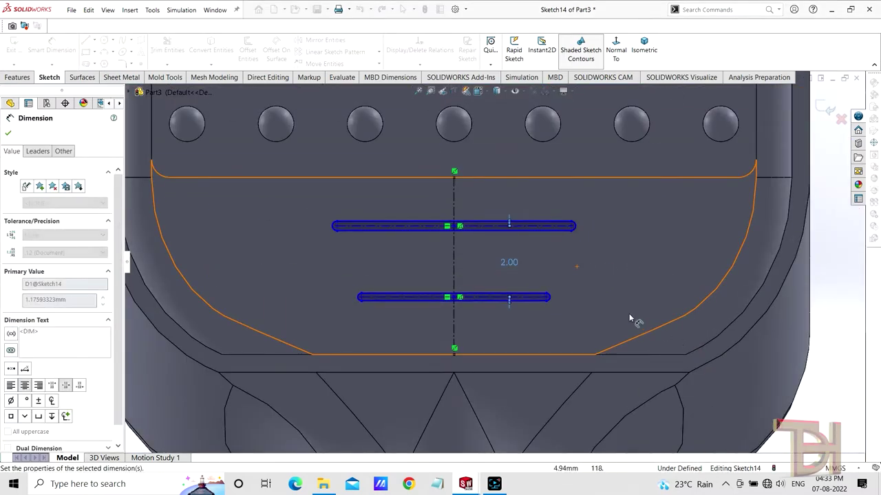
scroll(468, 221, "down", 2)
scroll(468, 221, "down", 2)
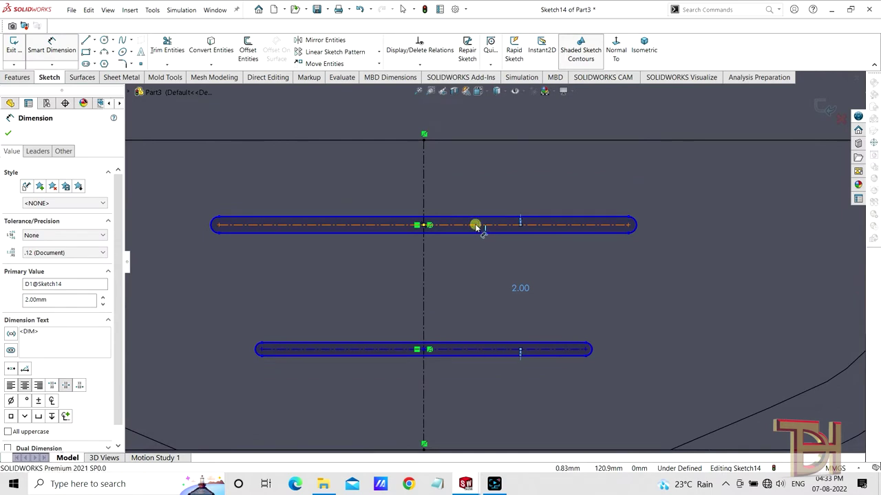
Step: Dimension the upper slot 1.5 mm below the edge under the bumps
left_click(477, 227)
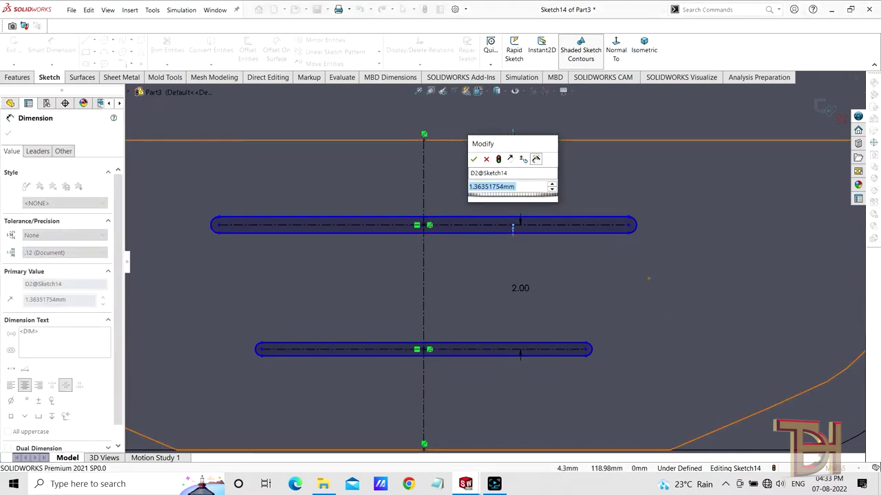
type("1.5")
key("Return")
scroll(631, 358, "down", 3)
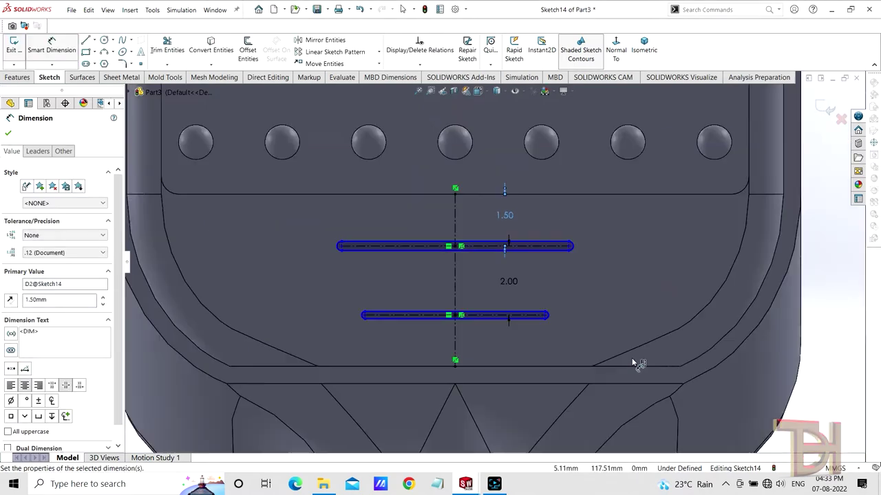
scroll(492, 286, "down", 2)
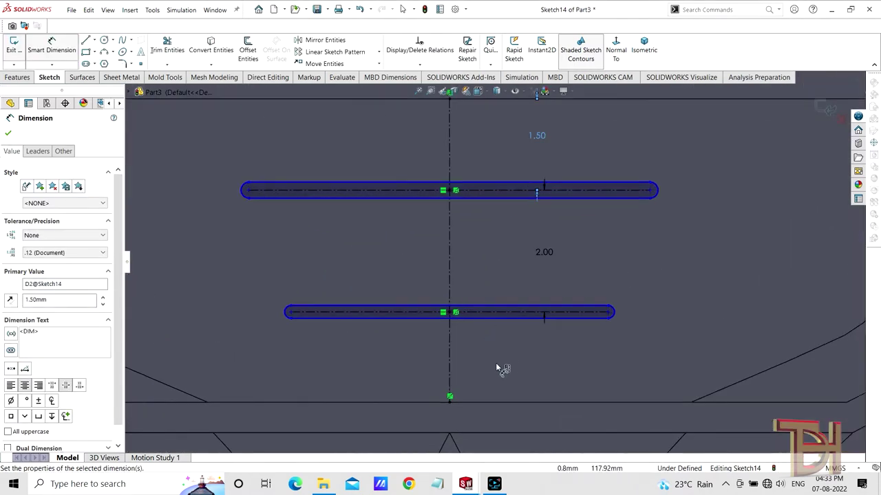
Step: Dimension the lower slot 5 mm long and the upper slot 7 mm long
left_click(608, 313)
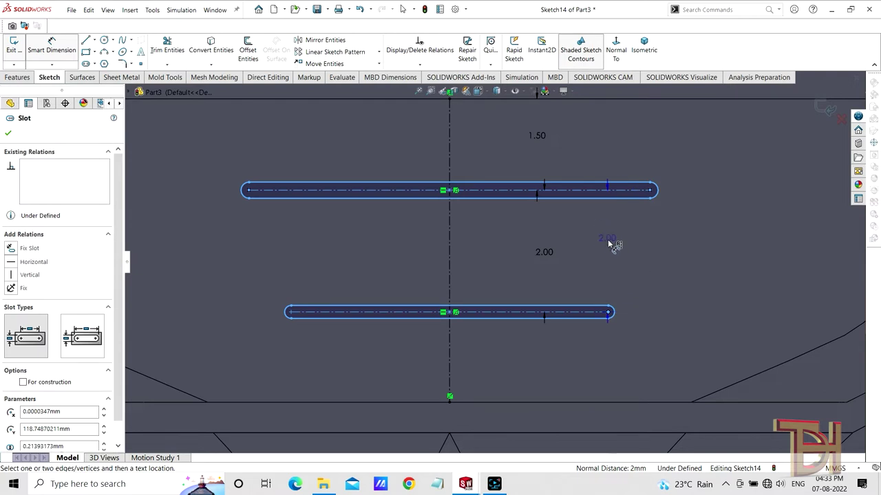
scroll(492, 262, "up", 2)
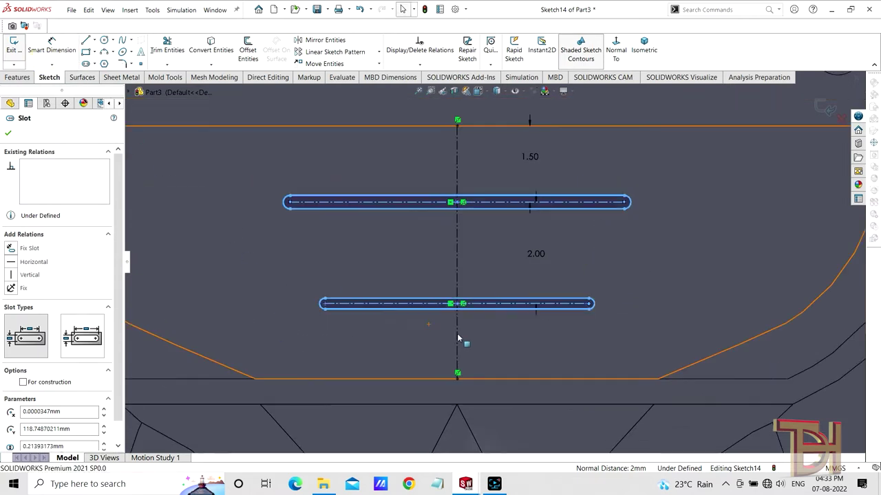
left_click(66, 54)
left_click(495, 300)
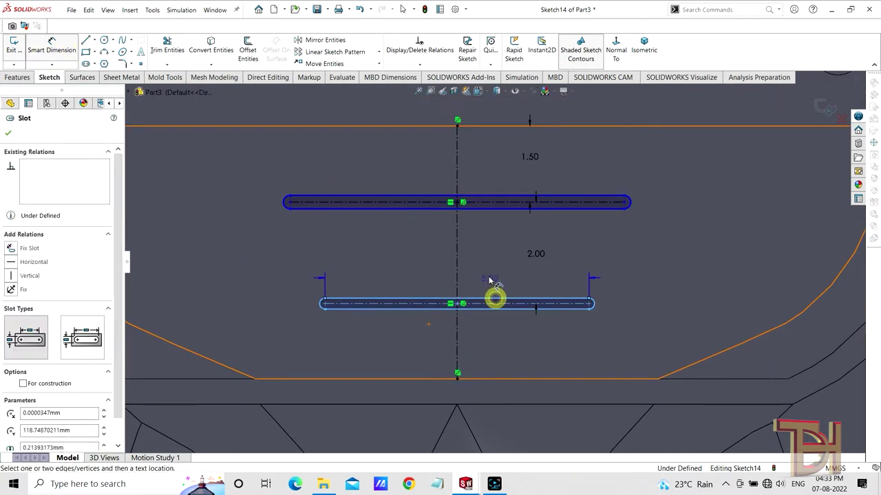
left_click(468, 272)
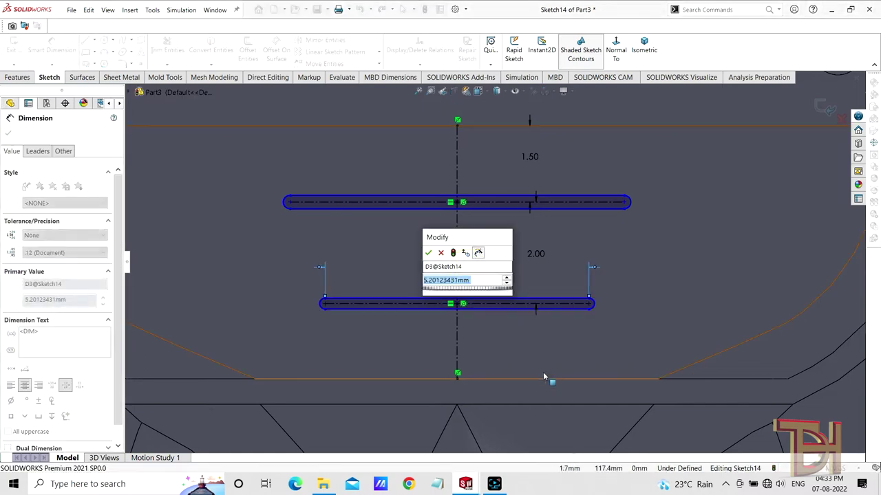
type("5")
key("Return")
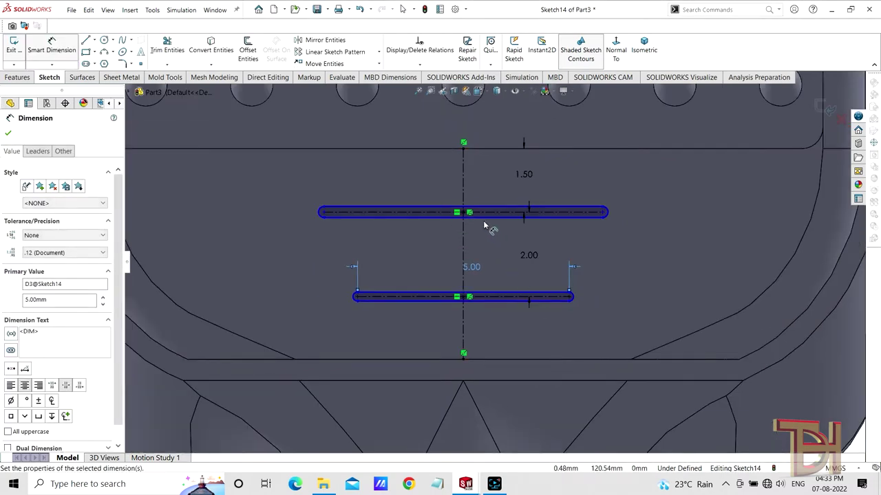
left_click(482, 217)
left_click(480, 237)
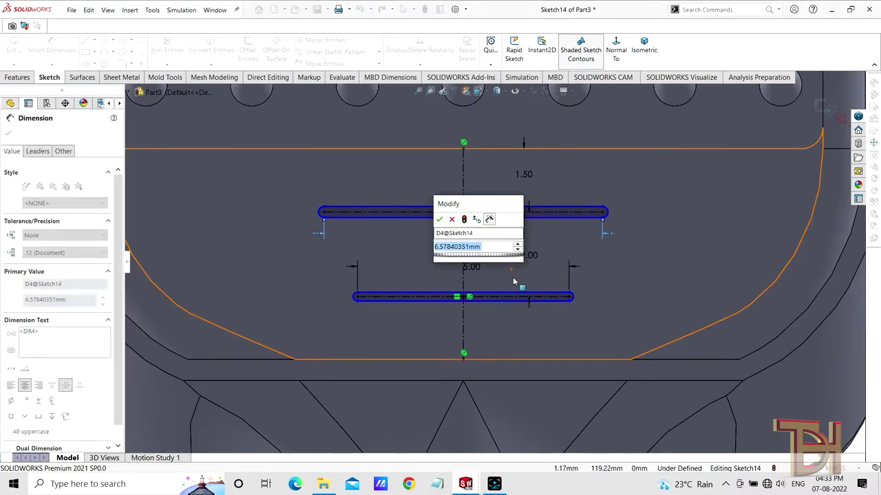
type("7")
key("Return")
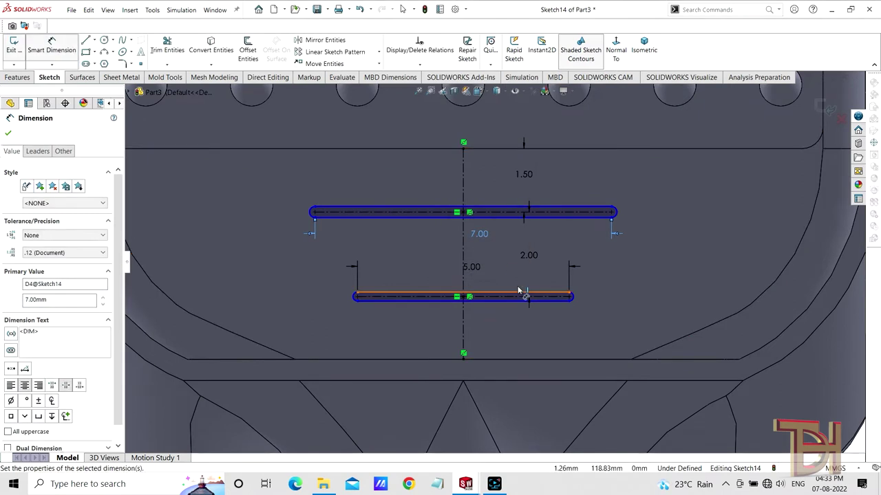
Step: Dimension the upper slot's end radius, first entering 0.5 mm
scroll(476, 223, "down", 1)
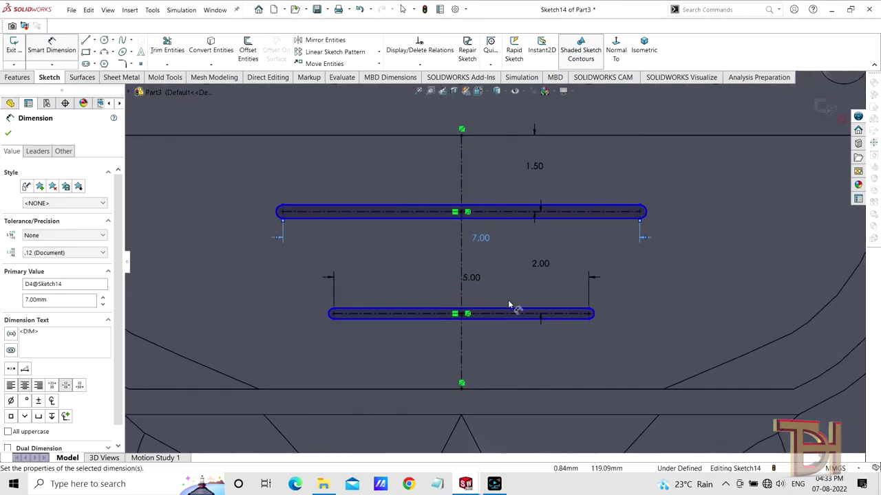
scroll(560, 270, "down", 1)
left_click(661, 200)
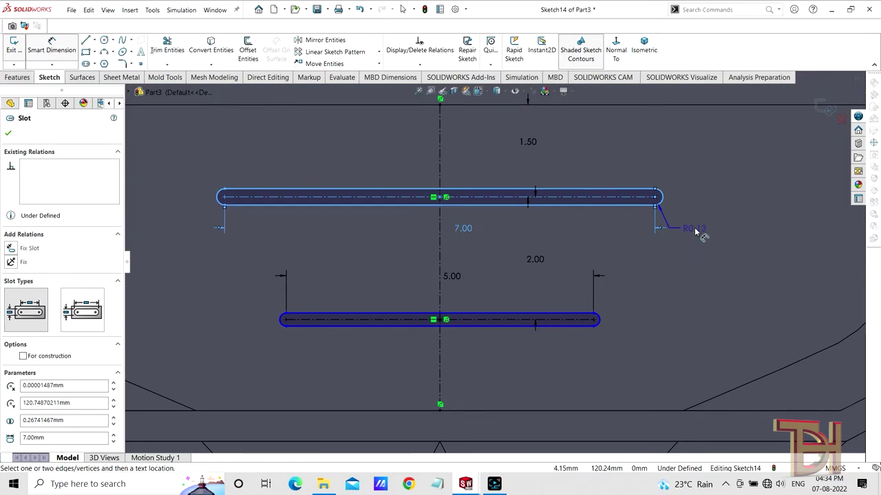
left_click(697, 233)
key("BackSpace")
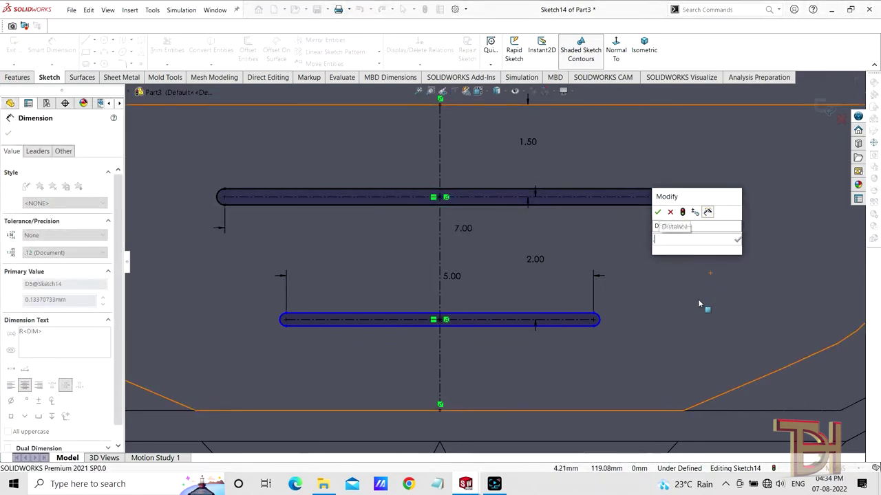
type("0.5")
key("Return")
Step: Give the lower slot's rounded end a 0.1 mm radius
scroll(693, 307, "up", 2)
scroll(681, 296, "up", 3)
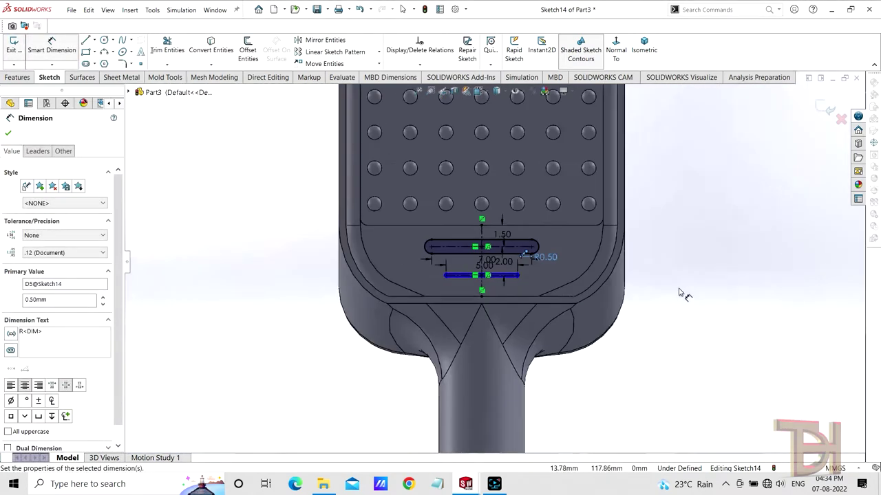
scroll(482, 251, "down", 3)
scroll(482, 251, "down", 2)
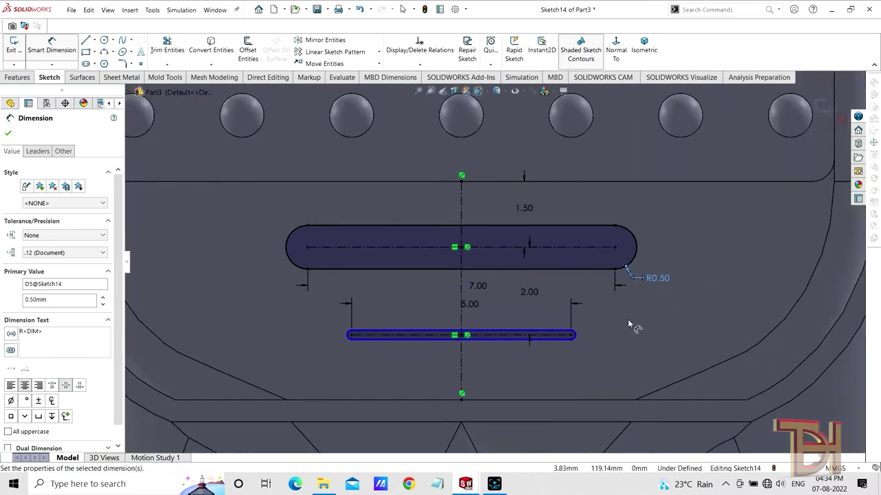
scroll(578, 341, "down", 2)
left_click(561, 322)
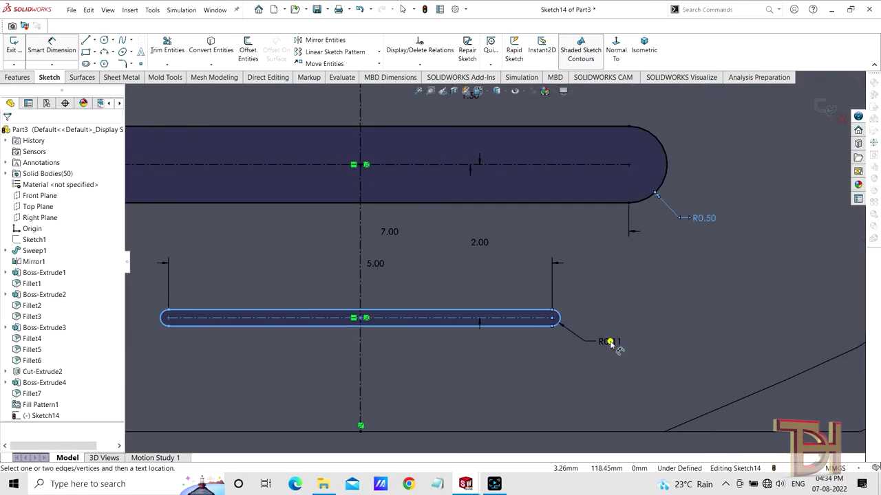
left_click(694, 376)
type("0.1")
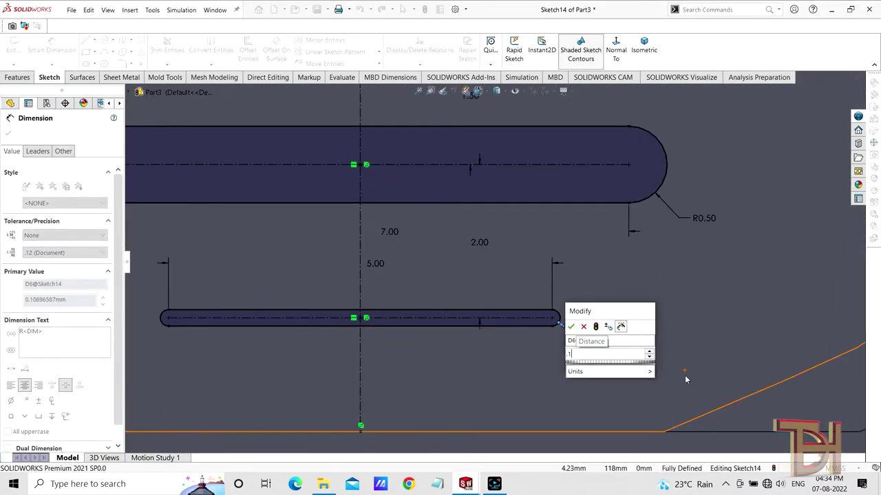
key("Return")
Step: Correct the upper slot's end radius to 0.2 mm and finish dimensioning
scroll(643, 311, "up", 2)
double_click(640, 237)
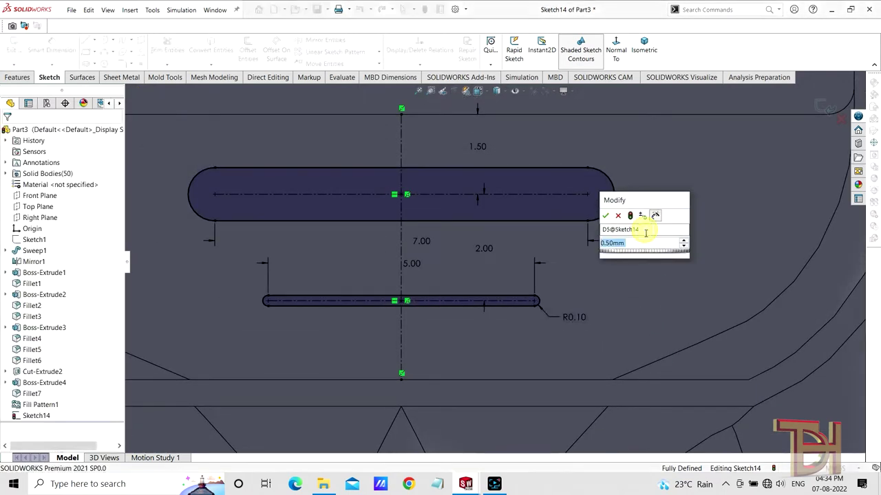
type("0.2")
key("Return")
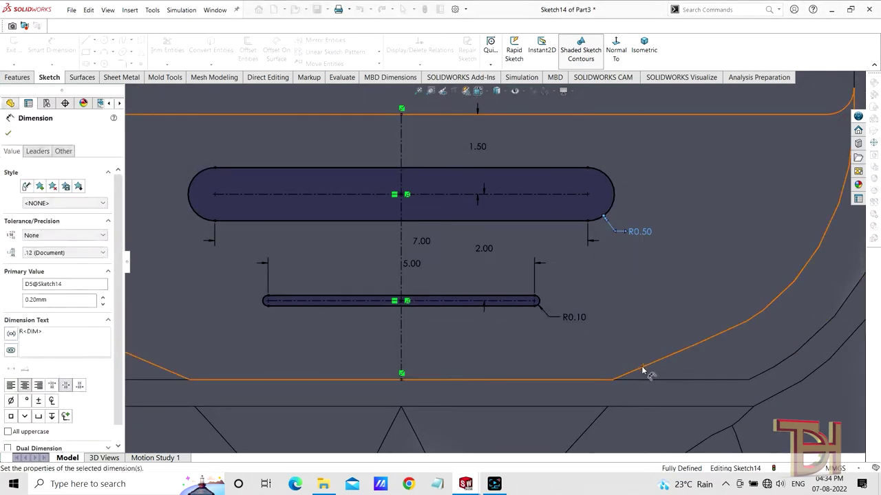
scroll(510, 271, "up", 4)
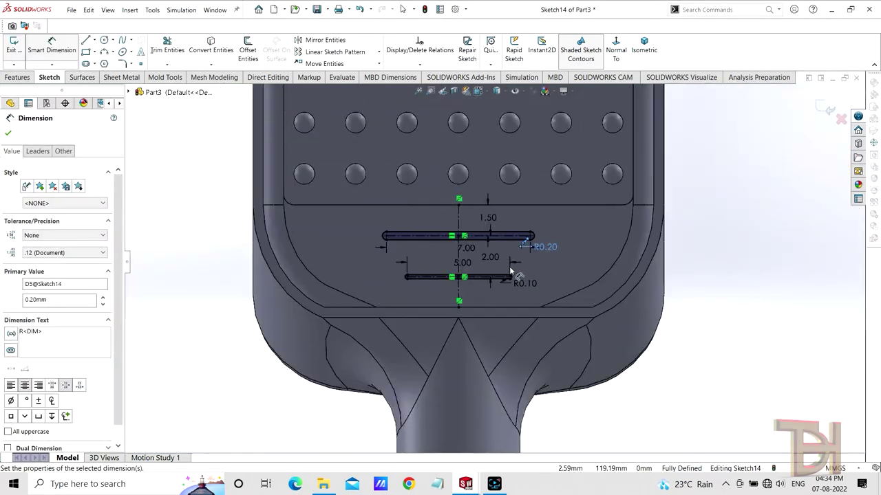
left_click(9, 134)
Step: Swap the Boss-Extrude for a Blind 0.50 mm Extruded Cut of both slots
left_click(17, 77)
left_click(17, 48)
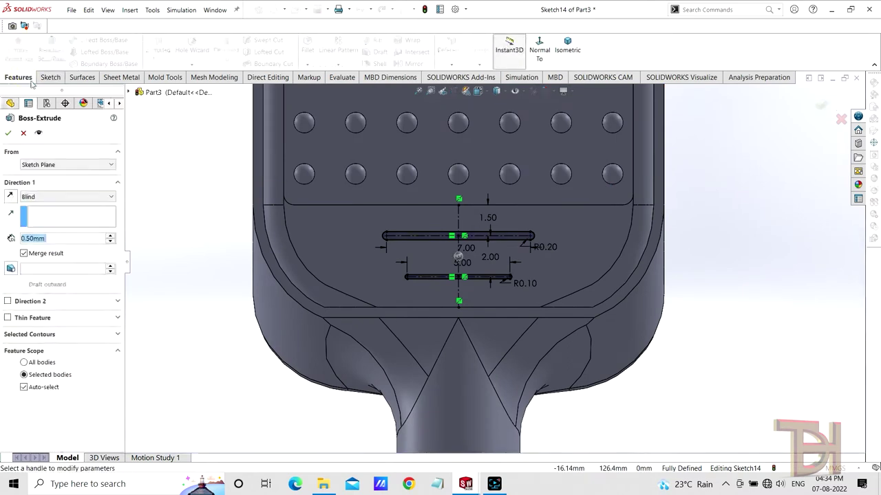
left_click(21, 134)
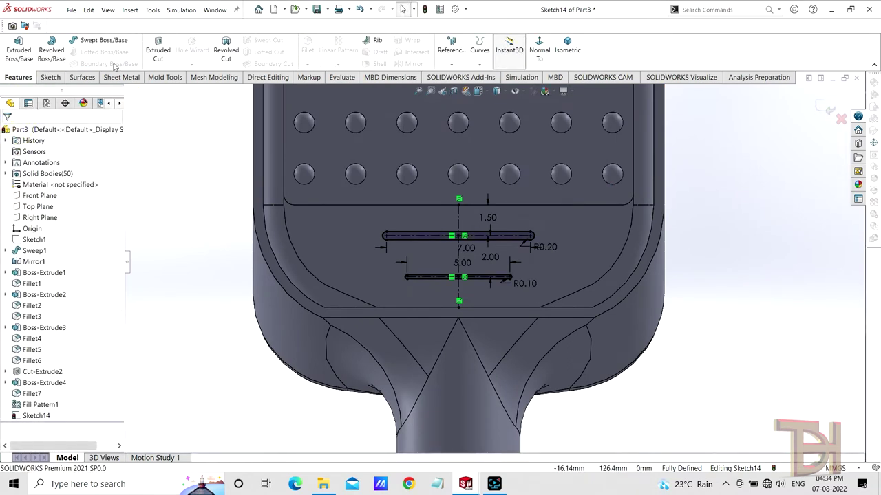
left_click(157, 50)
scroll(428, 264, "down", 2)
middle_click_drag(428, 261, 399, 320)
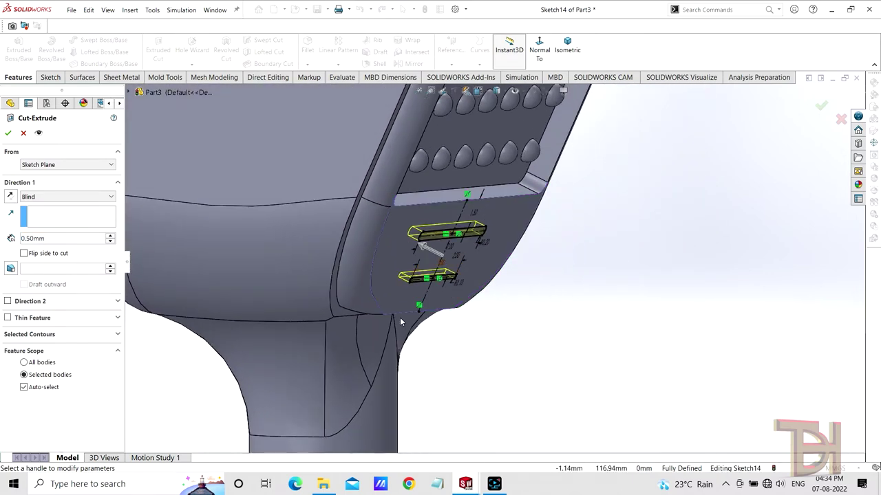
left_click(11, 134)
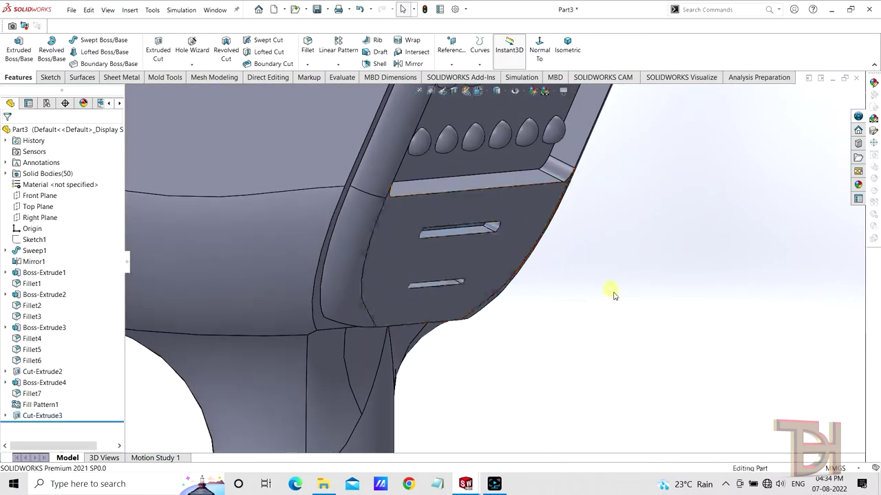
Step: Zoom and orbit around the slotted part to view the dotted pad at an angle
scroll(677, 269, "down", 3)
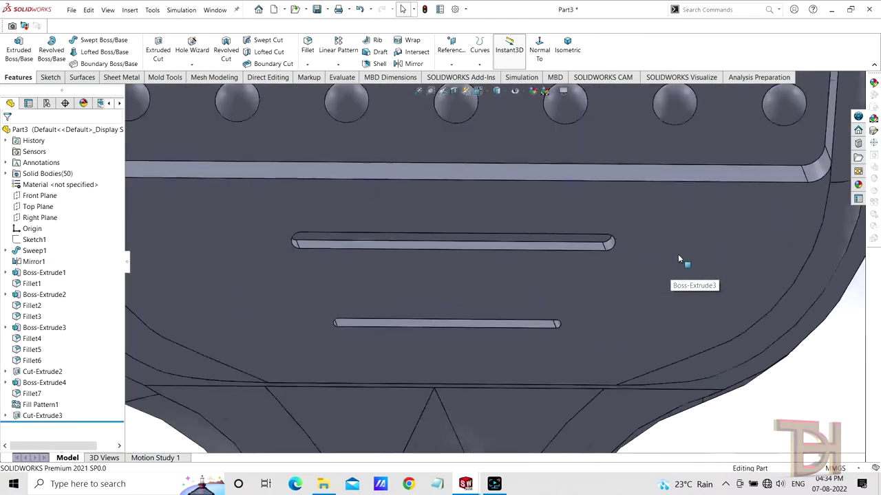
scroll(596, 258, "down", 2)
scroll(556, 261, "up", 1)
scroll(541, 275, "up", 2)
scroll(541, 275, "up", 1)
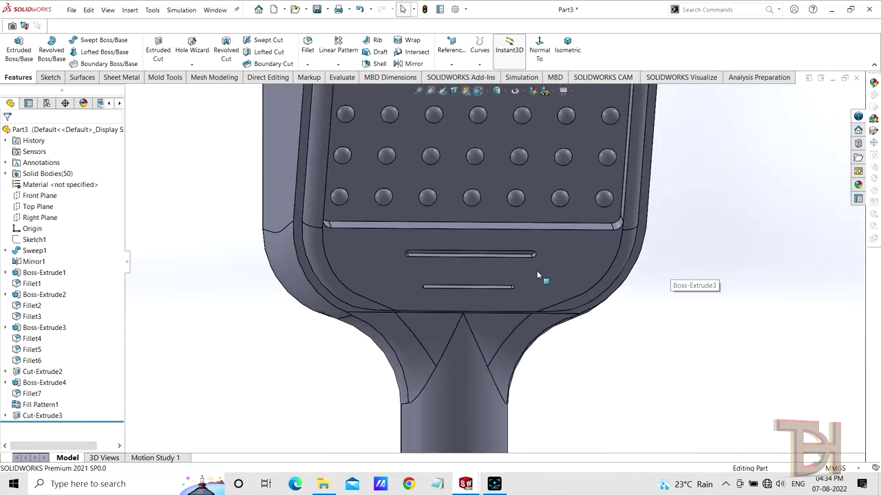
scroll(548, 243, "up", 1)
mouse_move(547, 240)
middle_mouse_down()
mouse_move(497, 149)
mouse_move(625, 240)
middle_mouse_up()
scroll(501, 210, "down", 1)
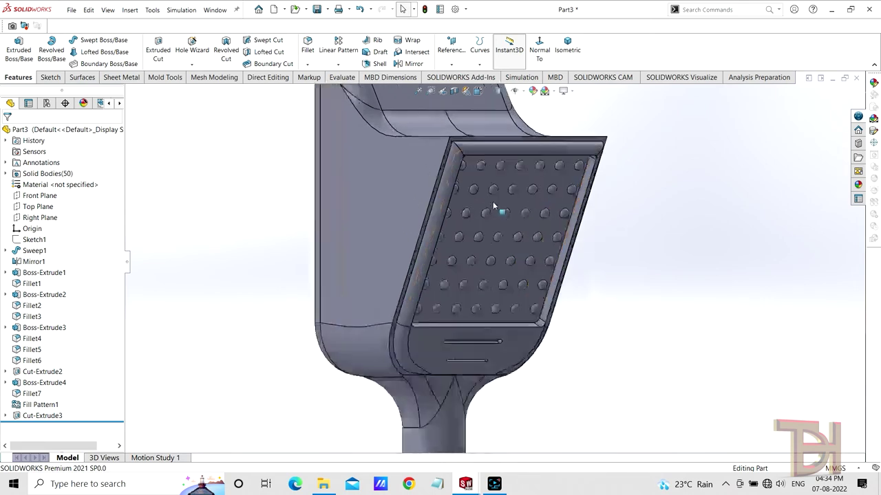
scroll(525, 201, "down", 1)
Step: Start a Filled Surface from the Surfaces tools, then cancel it unchanged
left_click(83, 78)
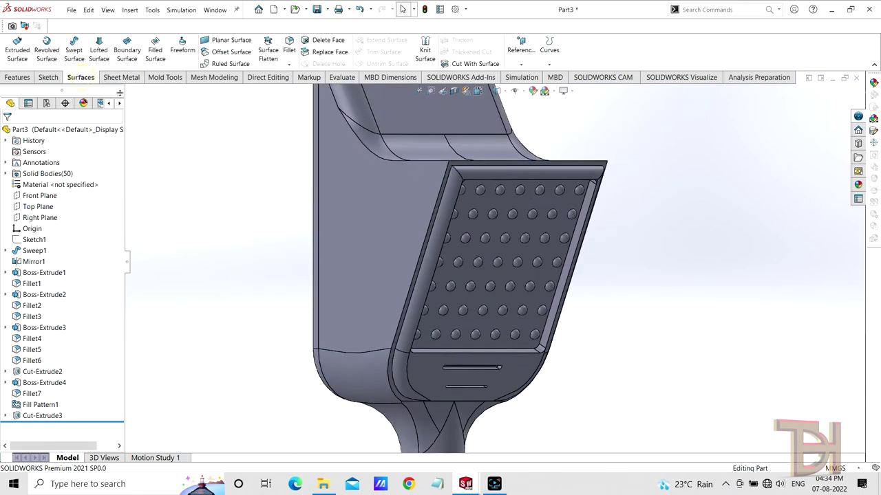
left_click(155, 45)
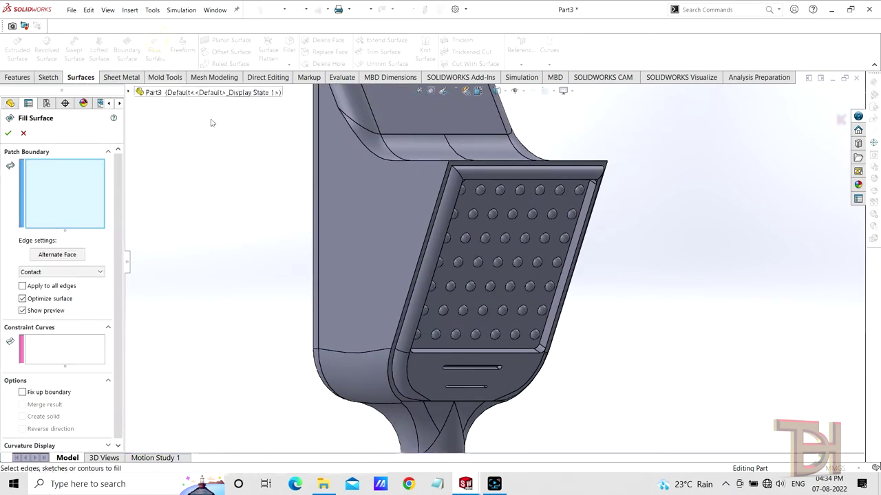
scroll(562, 245, "down", 1)
scroll(588, 277, "down", 2)
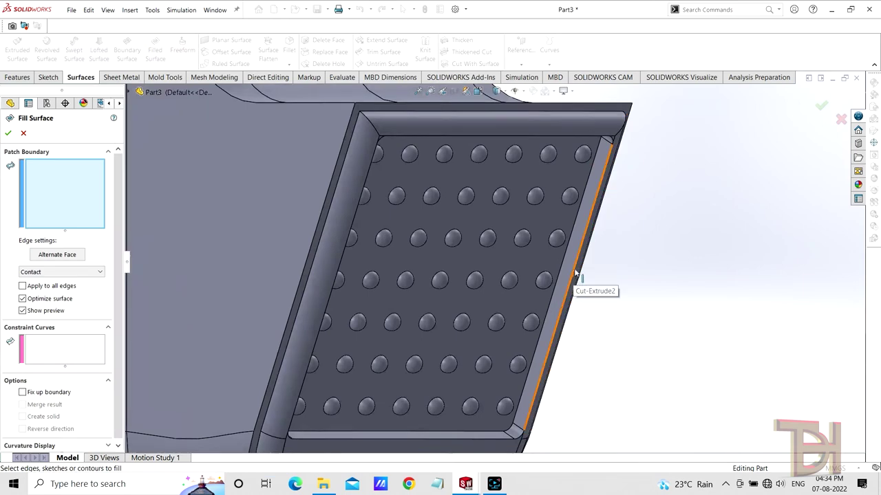
scroll(575, 274, "up", 1)
scroll(551, 285, "up", 2)
left_click(23, 133)
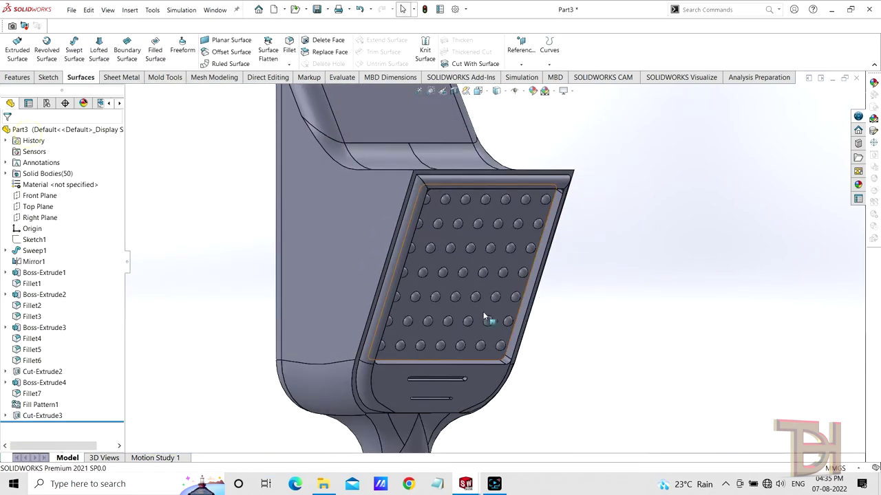
scroll(481, 320, "down", 2)
Step: Browse the appearance library to Appearances > Metal > Chrome
left_click(858, 187)
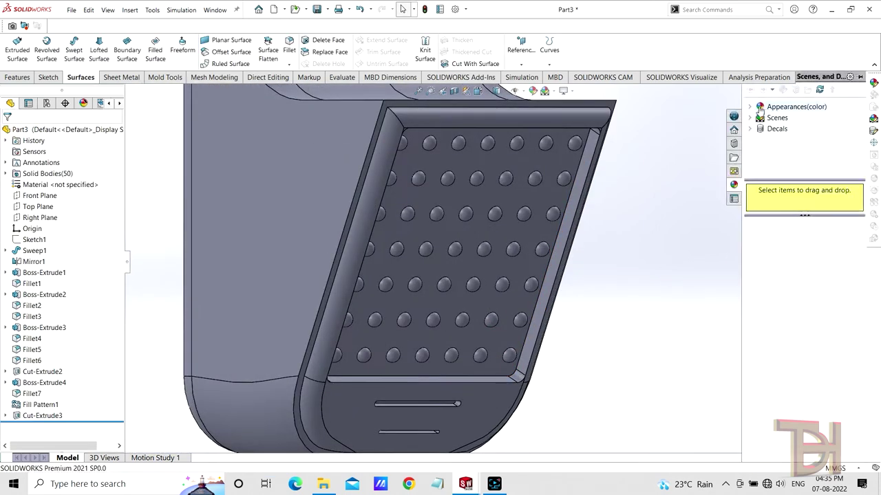
left_click(760, 109)
left_click(750, 107)
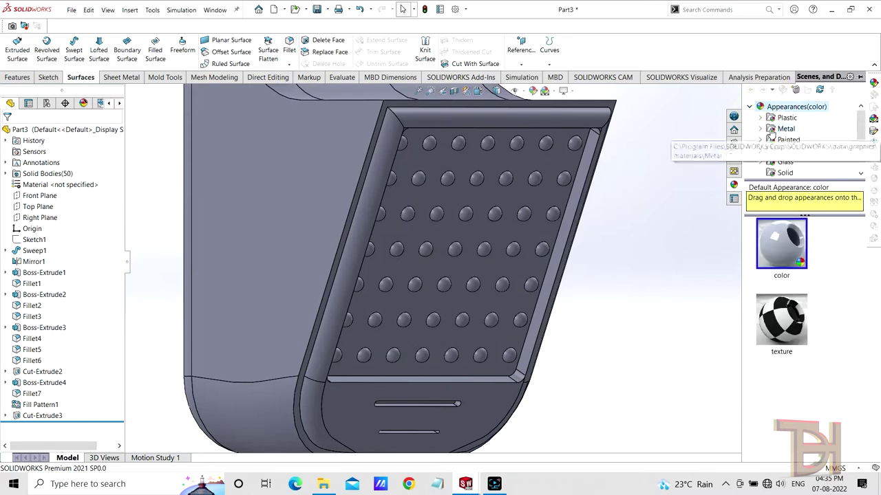
left_click(785, 129)
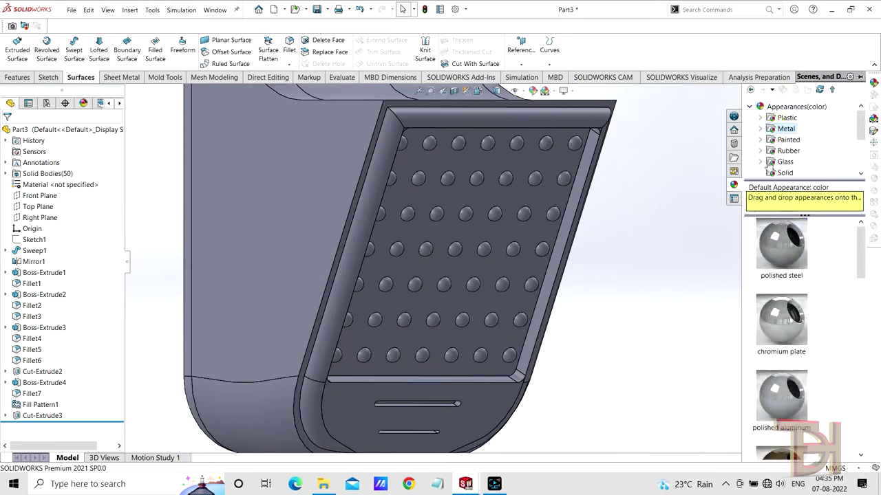
left_click(759, 130)
left_click(798, 129)
Step: Apply chromium plate to the panel's rim face, right edge and bottom edge faces
left_click_drag(781, 244, 499, 232)
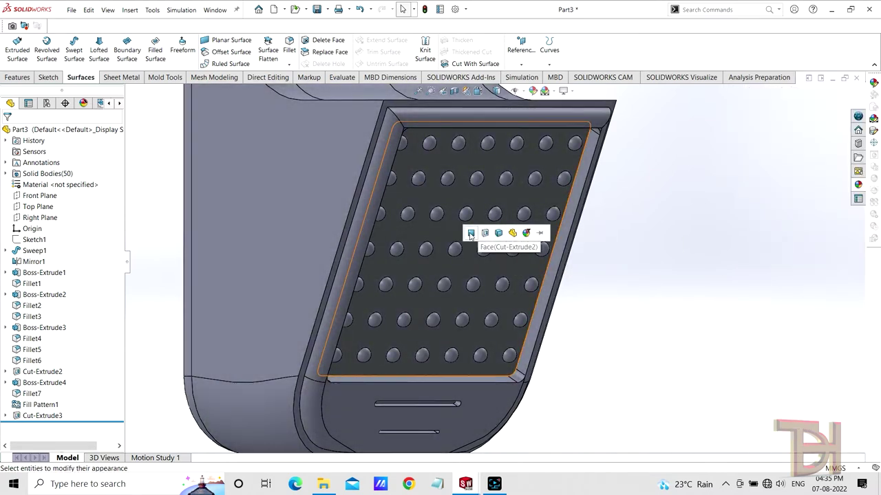
left_click(499, 233)
scroll(501, 257, "down", 2)
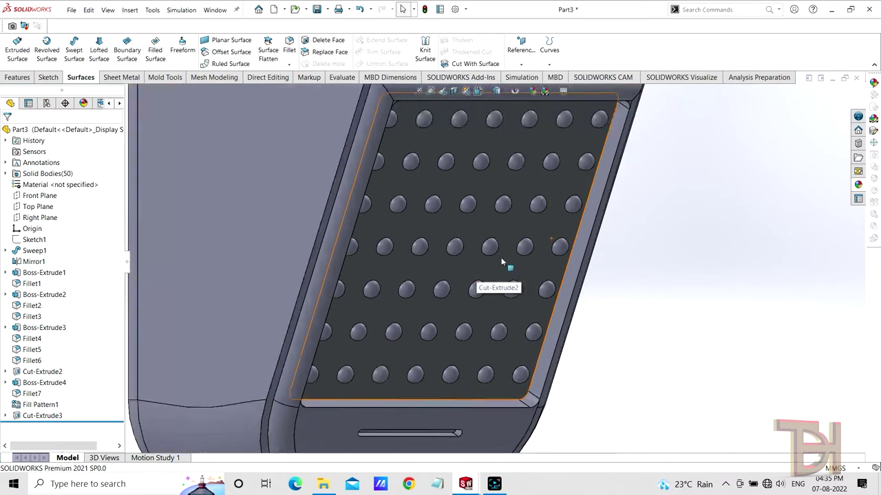
left_click(858, 185)
left_click_drag(781, 240, 585, 237)
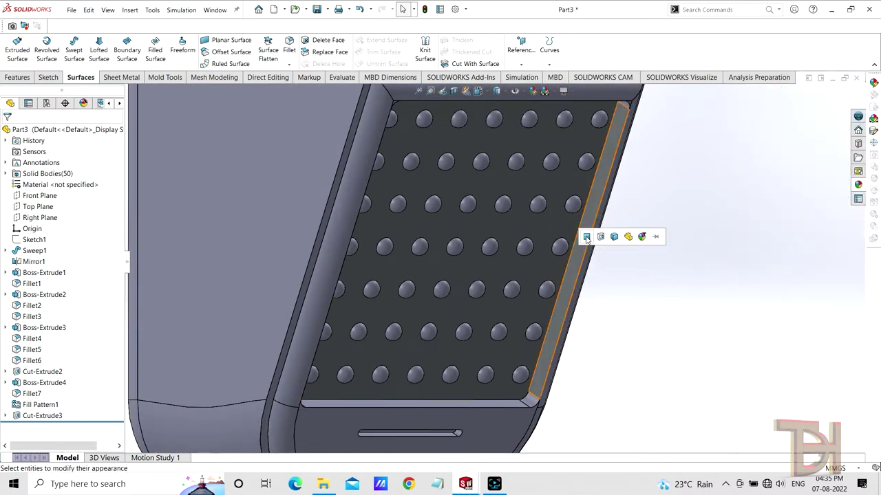
left_click(858, 184)
left_click_drag(781, 302, 495, 403)
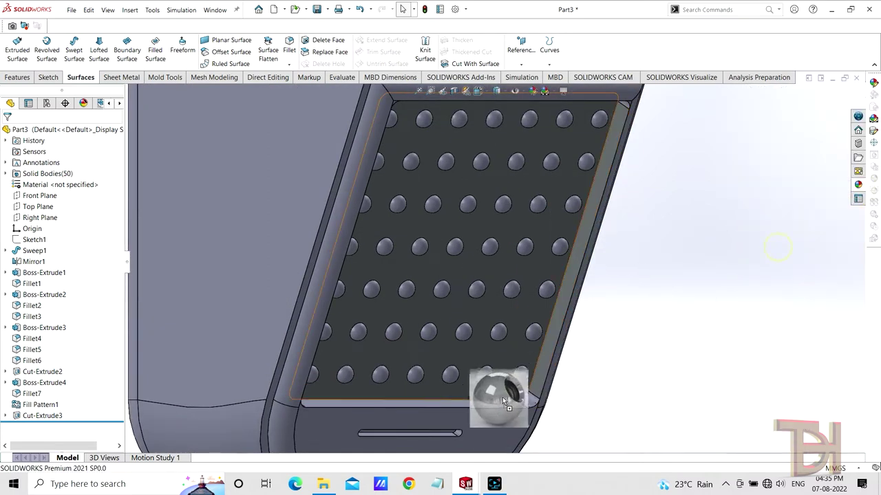
left_click(495, 404)
Step: Chrome-plate the panel's left edge and top edge faces
middle_click_drag(491, 401, 678, 299)
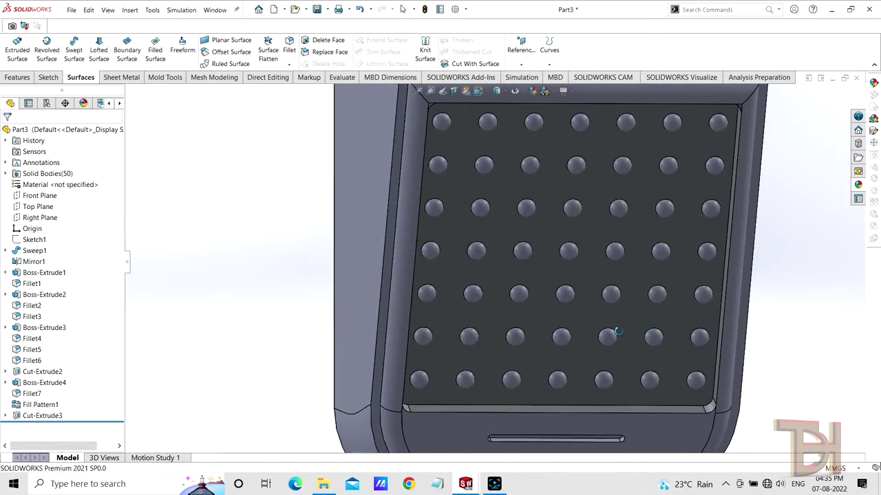
middle_click_drag(759, 303, 740, 295, "ctrl")
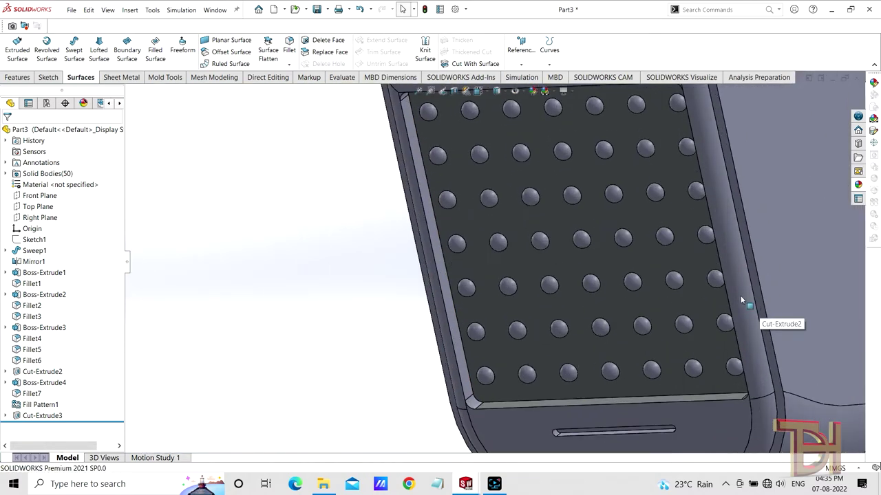
left_click(858, 185)
mouse_move(781, 244)
left_mouse_down()
mouse_move(689, 278)
mouse_move(423, 274)
left_mouse_up()
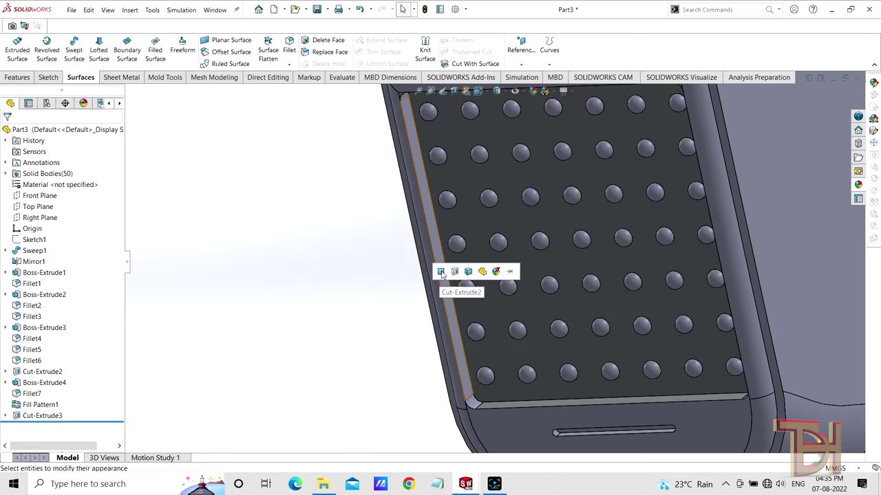
left_click(442, 269)
middle_click_drag(442, 269, 595, 253)
middle_click_drag(569, 218, 537, 154)
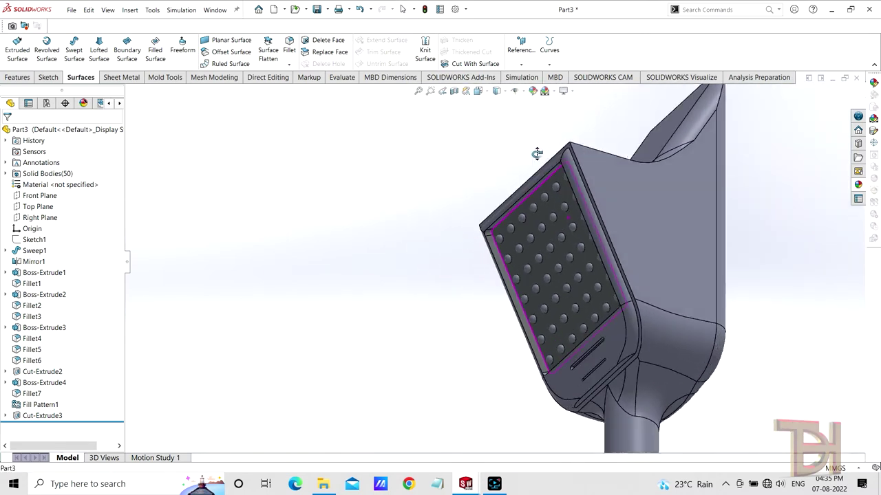
scroll(540, 188, "down", 5)
left_click(858, 184)
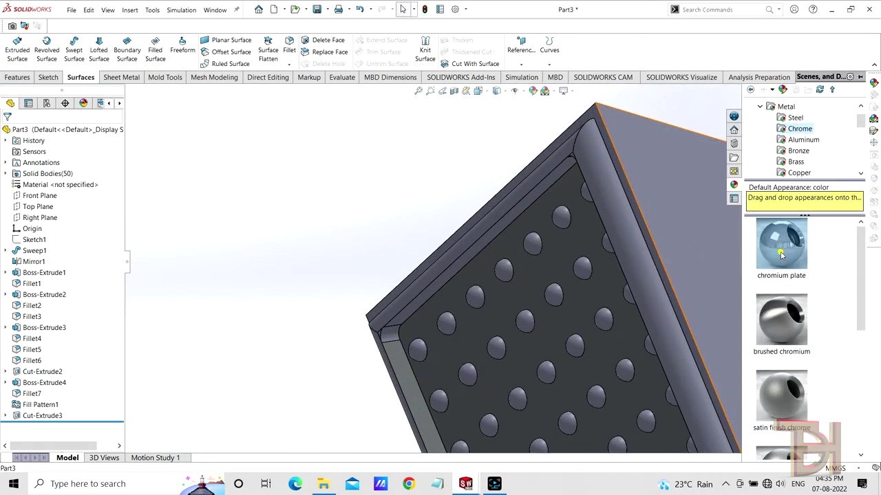
left_click_drag(778, 245, 503, 225)
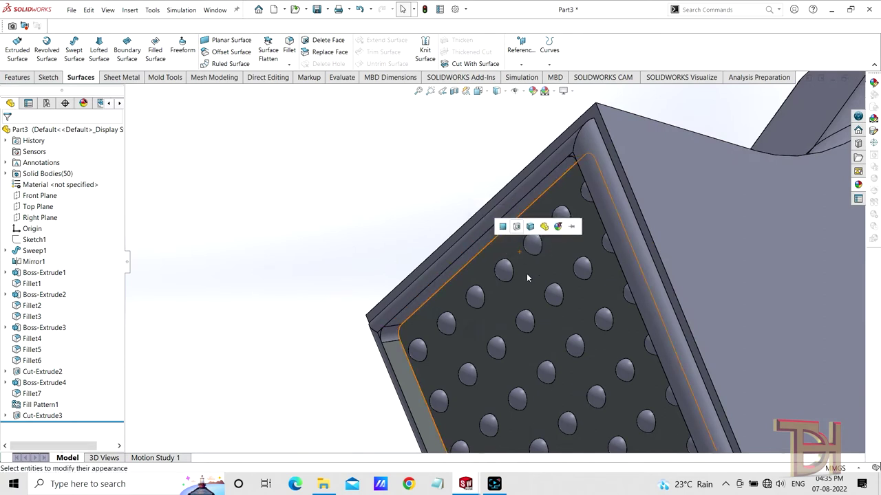
left_click(500, 227)
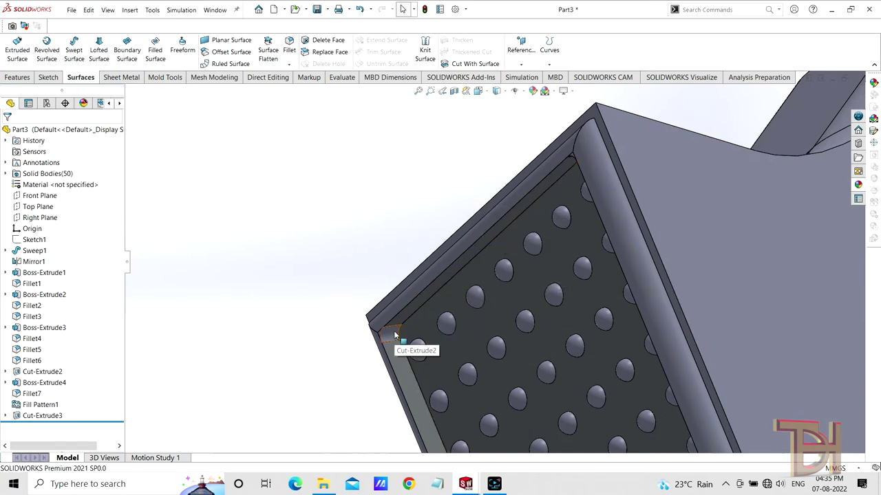
Step: Chrome-plate the lower-left face and the right edge strip
left_click(858, 184)
left_click_drag(778, 246, 392, 335)
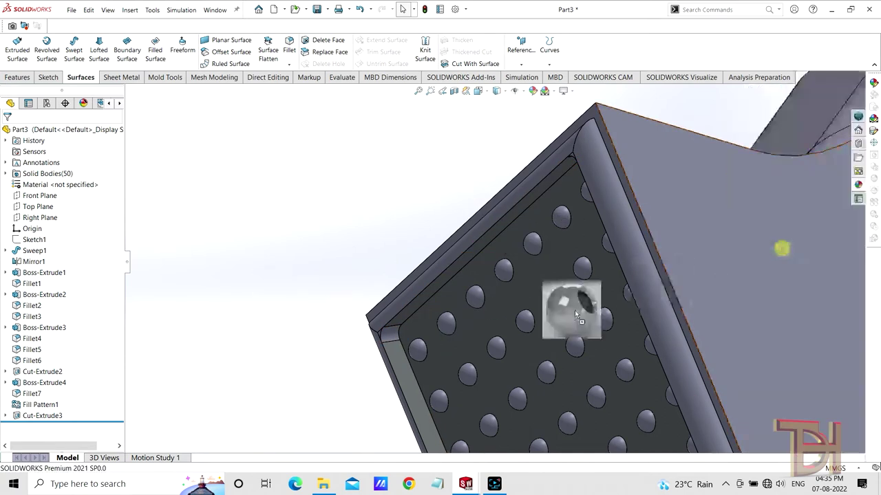
left_click(392, 335)
middle_click_drag(499, 289, 820, 213)
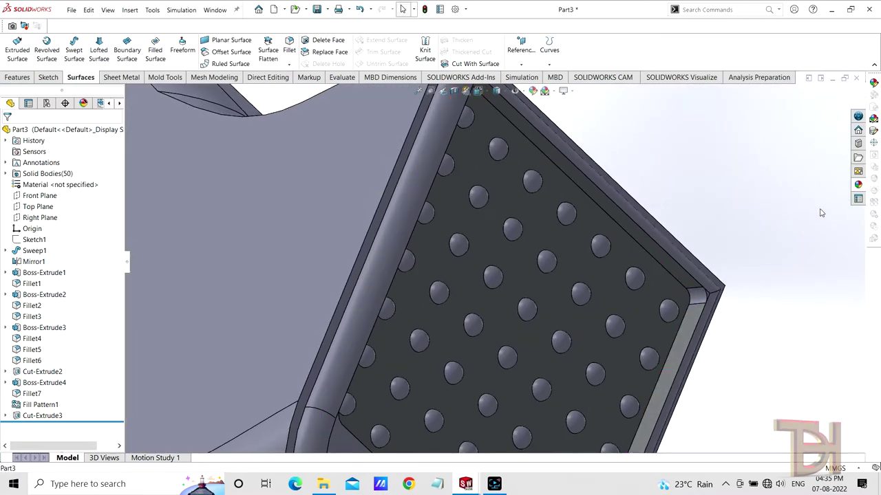
left_click(857, 184)
left_click_drag(778, 245, 681, 297)
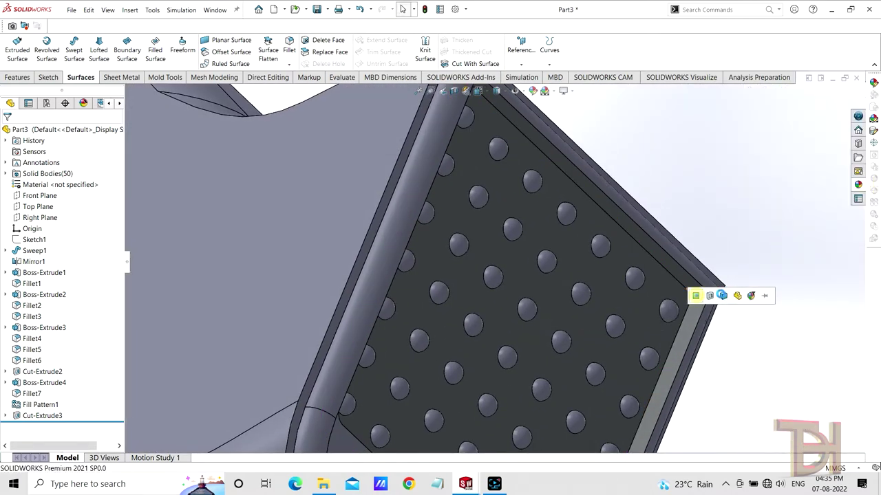
left_click(717, 296)
Step: Chrome-plate the bottom edge strip and the lower edge face around the dotted panel
mouse_move(718, 296)
middle_mouse_down()
mouse_move(712, 365)
mouse_move(439, 395)
middle_mouse_up()
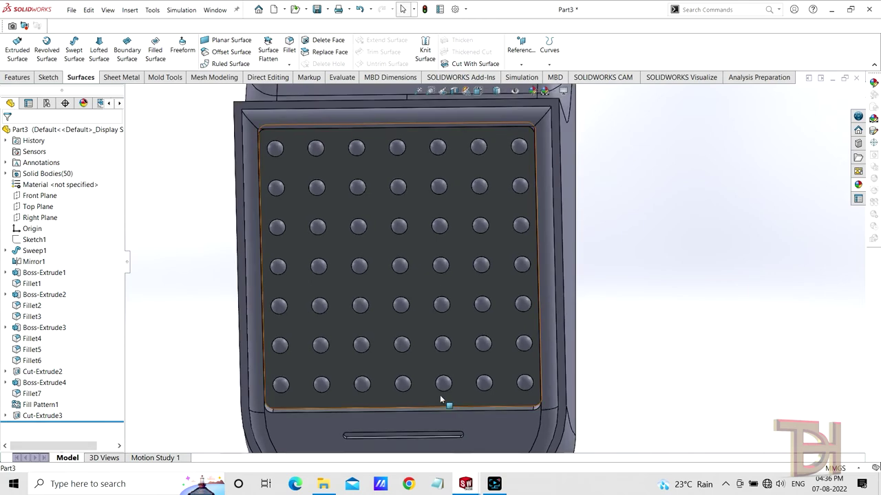
scroll(433, 410, "down", 2)
left_click(858, 184)
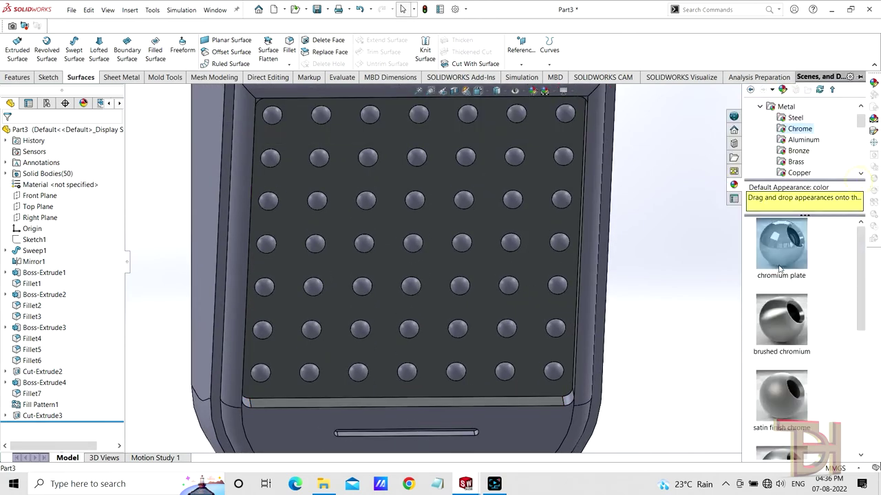
left_click_drag(778, 246, 569, 402)
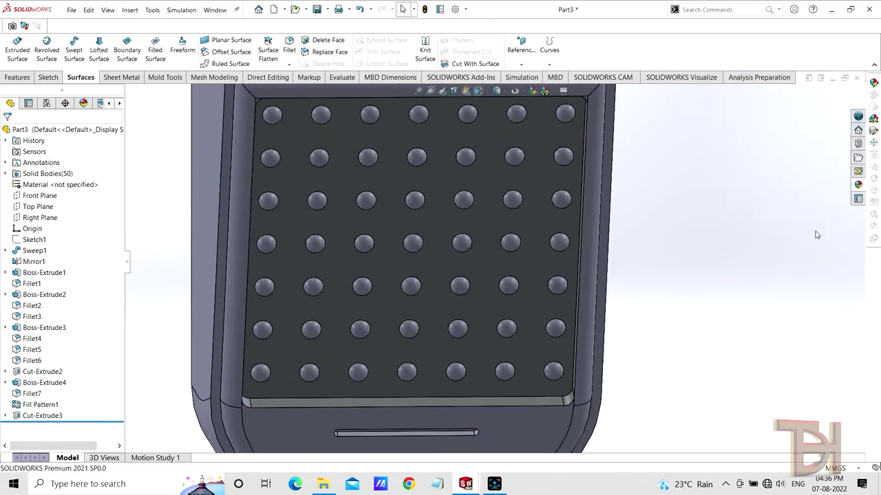
left_click(857, 186)
left_click_drag(777, 255, 246, 406)
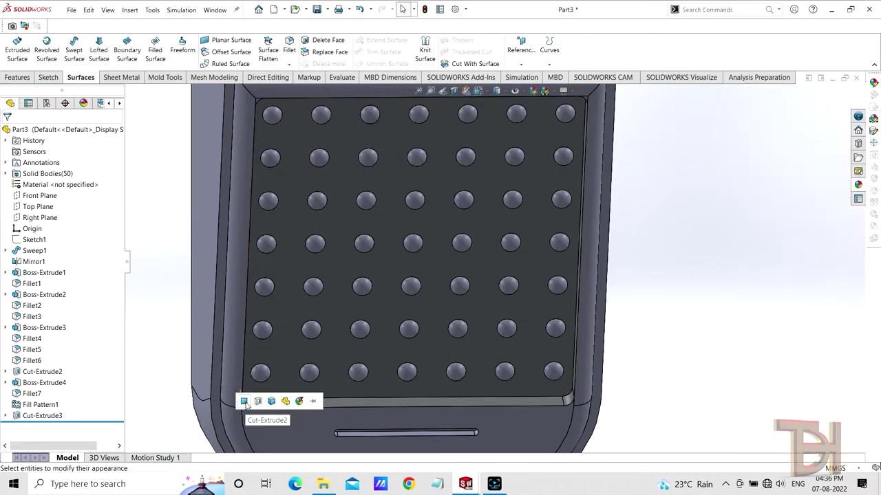
left_click(244, 402)
scroll(428, 335, "up", 2)
left_click(562, 91)
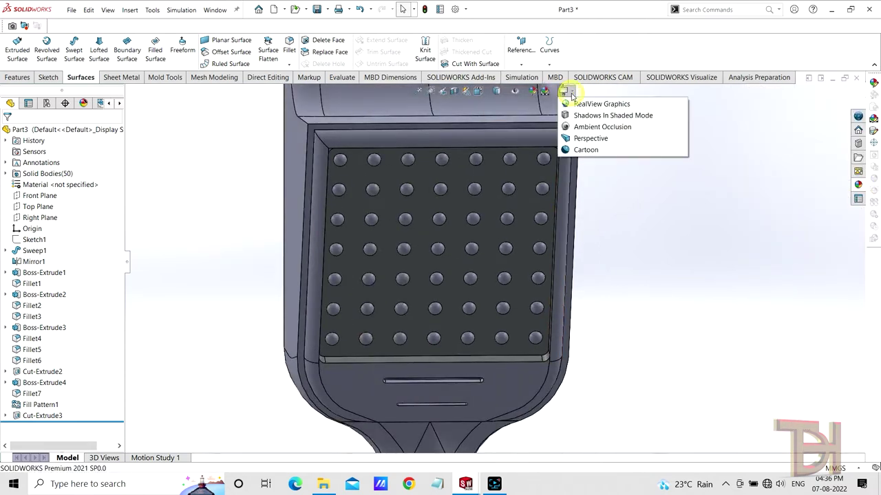
left_click(577, 104)
left_click(577, 103)
mouse_move(448, 252)
middle_mouse_down()
mouse_move(533, 263)
mouse_move(474, 272)
mouse_move(507, 280)
middle_mouse_up()
scroll(507, 262, "down", 3)
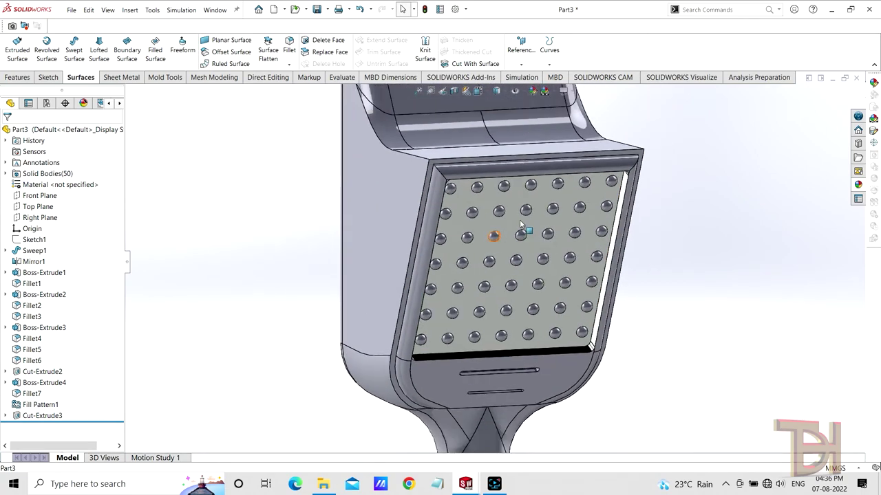
middle_click_drag(522, 232, 446, 234)
key("ctrl+1")
left_click(858, 185)
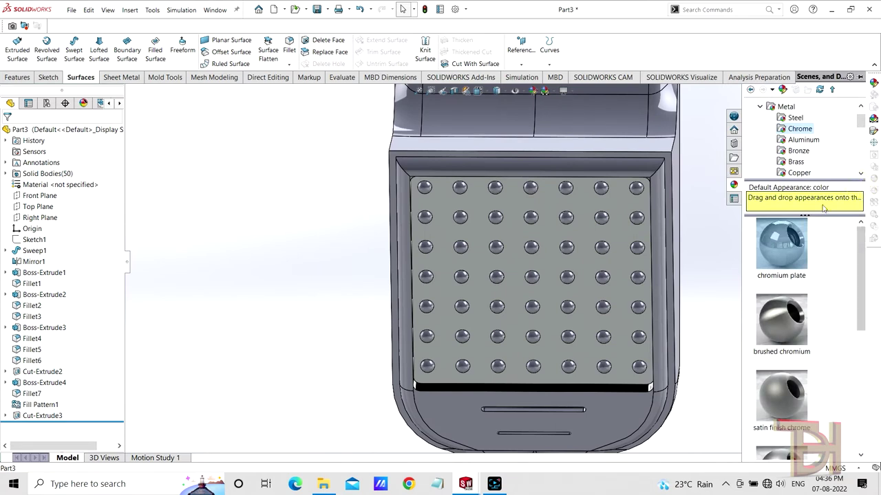
scroll(812, 147, "down", 5)
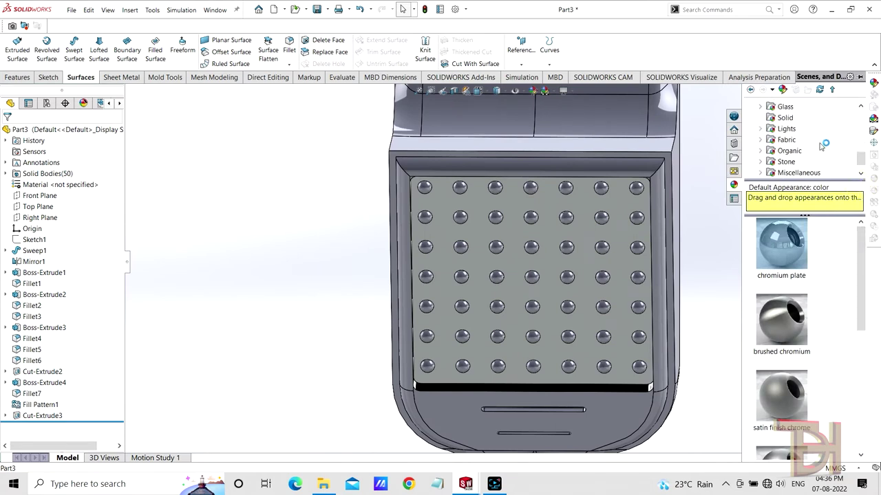
left_click(782, 140)
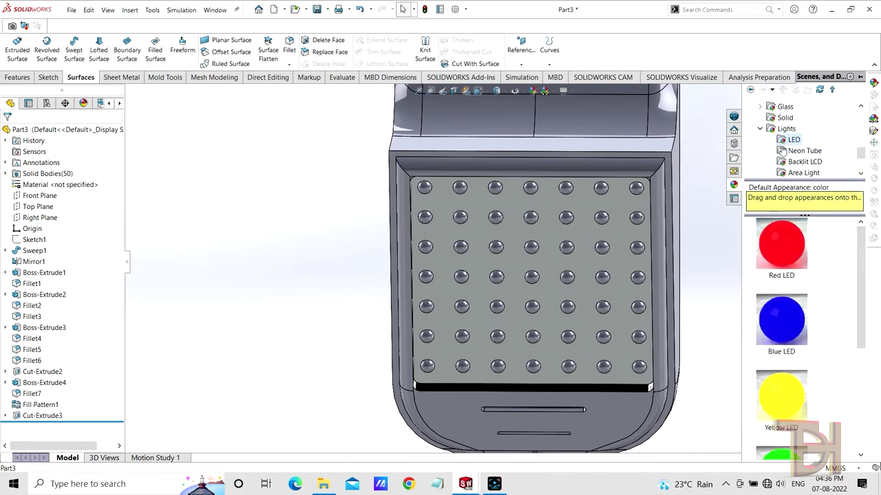
scroll(790, 266, "down", 3)
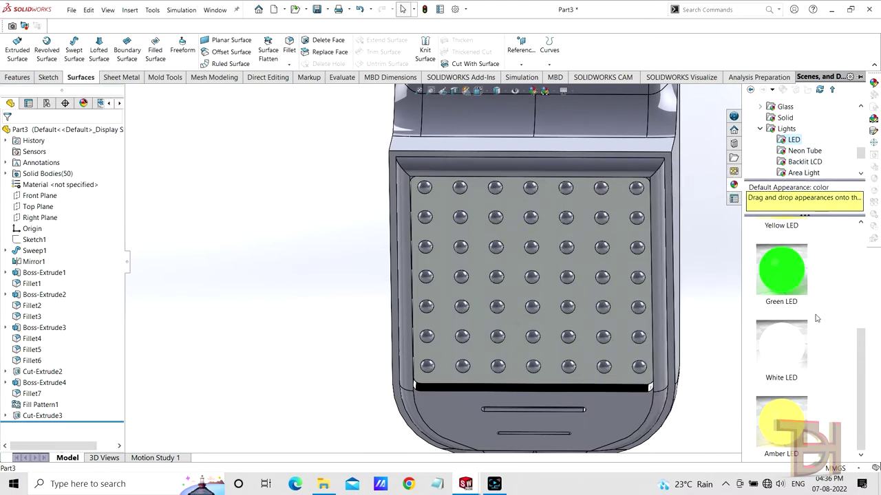
scroll(788, 347, "up", 3)
scroll(782, 323, "down", 3)
left_click_drag(782, 353, 611, 282)
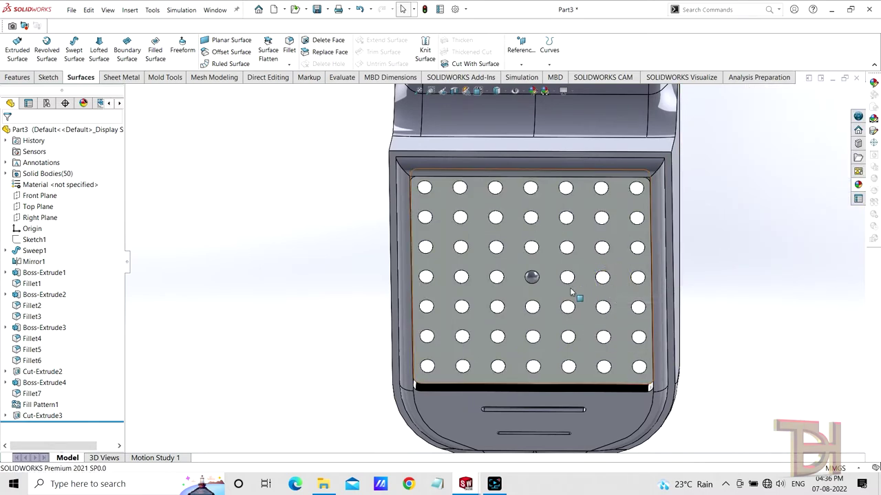
left_click(856, 185)
left_click_drag(783, 354, 533, 279)
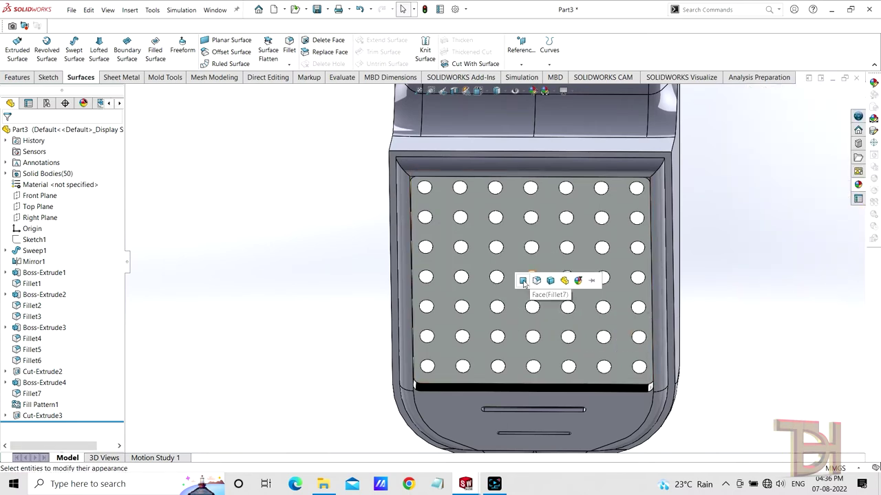
middle_click_drag(700, 286, 709, 277)
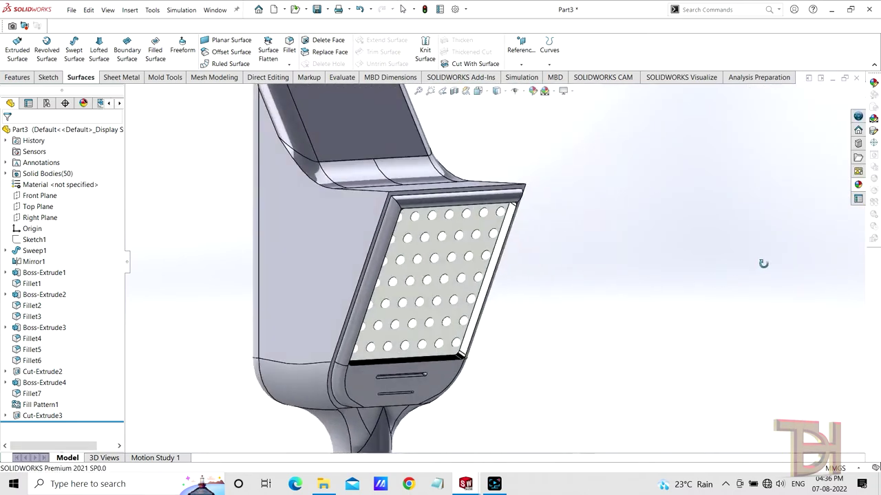
middle_click_drag(531, 255, 507, 241)
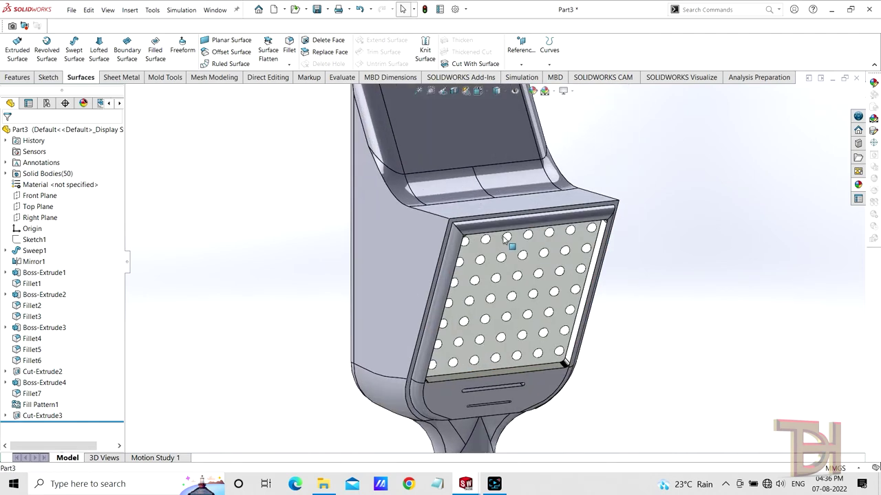
scroll(510, 282, "down", 2)
scroll(511, 282, "up", 3)
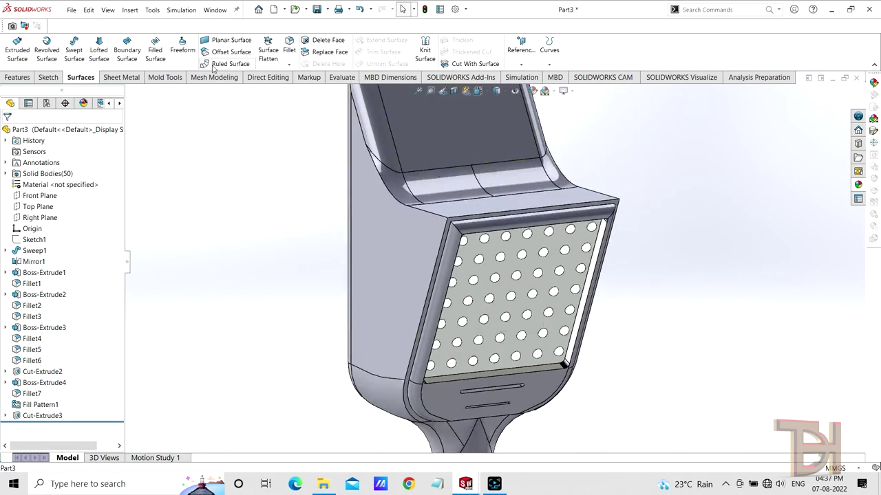
Step: Start a Filled Surface and add the panel's right, bottom, top and corner edges as boundary
left_click(155, 50)
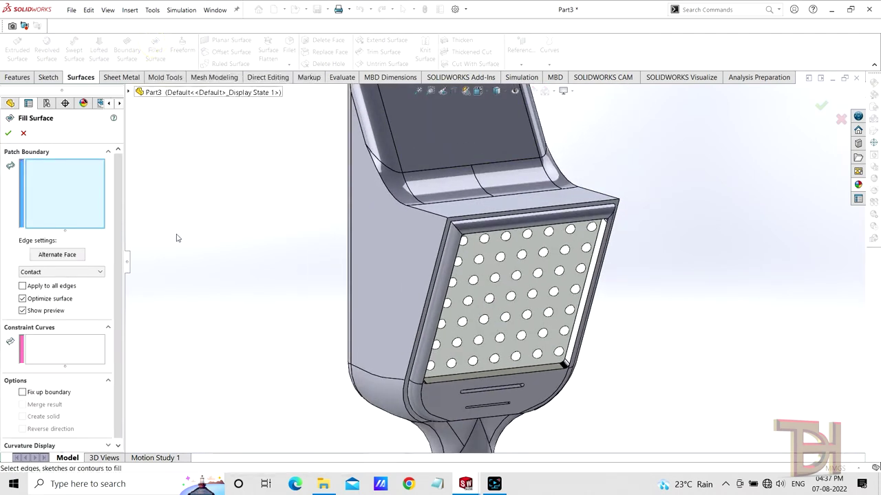
left_click(589, 296)
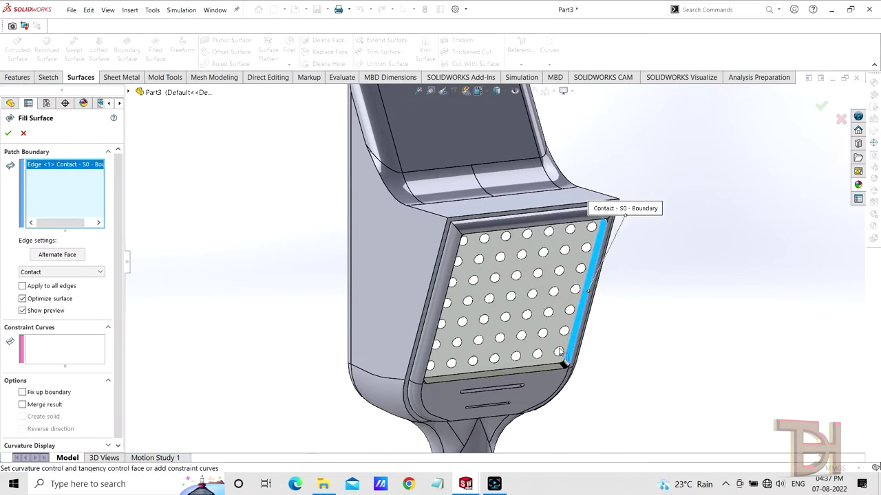
scroll(561, 352, "down", 3)
left_click(533, 368)
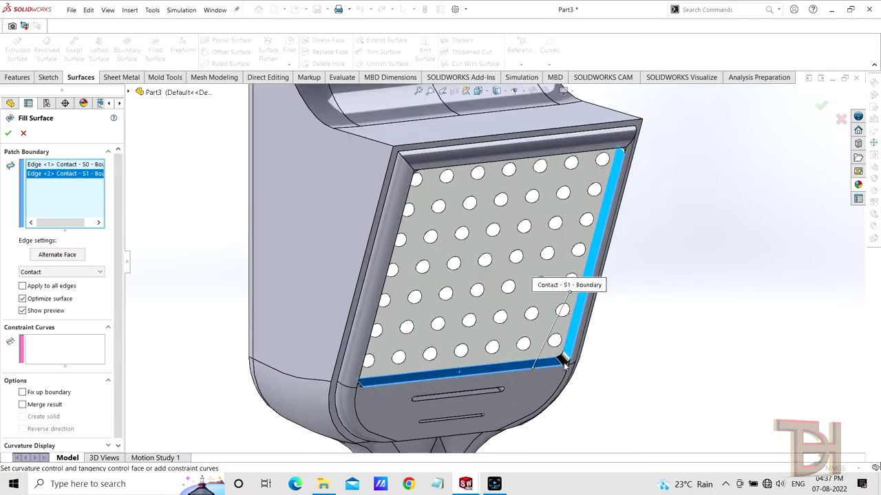
scroll(563, 365, "down", 2)
left_click(548, 339)
scroll(546, 330, "up", 3)
mouse_move(546, 330)
middle_mouse_down()
mouse_move(539, 237)
mouse_move(483, 165)
mouse_move(459, 187)
mouse_move(395, 215)
mouse_move(481, 363)
middle_mouse_up()
scroll(459, 187, "down", 3)
left_click(451, 169)
left_click(383, 205)
left_click(393, 241)
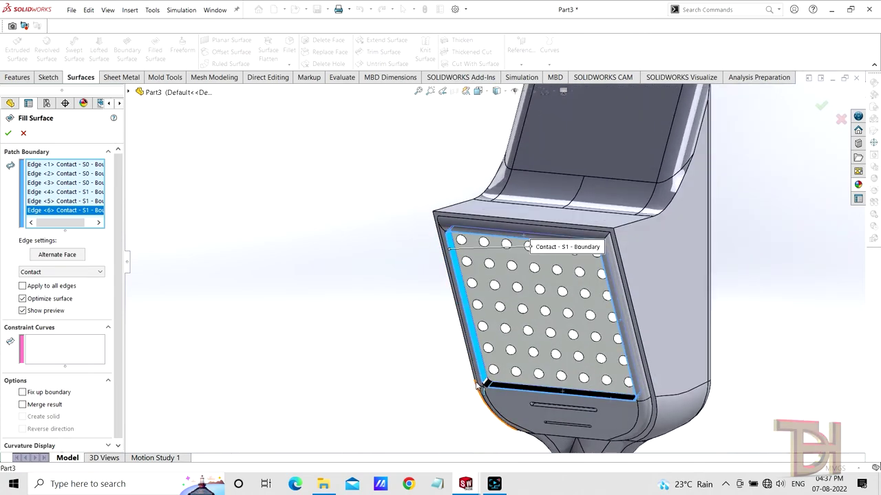
Step: Add the bottom and top-right corner edges, completing the eight-edge patch, and confirm it
scroll(481, 363, "down", 3)
left_click(468, 359)
scroll(475, 331, "up", 3)
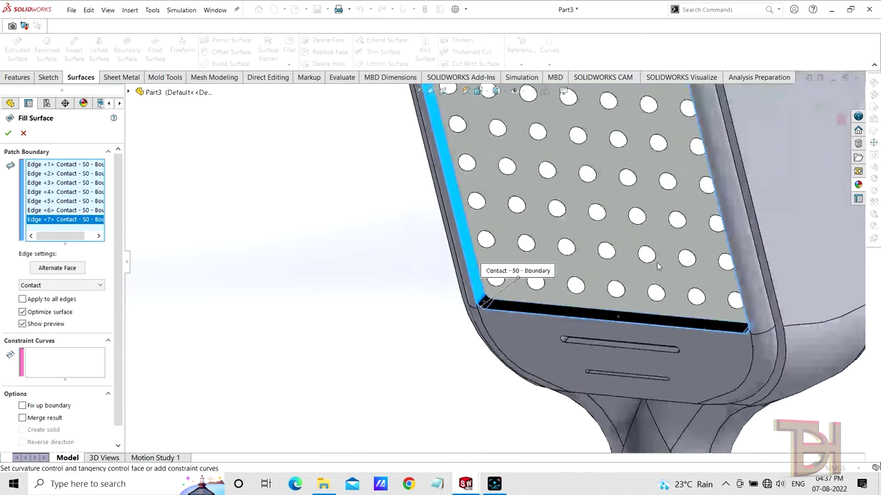
scroll(461, 275, "up", 3)
mouse_move(456, 255)
middle_mouse_down()
mouse_move(528, 256)
mouse_move(517, 261)
mouse_move(535, 230)
mouse_move(486, 297)
middle_mouse_up()
scroll(486, 297, "up", 2)
middle_click_drag(406, 361, 578, 237)
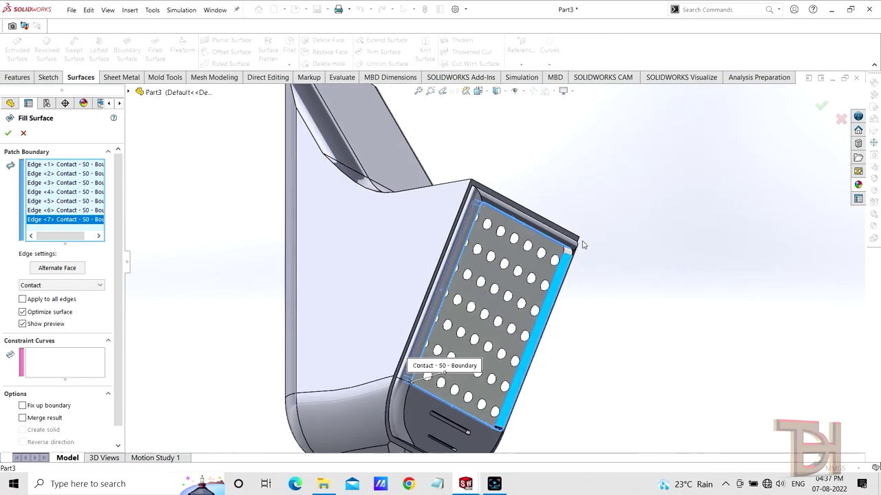
scroll(547, 282, "down", 3)
left_click(543, 273)
scroll(481, 314, "up", 3)
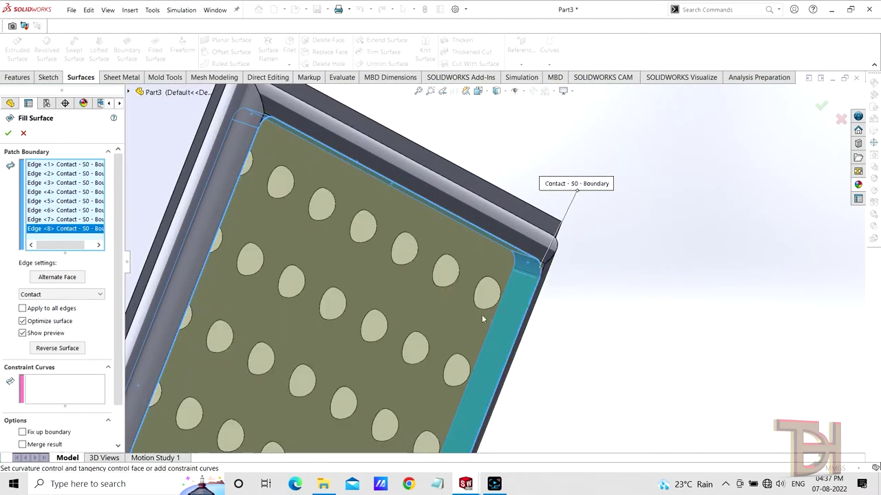
middle_click_drag(482, 314, 501, 329)
mouse_move(637, 308)
middle_mouse_down()
mouse_move(631, 297)
mouse_move(677, 304)
middle_mouse_up()
scroll(635, 301, "down", 5)
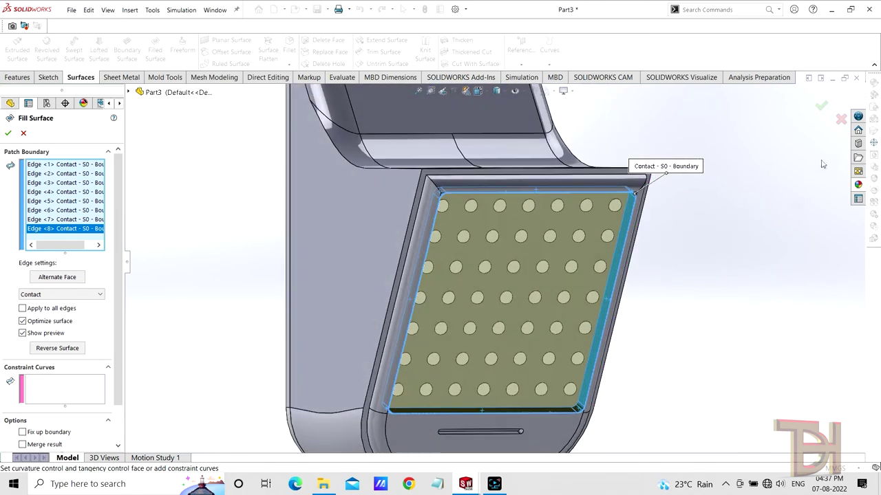
left_click(819, 107)
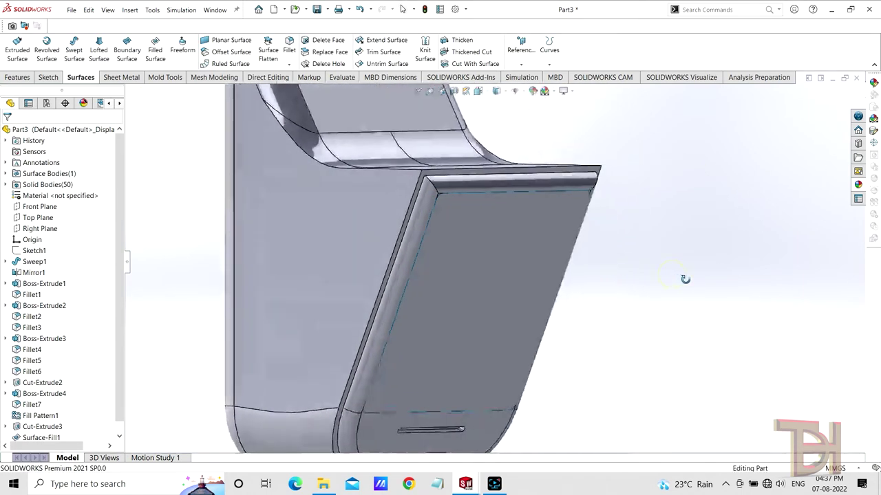
Step: Apply the clear glass appearance from Glass > Gloss to the front Surface-Fill1 patch
left_click(857, 184)
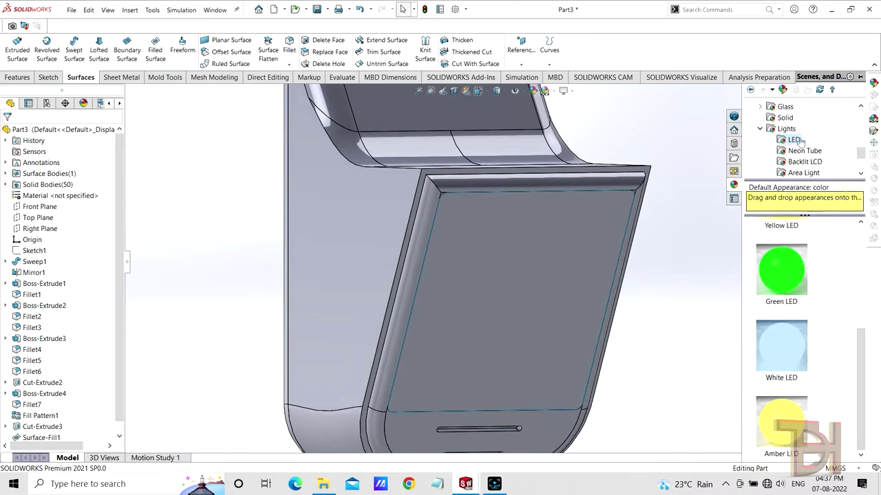
scroll(800, 141, "up", 5)
scroll(794, 150, "down", 2)
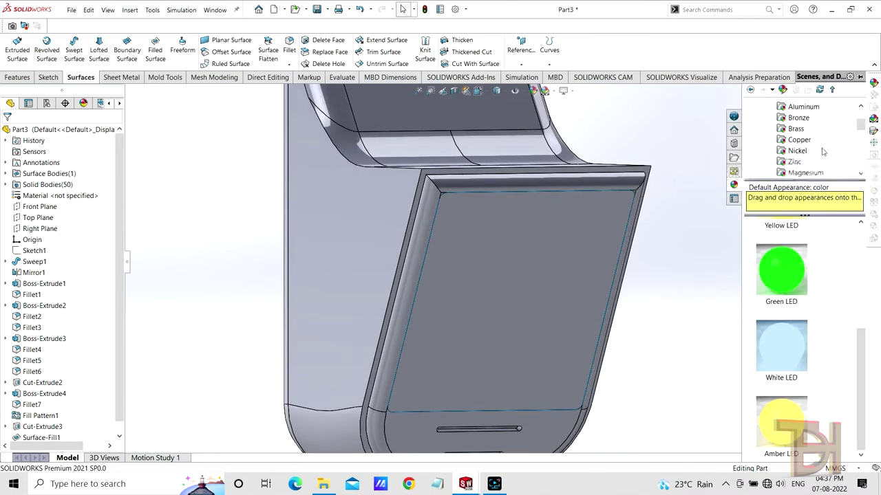
scroll(798, 134, "down", 2)
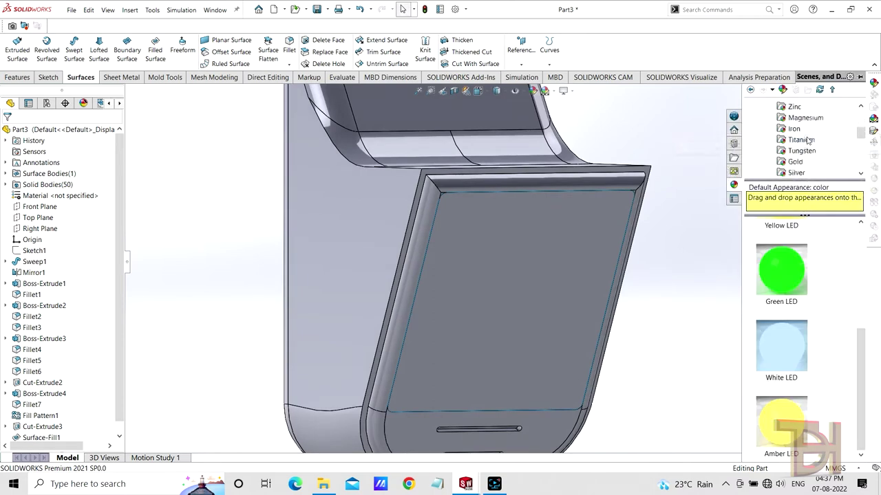
scroll(812, 161, "down", 2)
scroll(812, 154, "down", 2)
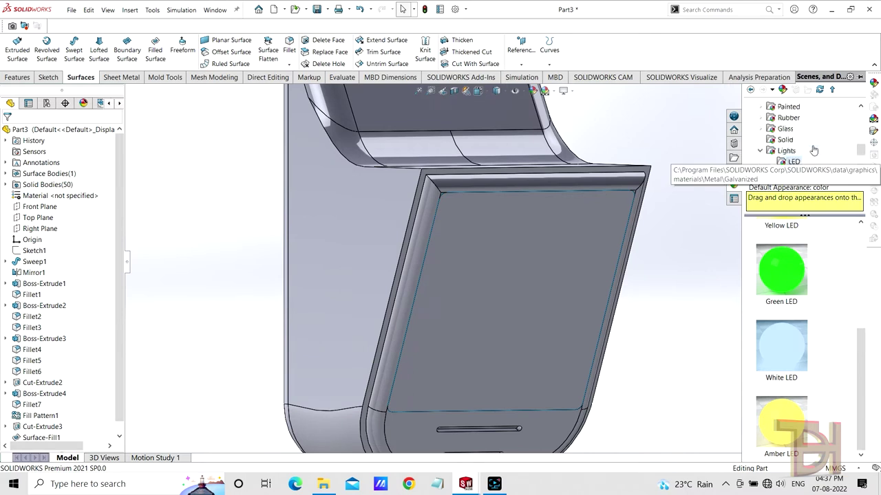
left_click(761, 129)
left_click(784, 130)
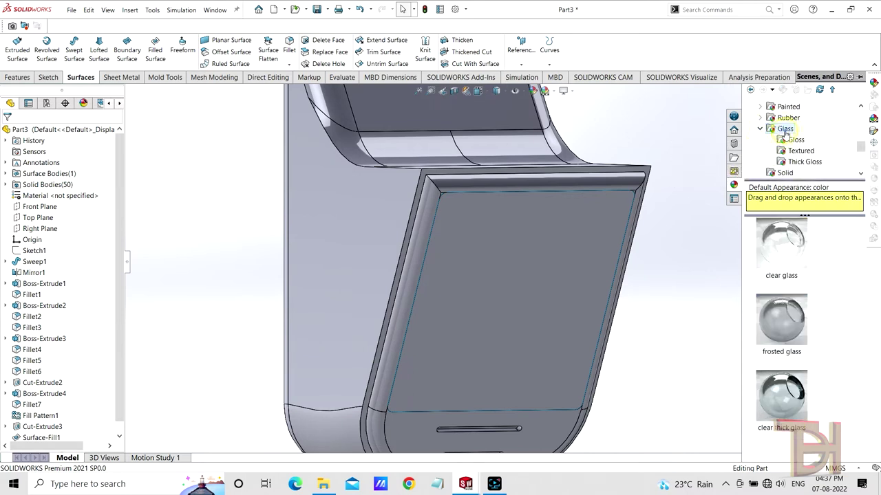
left_click_drag(787, 251, 519, 285)
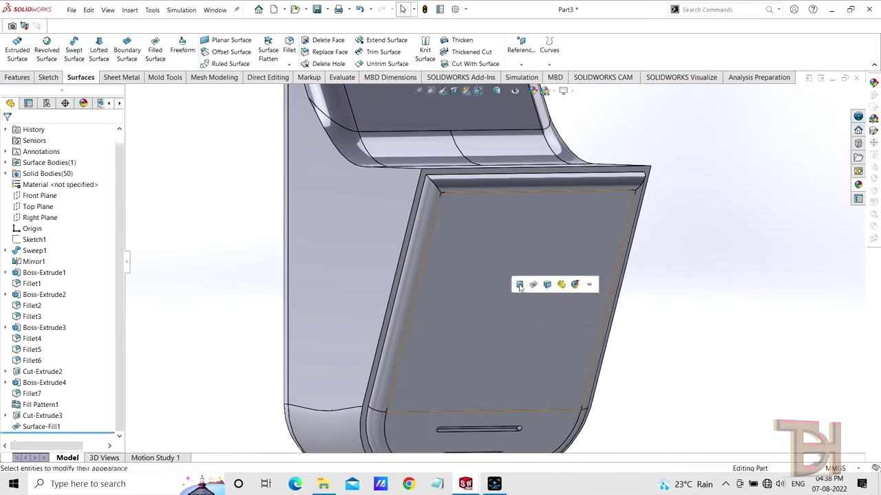
left_click(519, 284)
Step: Orbit and zoom to check the LED panel through the glass patch
mouse_move(519, 284)
middle_mouse_down()
mouse_move(548, 304)
mouse_move(590, 261)
mouse_move(651, 278)
middle_mouse_up()
scroll(495, 289, "up", 2)
scroll(495, 286, "up", 3)
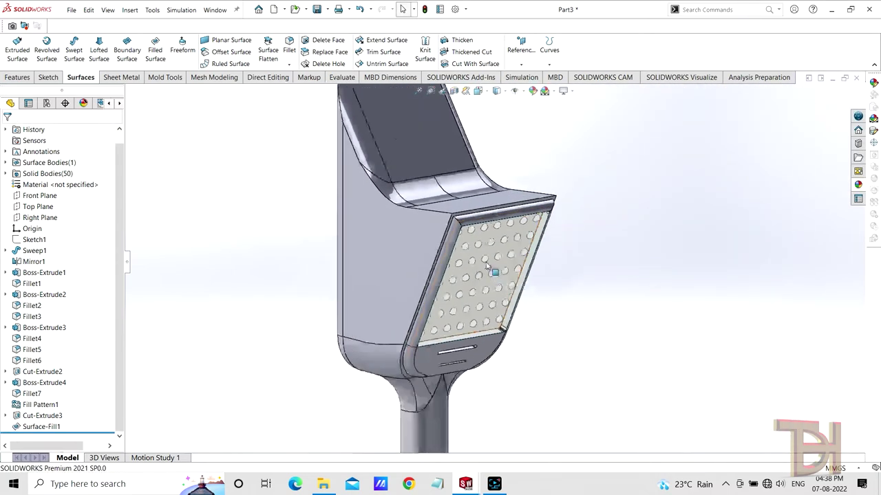
scroll(499, 282, "up", 3)
scroll(498, 275, "up", 3)
scroll(502, 360, "down", 1)
scroll(497, 334, "up", 2)
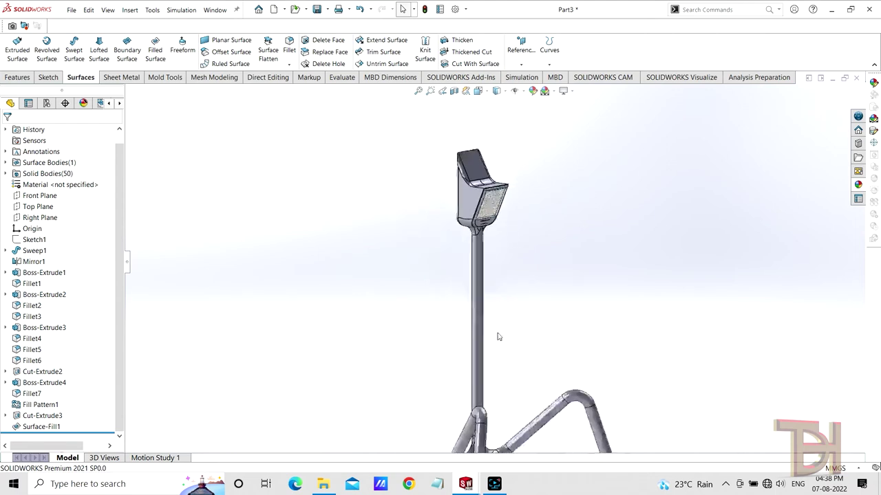
scroll(505, 322, "down", 2)
Step: Browse the appearance library past Glass down to the rubber appearances
left_click(858, 186)
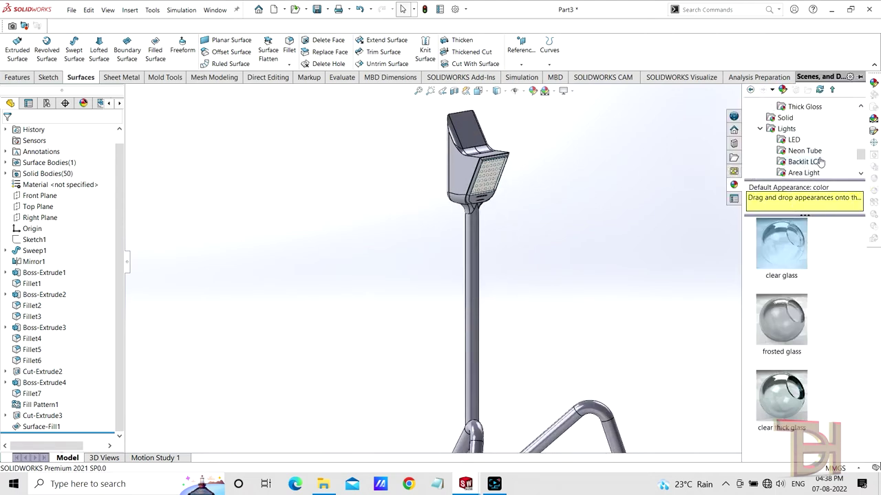
scroll(826, 151, "up", 2)
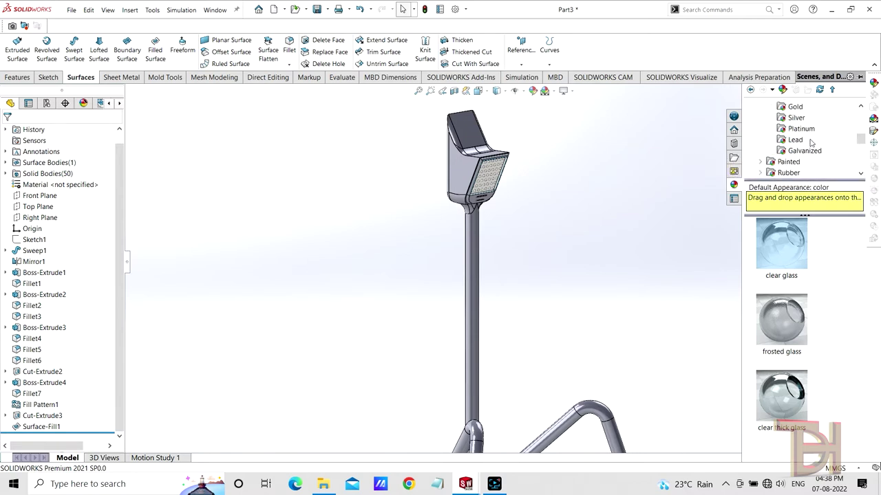
scroll(812, 142, "down", 2)
left_click(786, 127)
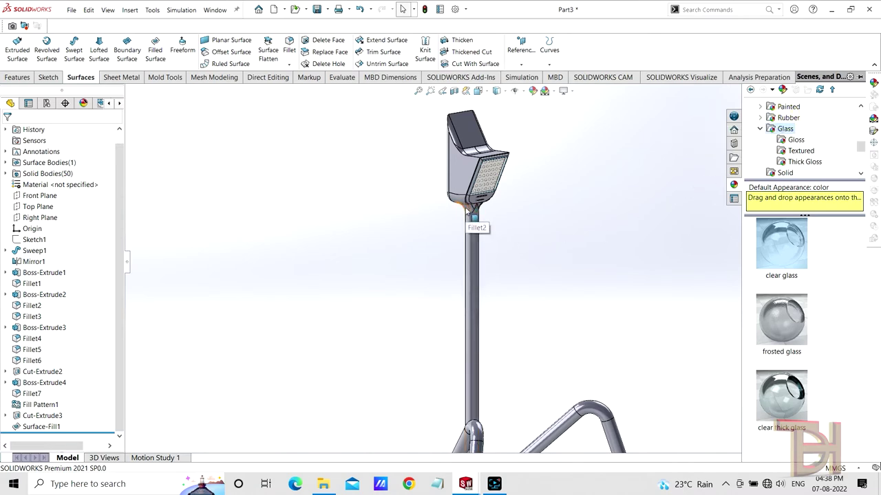
scroll(467, 210, "down", 2)
scroll(467, 210, "down", 2)
scroll(467, 211, "down", 2)
scroll(671, 271, "down", 2)
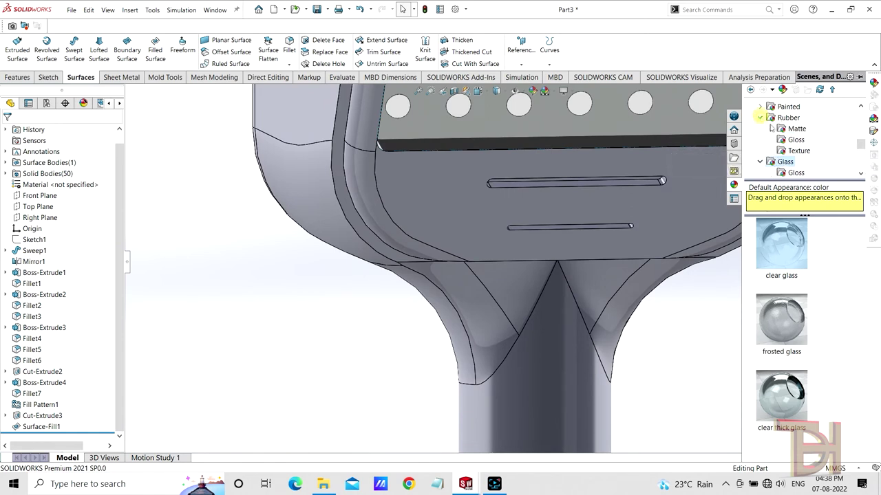
left_click(793, 130)
Step: Apply a glossy rubber appearance to the whole Fillet2 lamp neck feature
left_click(788, 139)
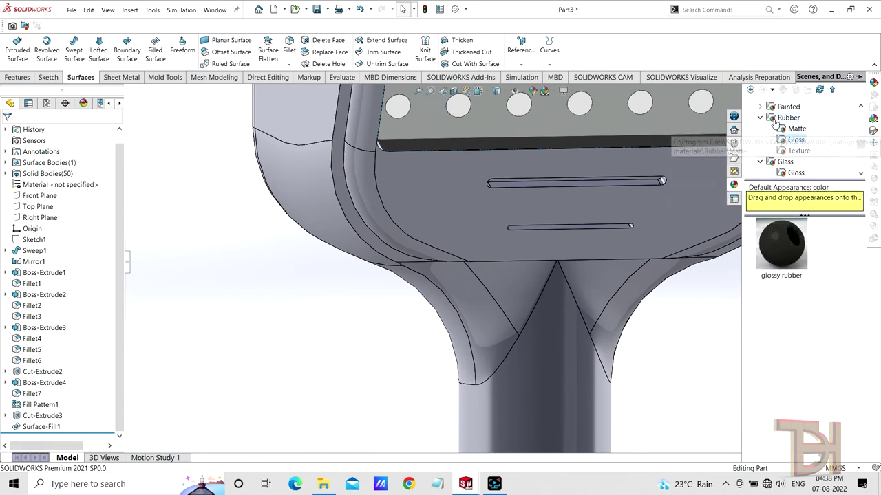
left_click(786, 135)
left_click(783, 141)
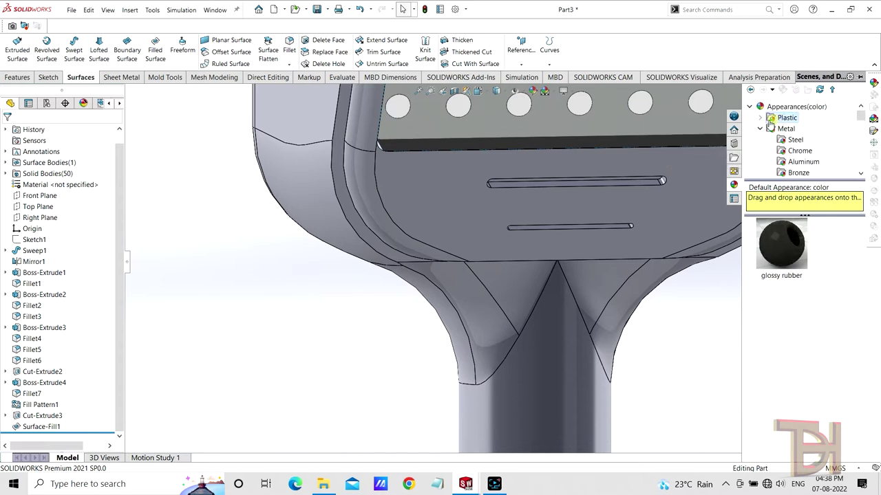
scroll(786, 313, "down", 3)
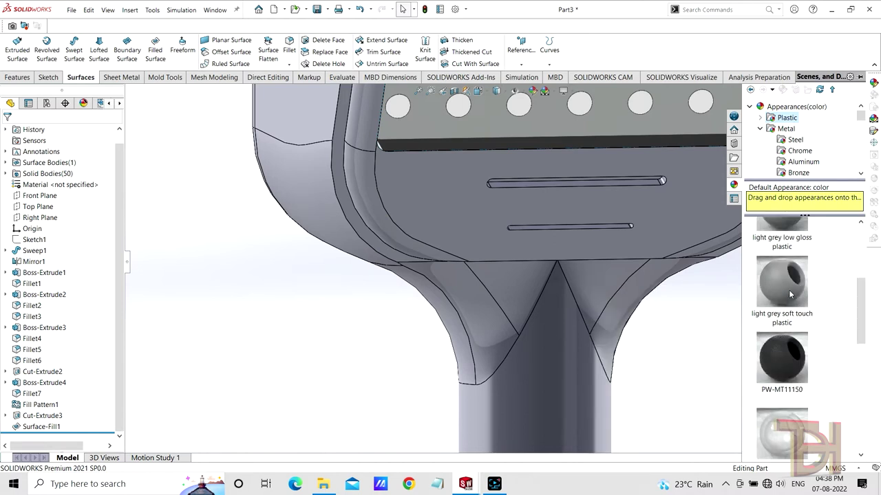
mouse_move(781, 282)
left_click_drag(793, 302, 610, 284)
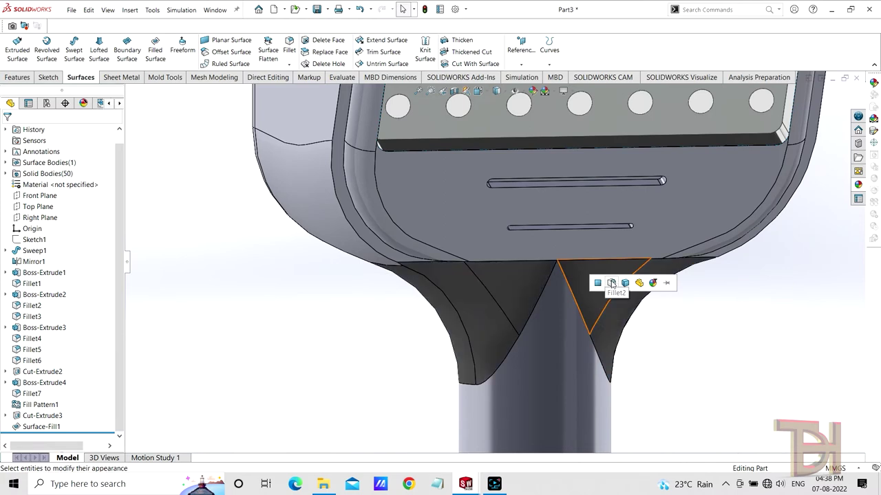
left_click(611, 283)
mouse_move(615, 305)
middle_mouse_down()
mouse_move(664, 291)
mouse_move(672, 264)
mouse_move(637, 291)
mouse_move(623, 265)
middle_mouse_up()
scroll(560, 223, "down", 2)
scroll(520, 256, "down", 2)
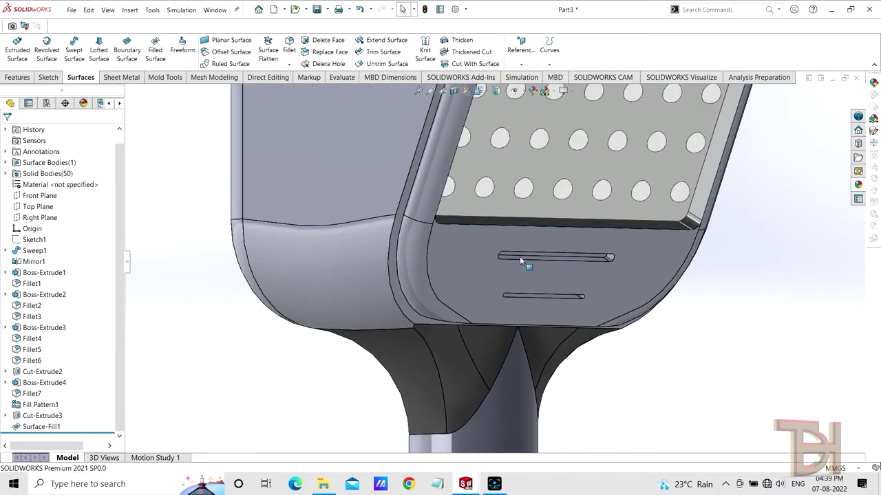
Step: Apply the PW-MT11150 appearance to the slotted face below the LED panel
left_click(859, 187)
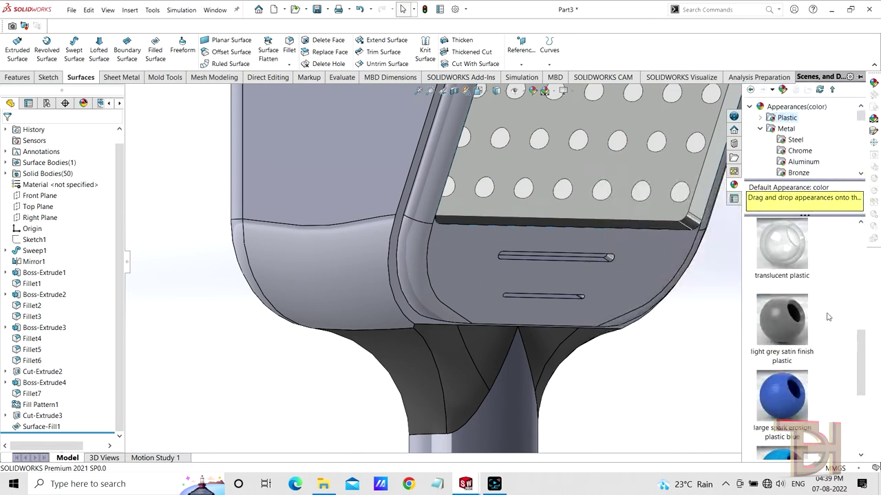
scroll(826, 342, "down", 2)
scroll(826, 338, "up", 3)
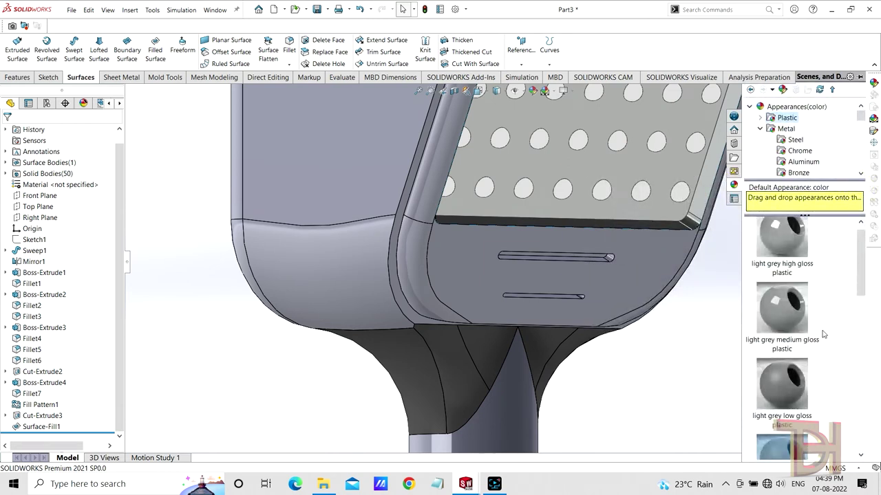
scroll(824, 334, "down", 1)
scroll(824, 334, "down", 2)
scroll(824, 334, "up", 2)
scroll(824, 334, "up", 3)
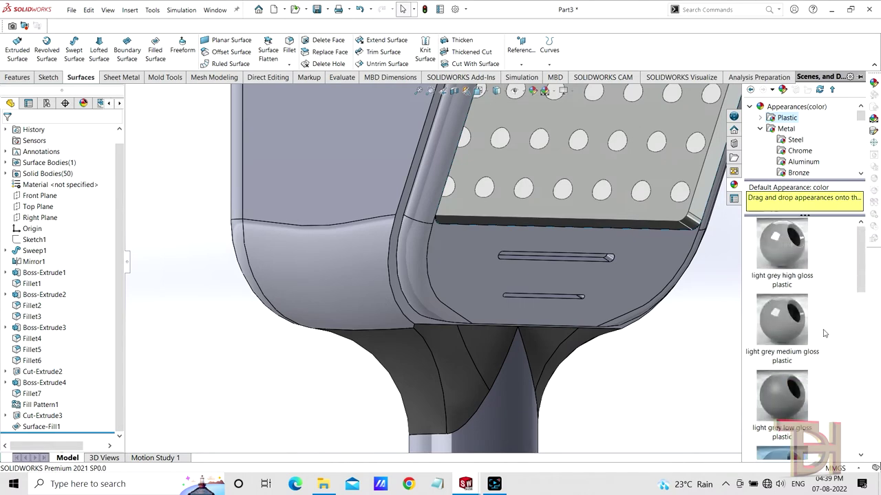
scroll(824, 334, "down", 1)
left_click_drag(793, 354, 610, 292)
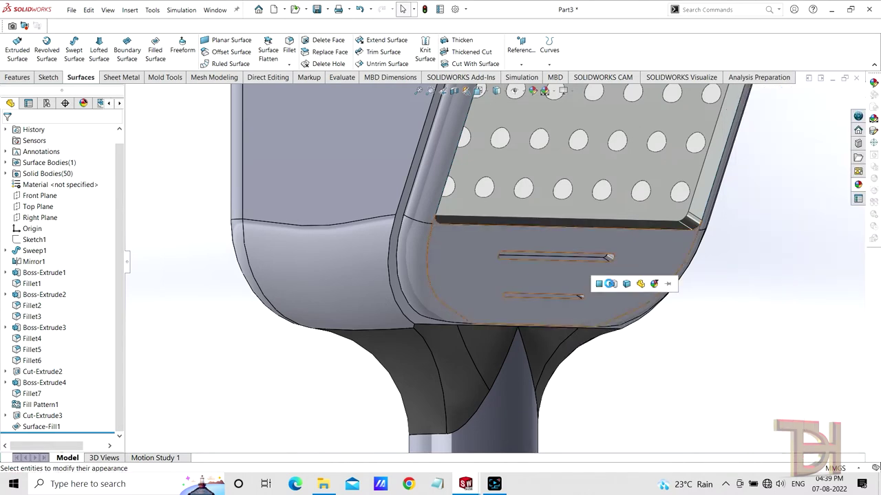
scroll(609, 292, "up", 3)
Step: Orbit and zoom around the lamp head to check the black slotted strip
mouse_move(667, 320)
middle_mouse_down()
mouse_move(681, 321)
mouse_move(668, 314)
middle_mouse_up()
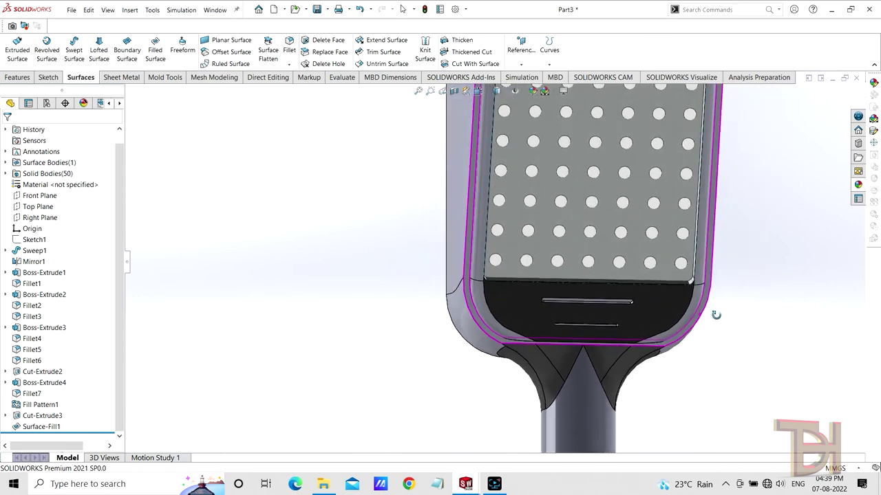
scroll(558, 284, "down", 3)
scroll(558, 285, "up", 2)
scroll(596, 269, "up", 3)
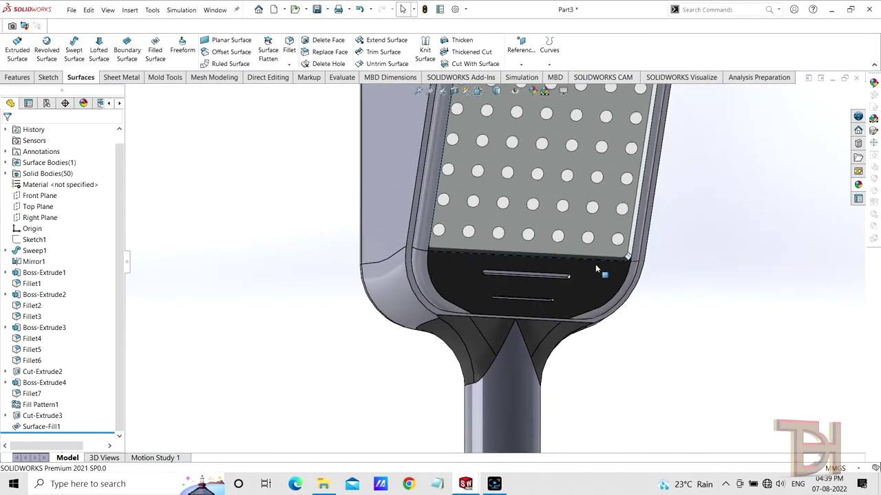
scroll(599, 269, "up", 2)
middle_click_drag(599, 269, 647, 300)
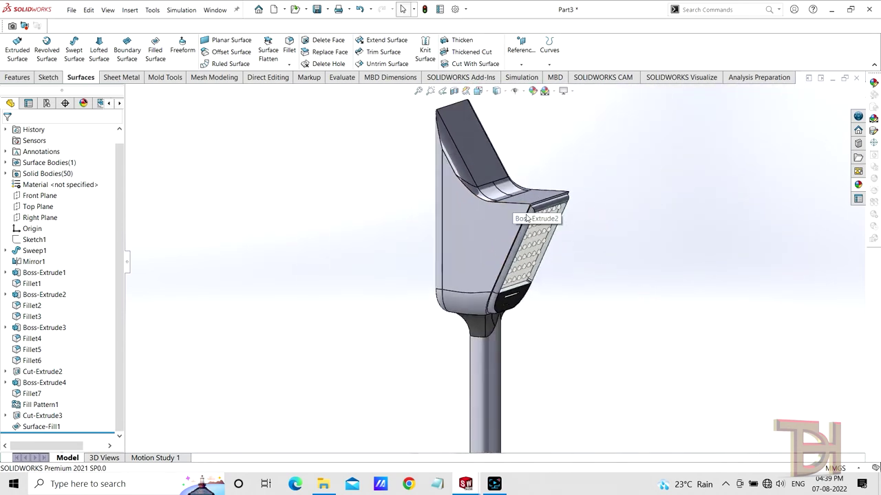
middle_click_drag(570, 250, 579, 254)
scroll(500, 222, "down", 2)
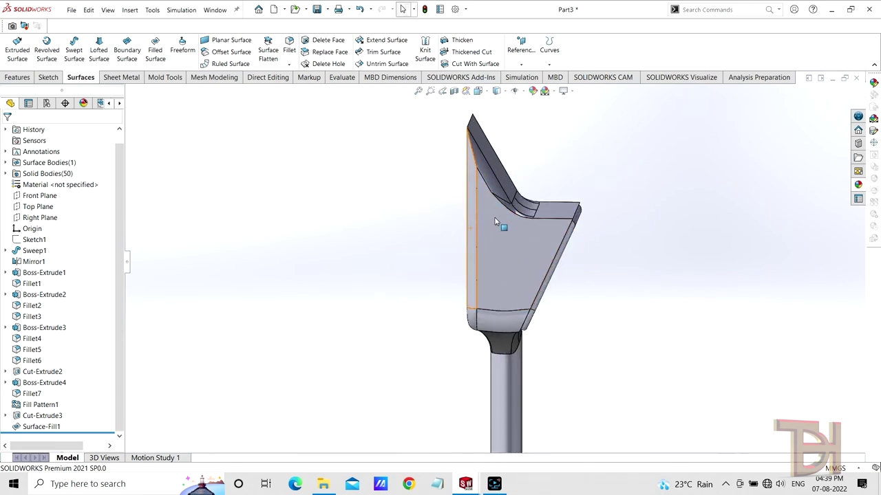
scroll(501, 221, "down", 2)
scroll(500, 217, "up", 2)
mouse_move(749, 216)
middle_mouse_down()
mouse_move(761, 232)
mouse_move(715, 256)
middle_mouse_up()
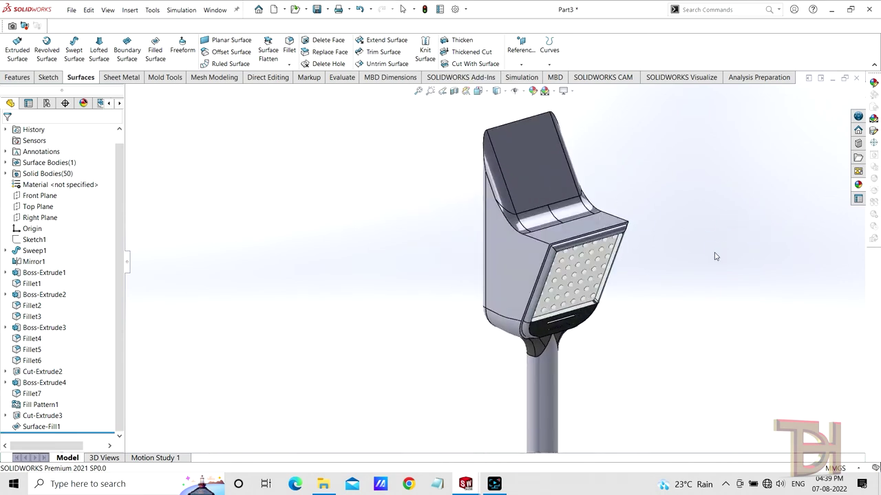
Step: Browse the appearance library to the Organic > Wood > Cherry finishes
left_click(858, 185)
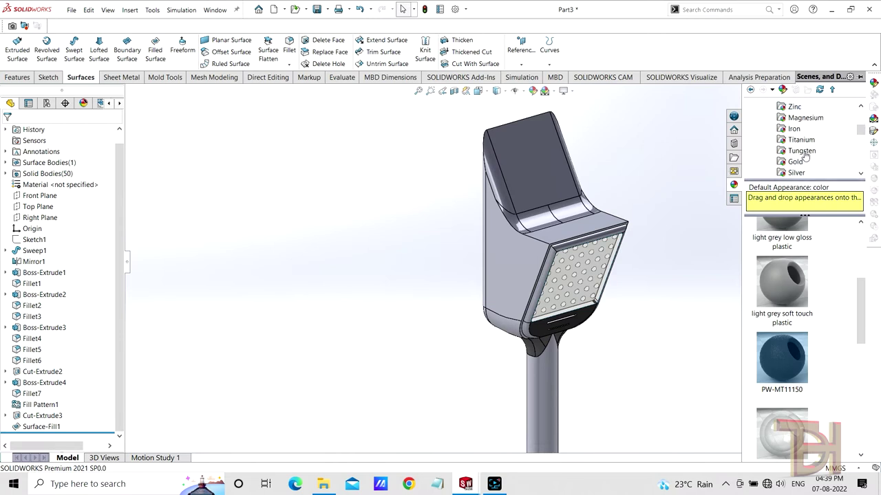
scroll(812, 157, "down", 2)
scroll(824, 160, "down", 2)
scroll(802, 143, "down", 1)
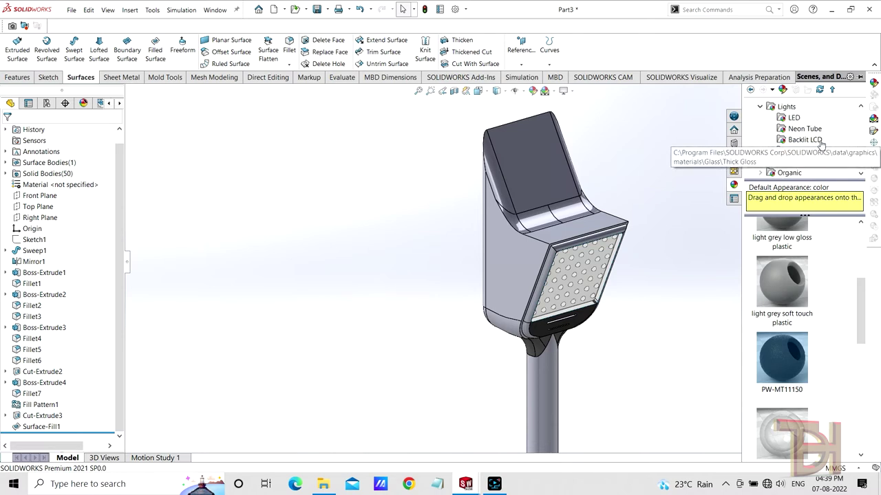
scroll(811, 147, "down", 1)
scroll(816, 151, "down", 1)
left_click(761, 129)
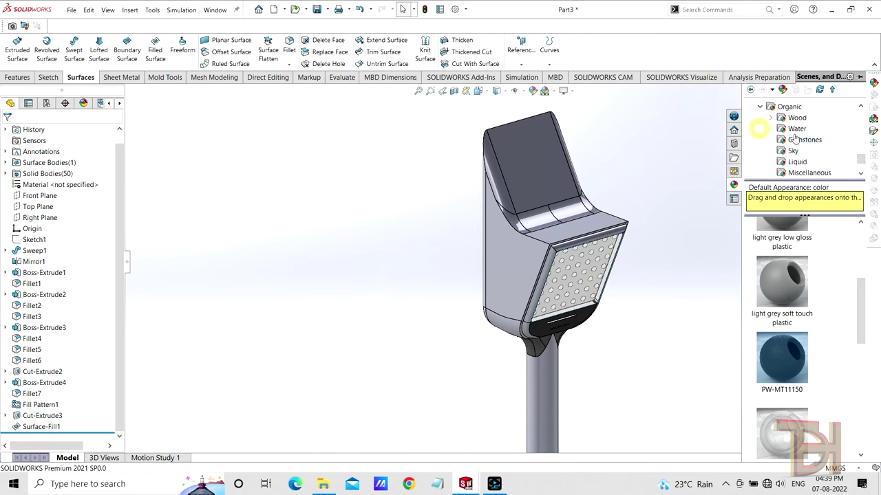
left_click(791, 118)
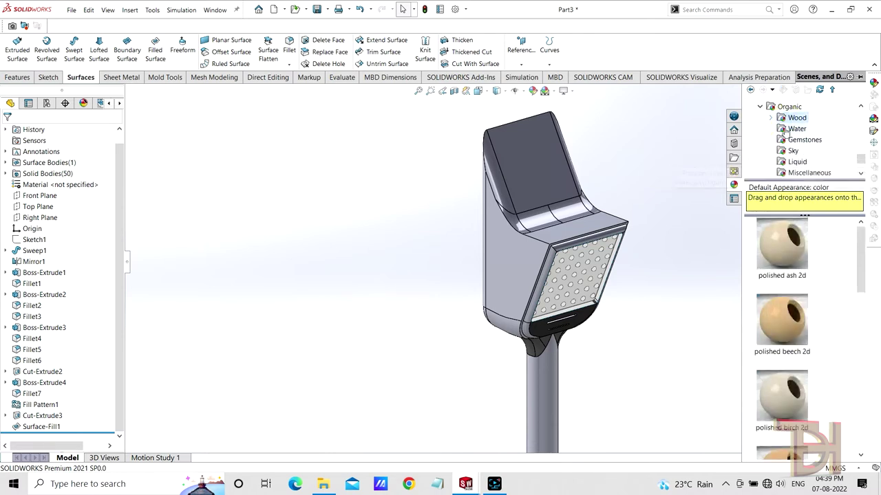
double_click(791, 118)
left_click(801, 129)
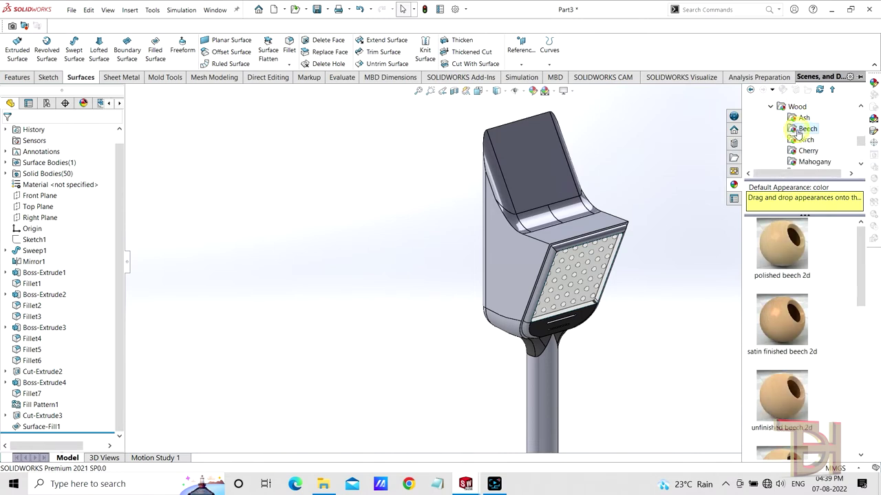
scroll(791, 310, "down", 3)
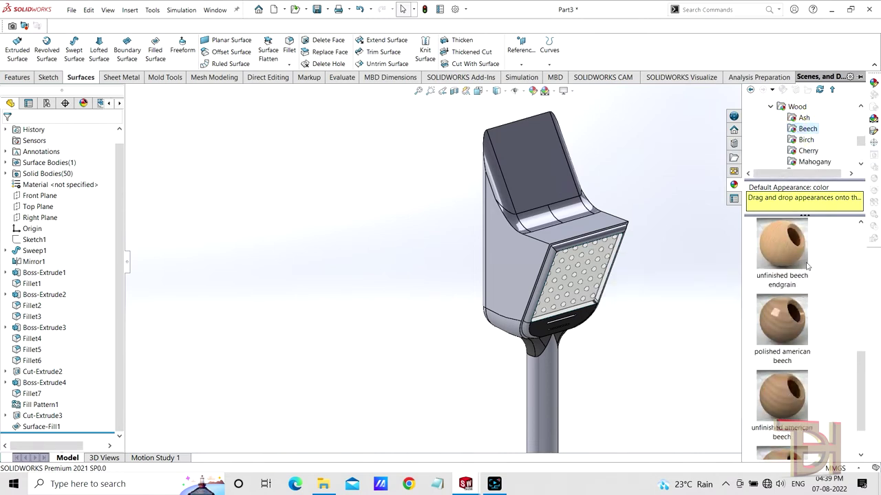
left_click(804, 141)
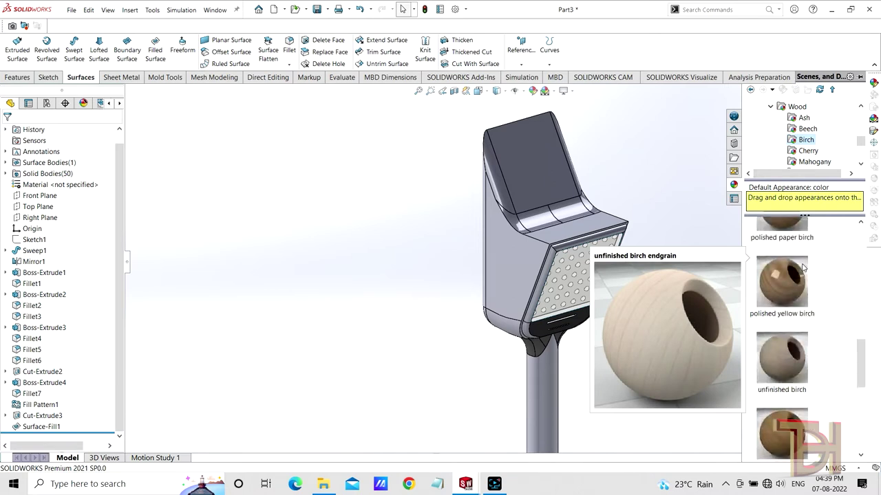
left_click(801, 151)
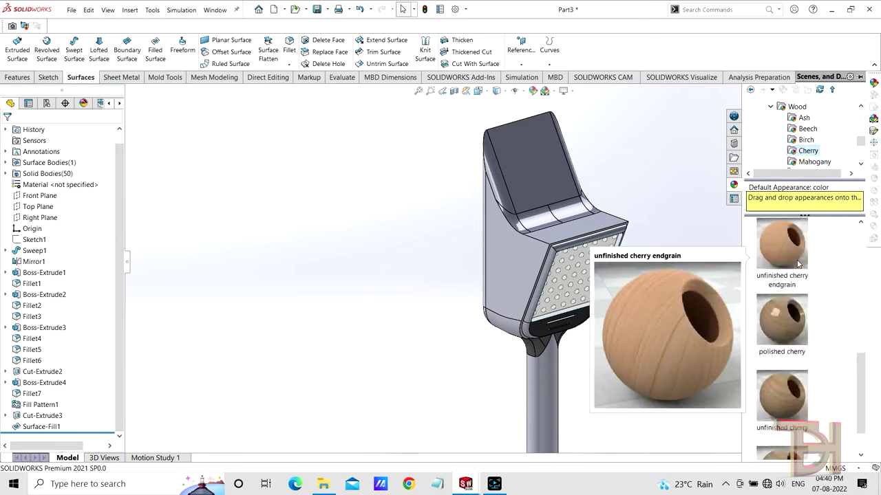
Step: Drop a cherry wood appearance on the pole and apply it to the whole part
left_click_drag(780, 358, 641, 359)
left_click_drag(540, 402, 541, 405)
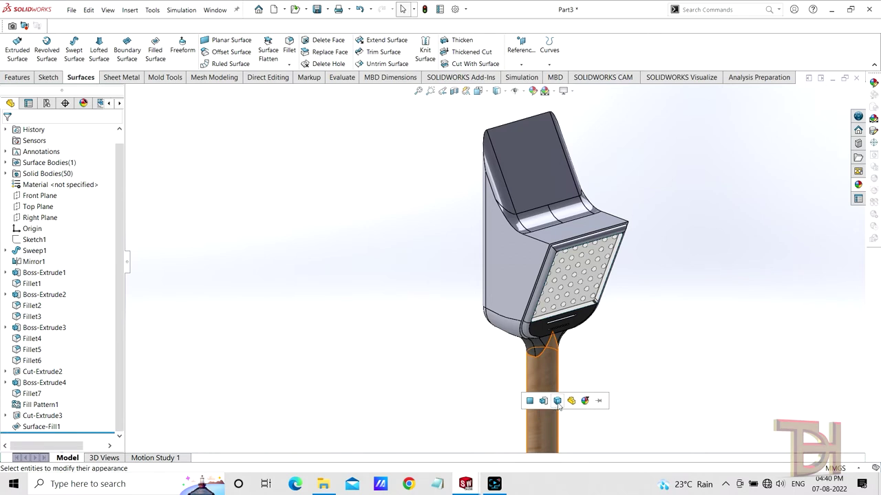
left_click(572, 401)
scroll(538, 397, "up", 5)
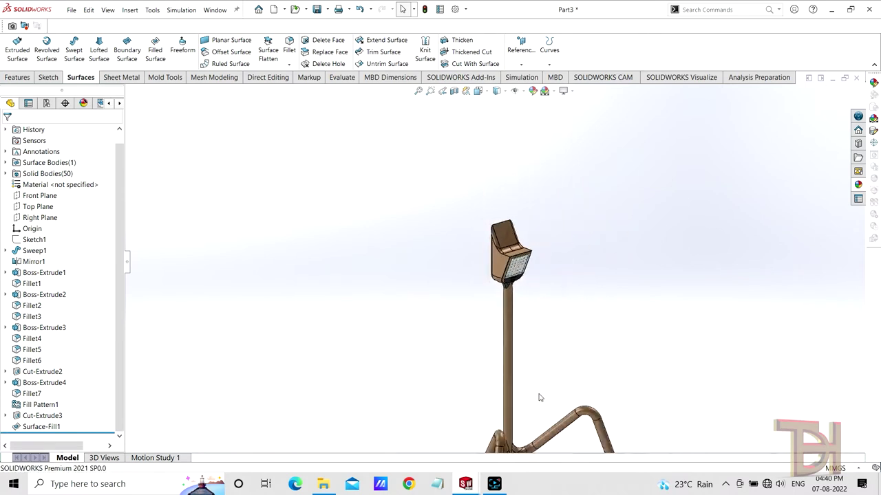
scroll(519, 386, "down", 2)
scroll(485, 265, "down", 4)
scroll(485, 265, "up", 3)
scroll(496, 269, "down", 3)
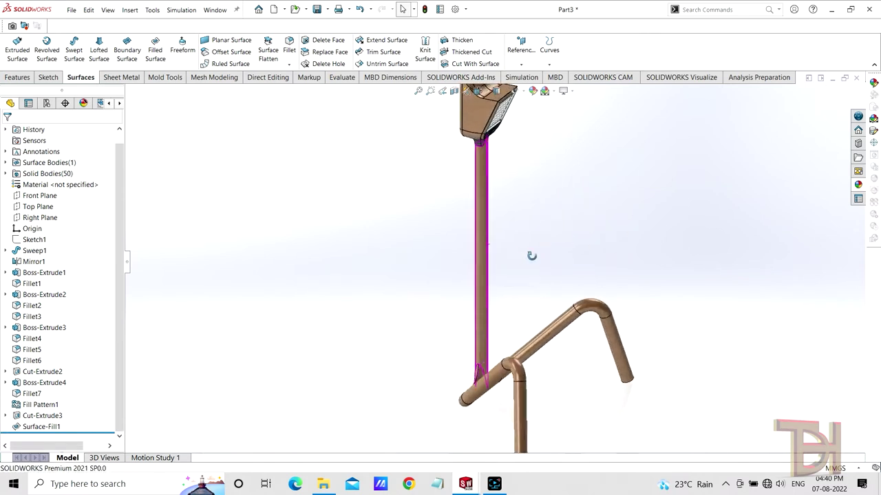
scroll(531, 255, "up", 2)
Step: Orbit around the pole and select it to list its appearance levels
mouse_move(488, 252)
middle_mouse_down()
mouse_move(504, 262)
mouse_move(489, 249)
mouse_move(509, 287)
middle_mouse_up()
scroll(487, 247, "down", 2)
scroll(505, 251, "up", 2)
left_click(465, 280)
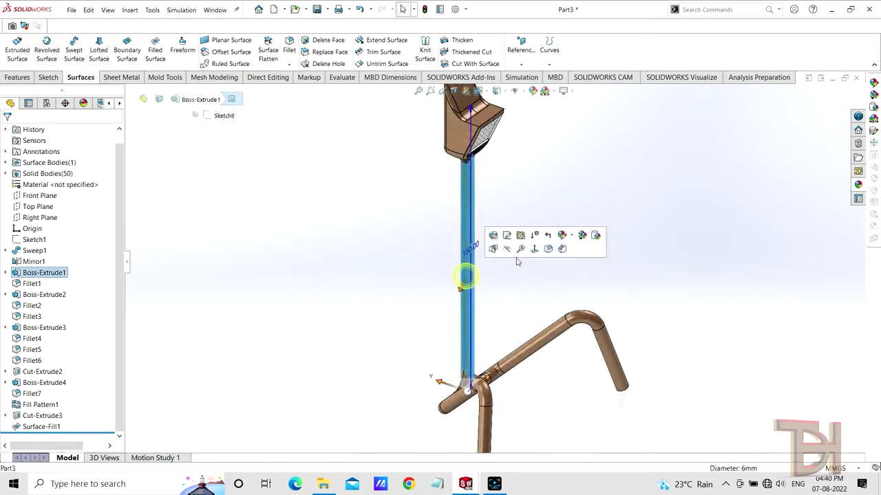
left_click(562, 236)
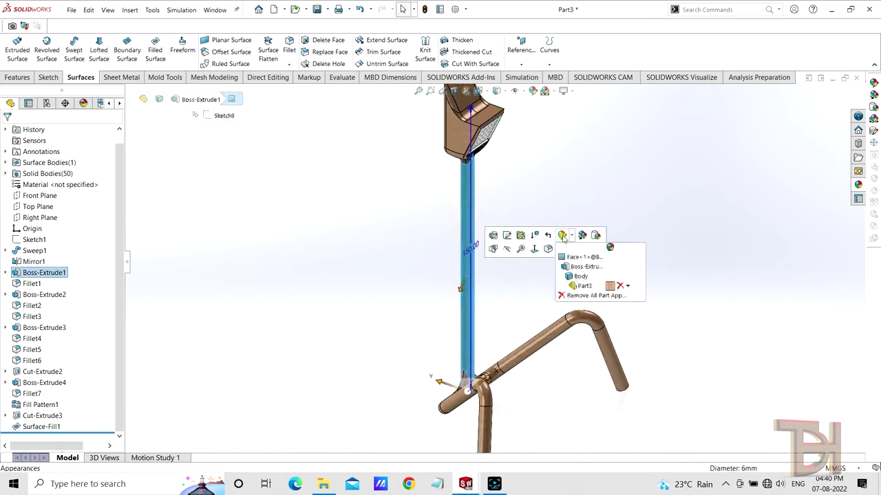
Step: Change the whole part's appearance to satin finished cherry endgrain
left_click(580, 277)
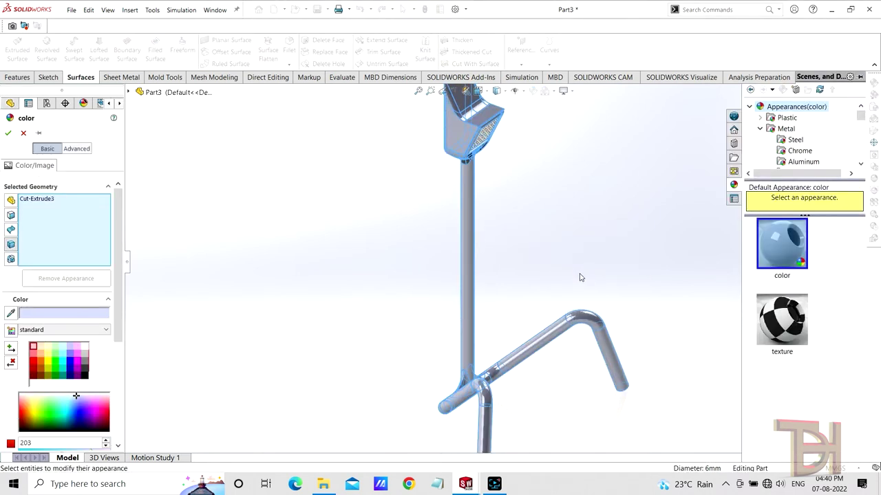
middle_click_drag(576, 254, 512, 252)
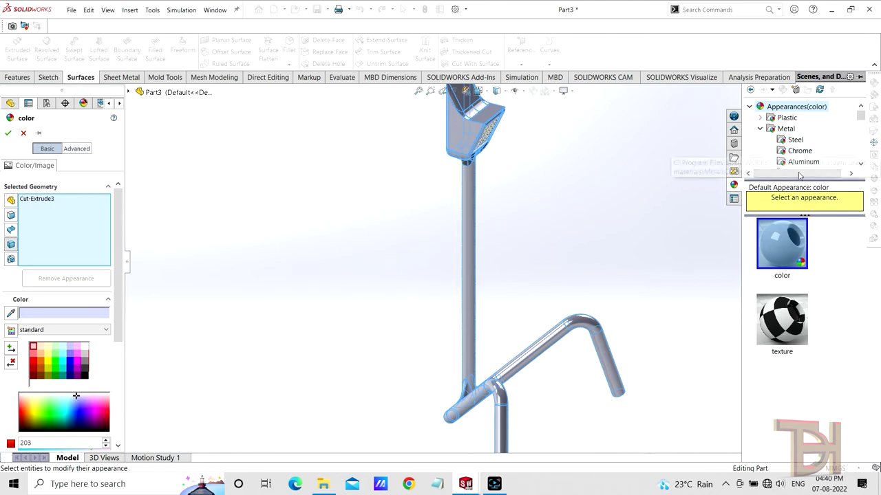
scroll(800, 150, "down", 5)
scroll(798, 143, "down", 5)
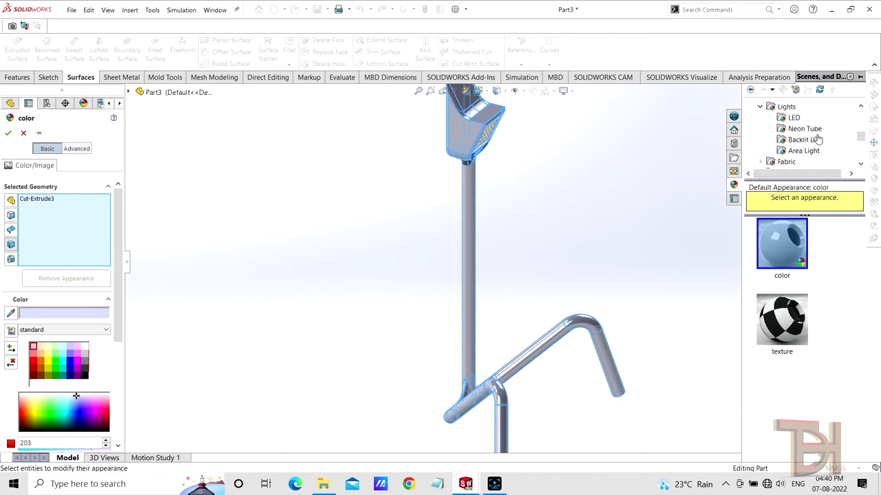
scroll(810, 141, "down", 5)
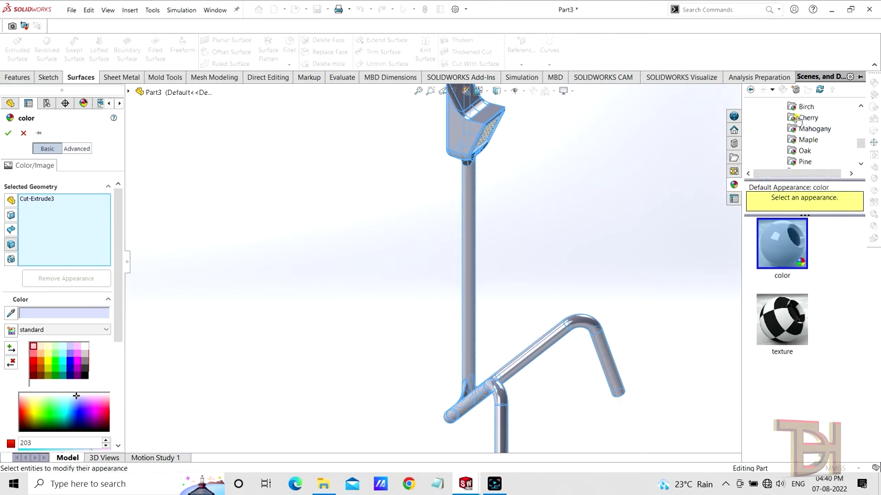
left_click(802, 118)
scroll(800, 344, "down", 3)
left_click(782, 365)
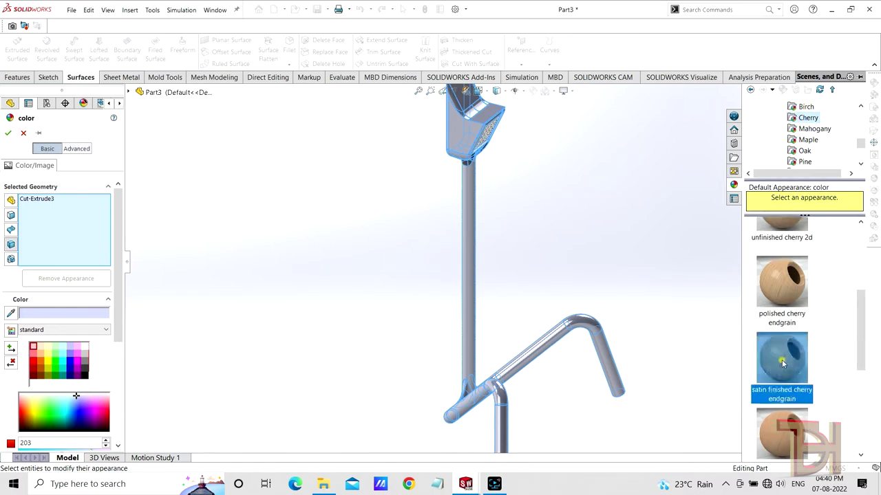
Step: Enlarge the wood texture's mapping area and confirm the appearance
scroll(602, 196, "down", 2)
scroll(574, 207, "down", 4)
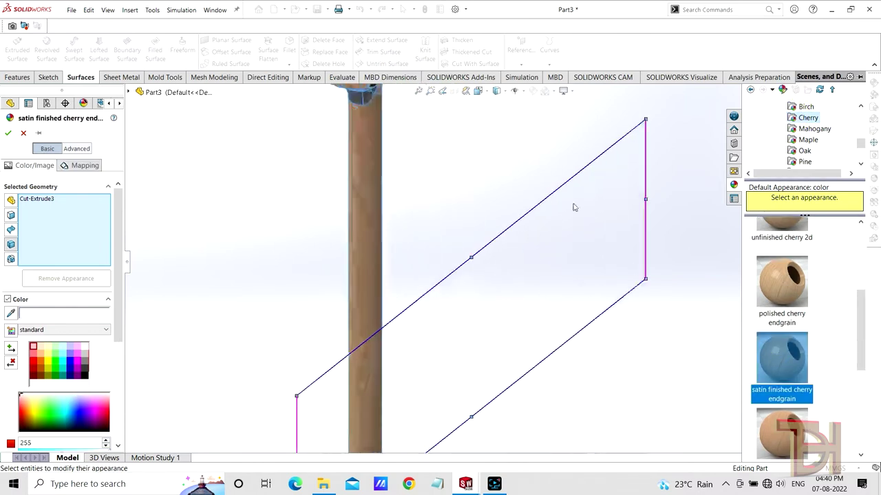
scroll(620, 144, "up", 1)
scroll(584, 179, "up", 1)
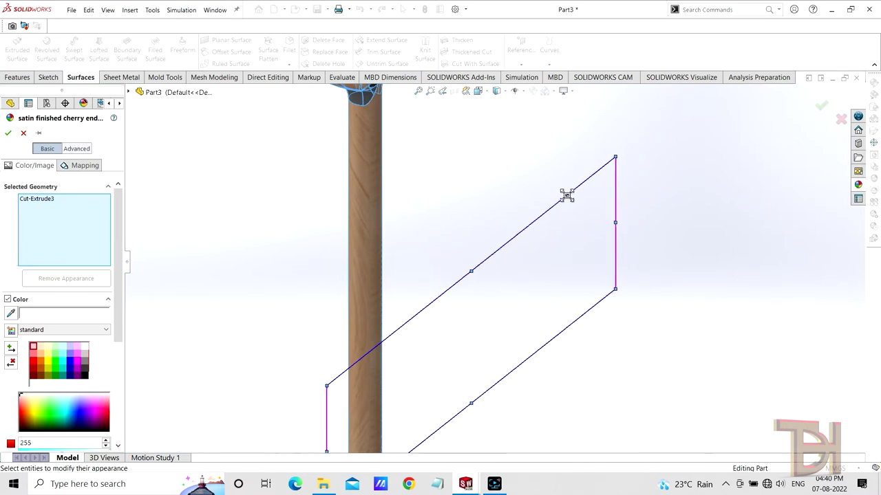
scroll(523, 247, "up", 3)
scroll(458, 309, "up", 2)
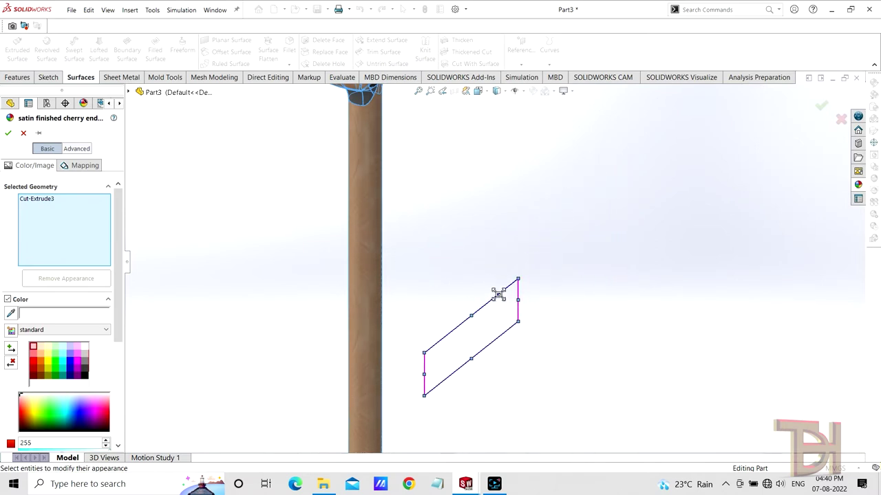
scroll(502, 293, "up", 1)
scroll(487, 302, "down", 1)
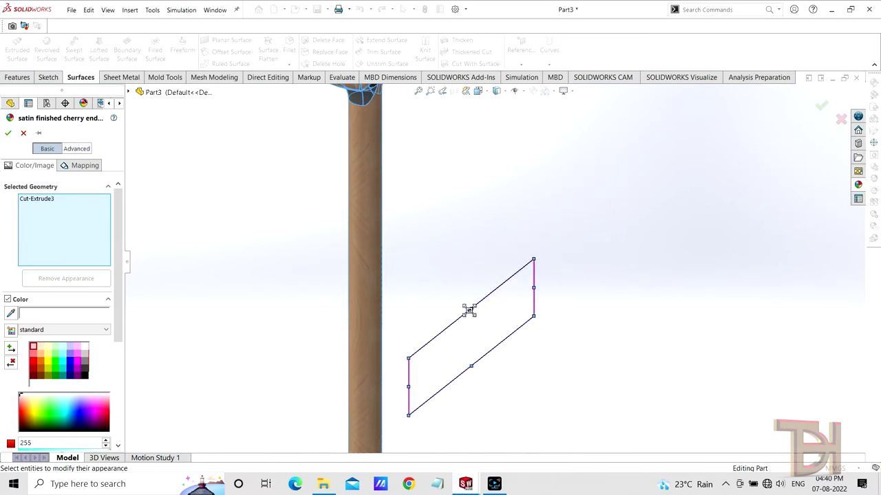
scroll(468, 310, "up", 3)
scroll(544, 295, "up", 2)
scroll(507, 389, "down", 3)
scroll(496, 381, "down", 1)
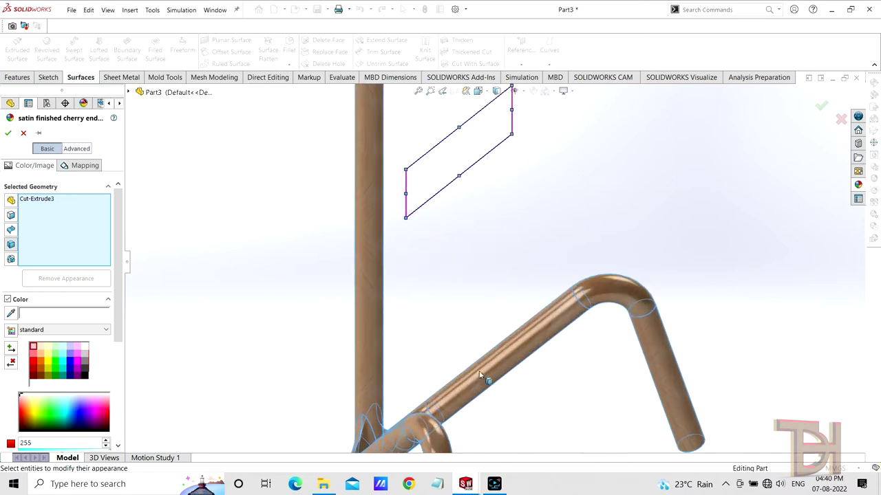
scroll(489, 354, "up", 2)
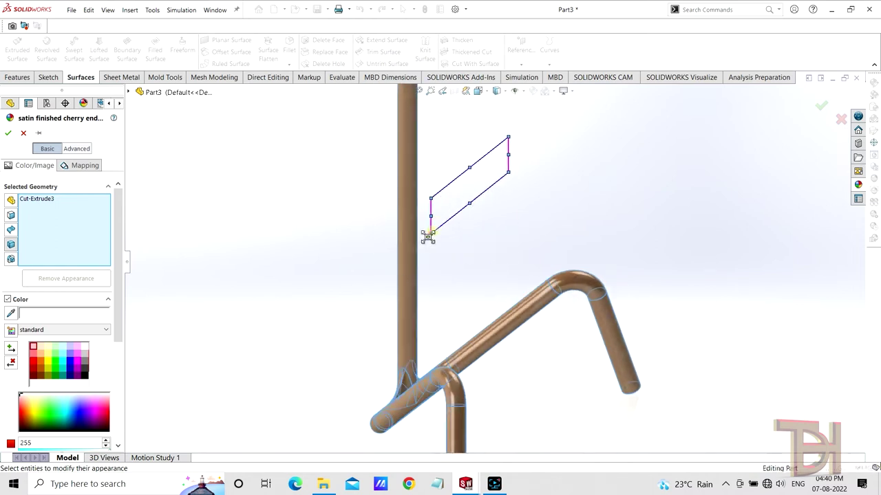
mouse_move(428, 236)
left_mouse_down()
mouse_move(349, 282)
mouse_move(366, 261)
left_mouse_up()
left_click(8, 135)
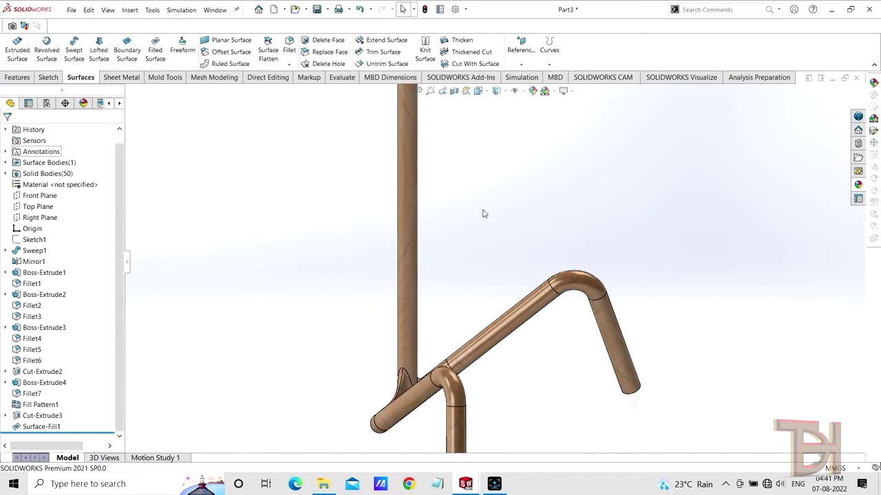
Step: Look over the wood-finished lamp from the front view and orbit to the bent base
mouse_move(481, 212)
middle_mouse_down()
mouse_move(466, 170)
mouse_move(518, 211)
mouse_move(503, 203)
mouse_move(595, 144)
mouse_move(518, 243)
mouse_move(529, 214)
mouse_move(586, 240)
middle_mouse_up()
key("ctrl+1")
scroll(484, 220, "down", 3)
scroll(492, 220, "down", 2)
scroll(492, 221, "up", 5)
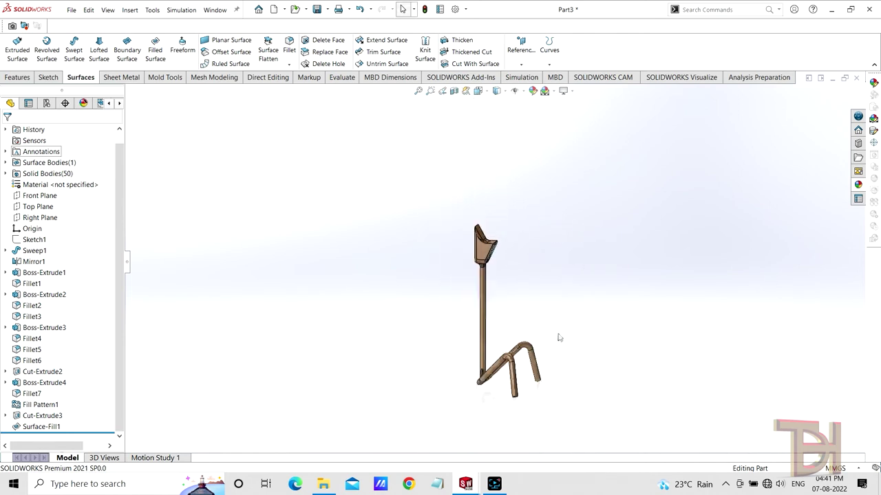
scroll(552, 374, "down", 3)
middle_click_drag(553, 374, 527, 326)
scroll(473, 372, "down", 1)
scroll(473, 373, "down", 4)
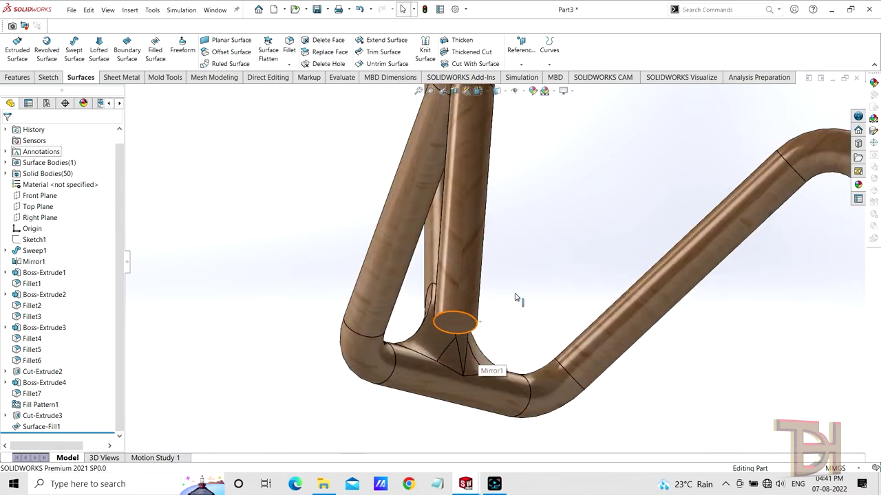
Step: Fillet the pole-to-base edge and the lower-right tube end with 1 mm radius
left_click(463, 318)
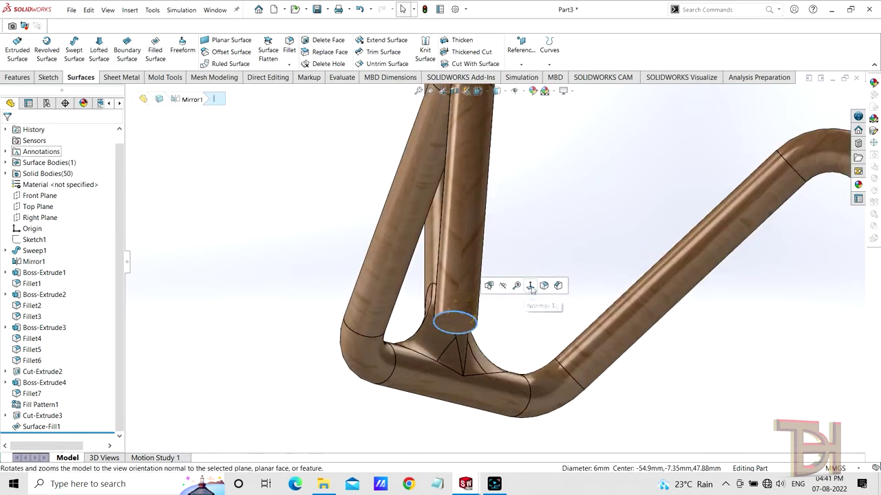
left_click(541, 287)
scroll(577, 314, "up", 3)
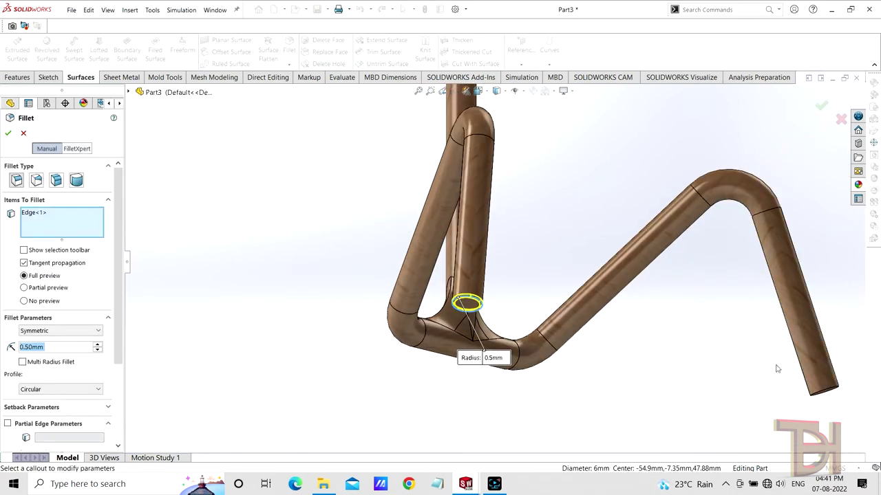
scroll(791, 375, "down", 5)
left_click(776, 351)
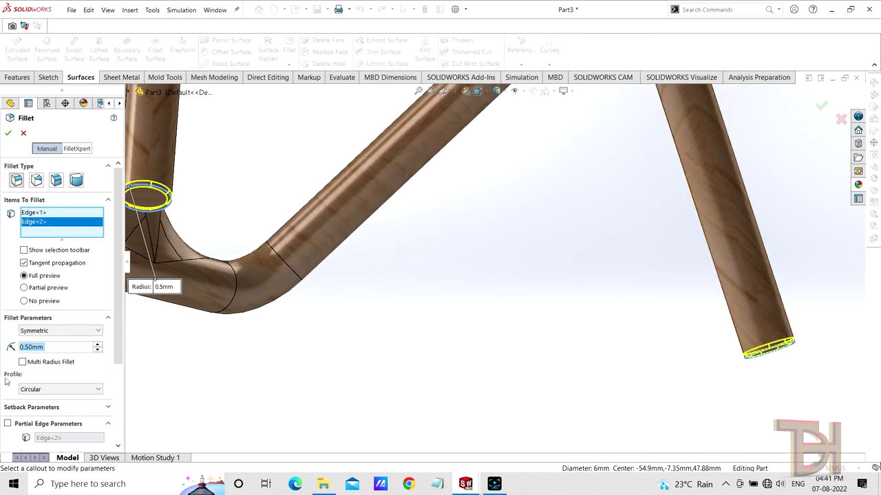
type("1")
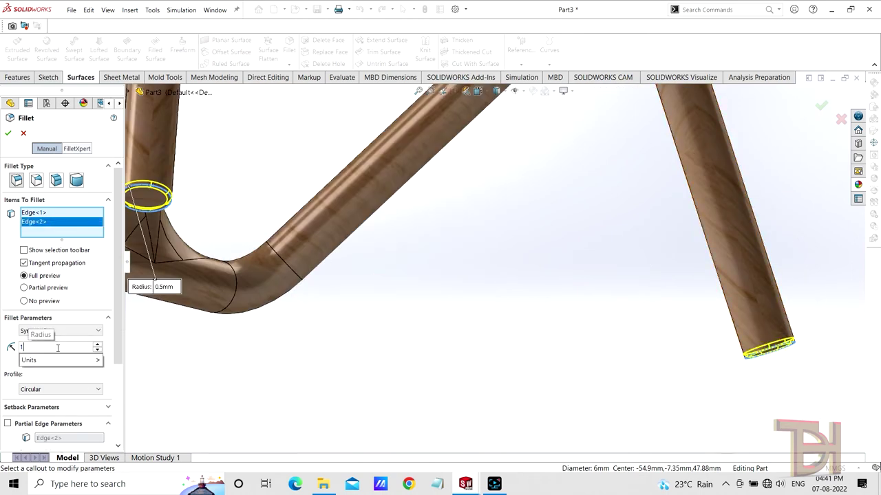
key("Return")
left_click(8, 134)
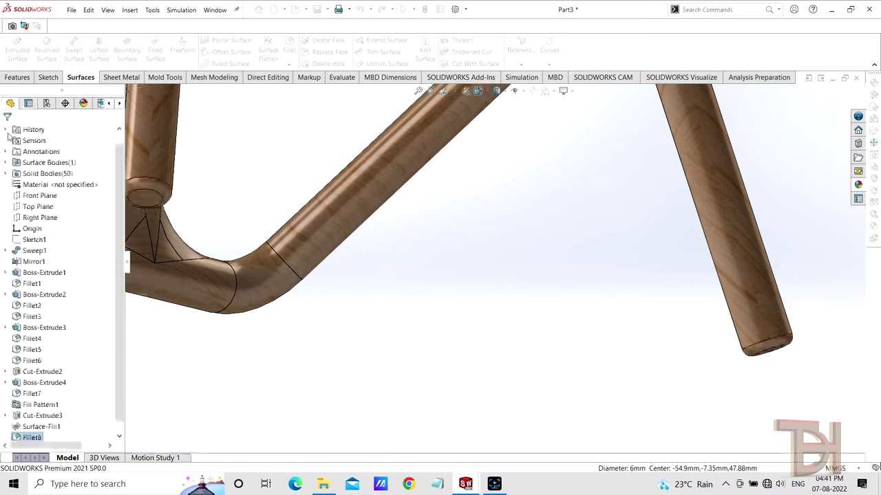
Step: Orbit the lamp to inspect the new fillets and the lamp head
scroll(421, 310, "up", 3)
mouse_move(420, 310)
middle_mouse_down()
mouse_move(489, 310)
mouse_move(480, 367)
mouse_move(436, 328)
mouse_move(435, 275)
mouse_move(448, 305)
mouse_move(407, 314)
mouse_move(460, 300)
middle_mouse_up()
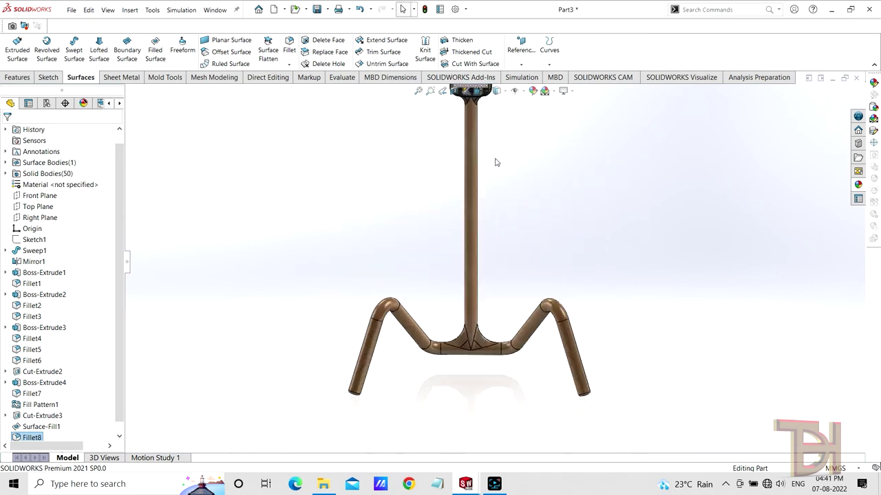
mouse_move(495, 163)
middle_mouse_down()
mouse_move(513, 179)
mouse_move(564, 169)
mouse_move(535, 148)
mouse_move(491, 179)
mouse_move(511, 194)
mouse_move(493, 230)
middle_mouse_up()
scroll(447, 132, "down", 2)
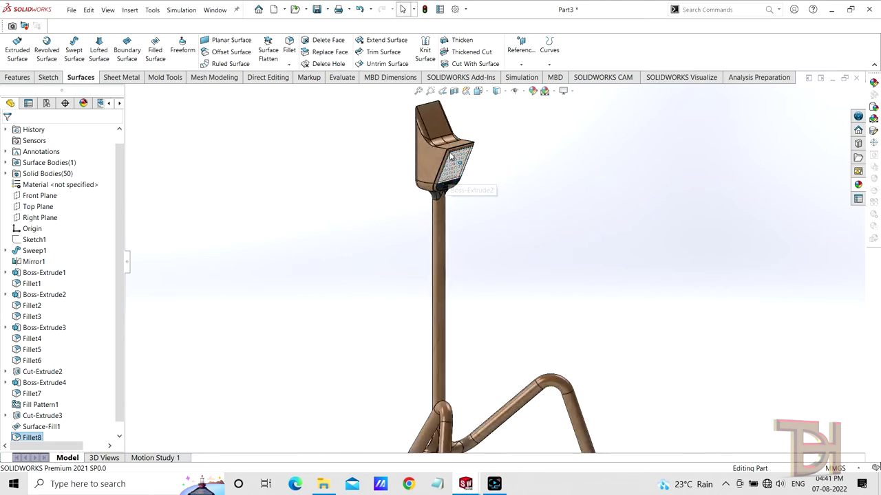
scroll(450, 148, "down", 3)
mouse_move(523, 228)
middle_mouse_down()
mouse_move(666, 228)
mouse_move(563, 253)
mouse_move(513, 252)
mouse_move(492, 331)
mouse_move(515, 373)
mouse_move(532, 303)
mouse_move(517, 283)
middle_mouse_up()
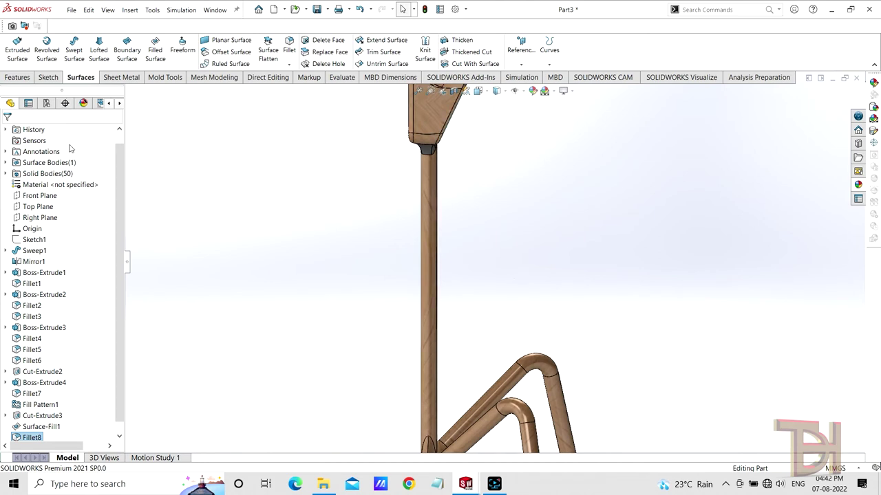
Step: Start a new sketch on the Right Plane with the top of the rod in view
left_click(17, 79)
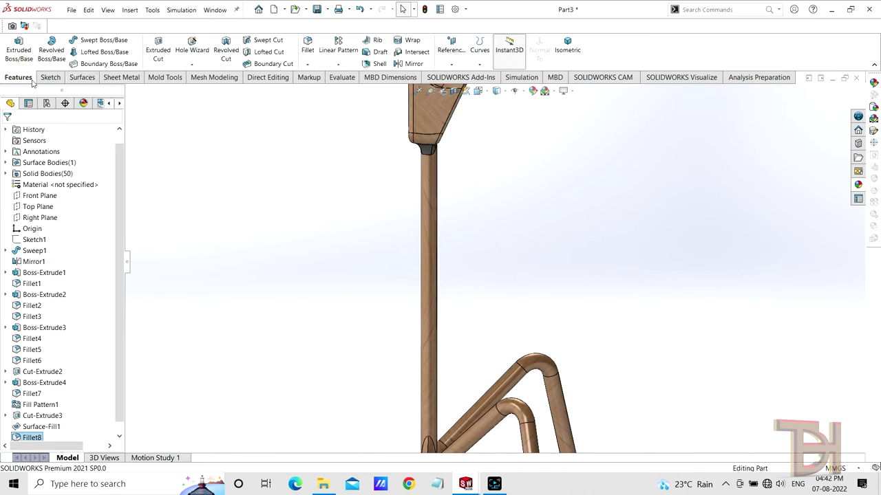
left_click(39, 218)
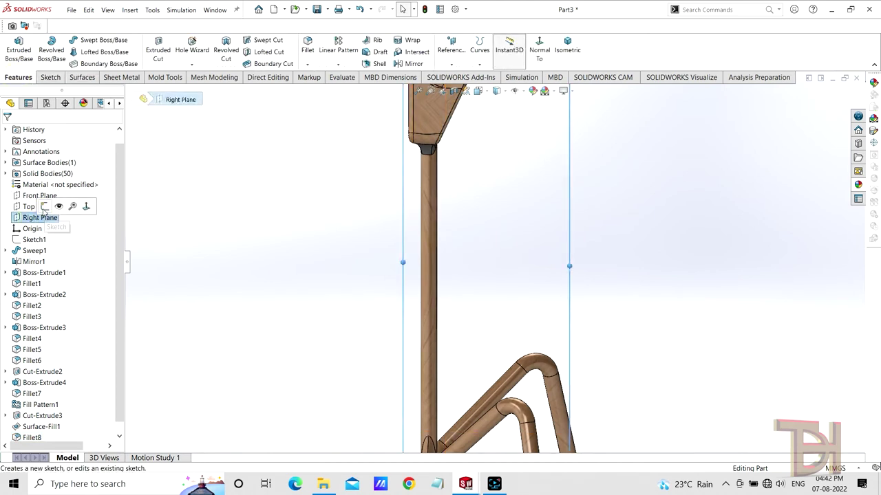
left_click(61, 204)
scroll(553, 277, "down", 4)
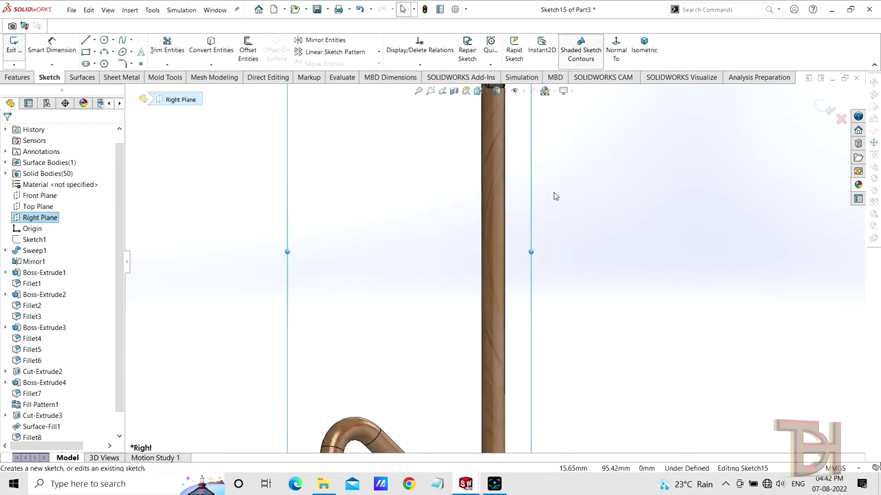
middle_click_drag(545, 140, 511, 179, "ctrl")
Step: Draw a construction centerline down the rod from just below the lamp head
left_click(95, 40)
left_click(104, 57)
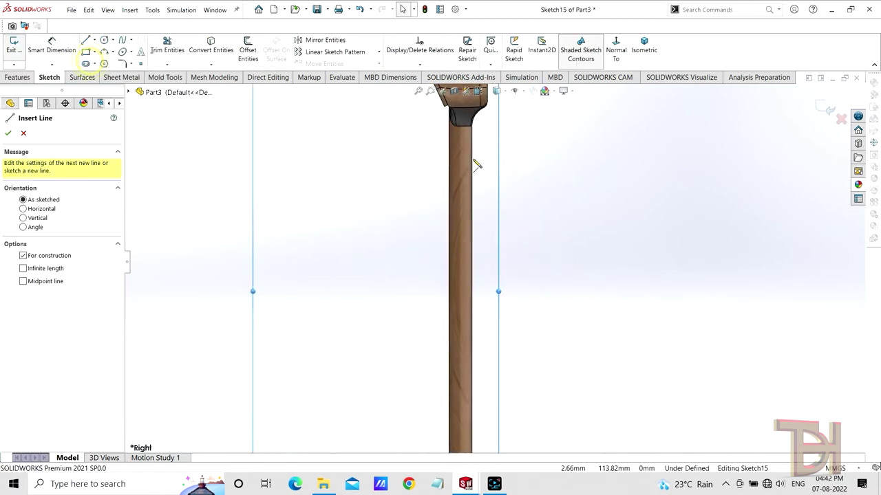
scroll(472, 144, "down", 2)
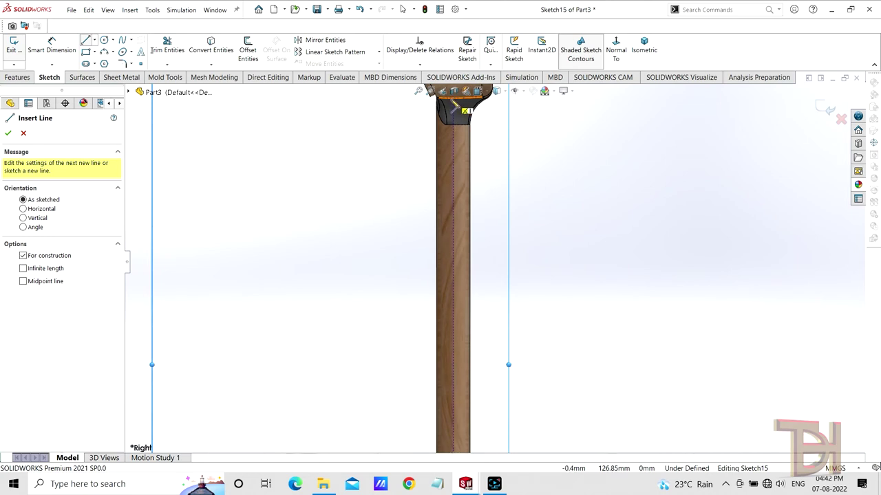
left_click(454, 104)
scroll(471, 296, "up", 4)
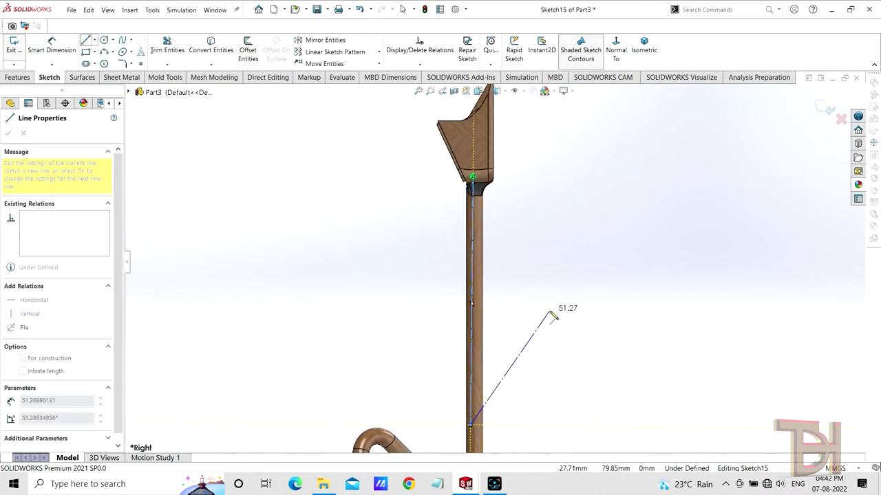
right_click(560, 311)
left_click(573, 317)
scroll(502, 281, "up", 3)
scroll(501, 281, "up", 1)
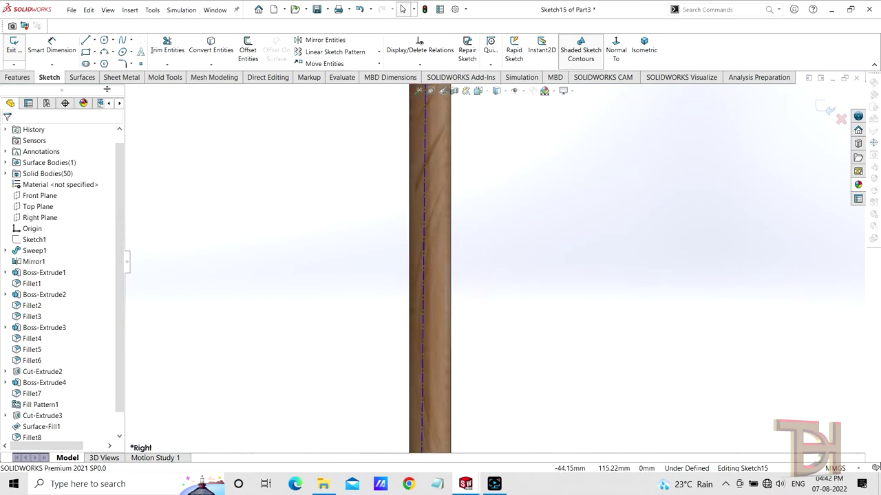
left_click(143, 57)
Step: Place the text 'The Design Hub' along centerline Line1 and accept it
left_click(424, 243)
type("The Design Hub")
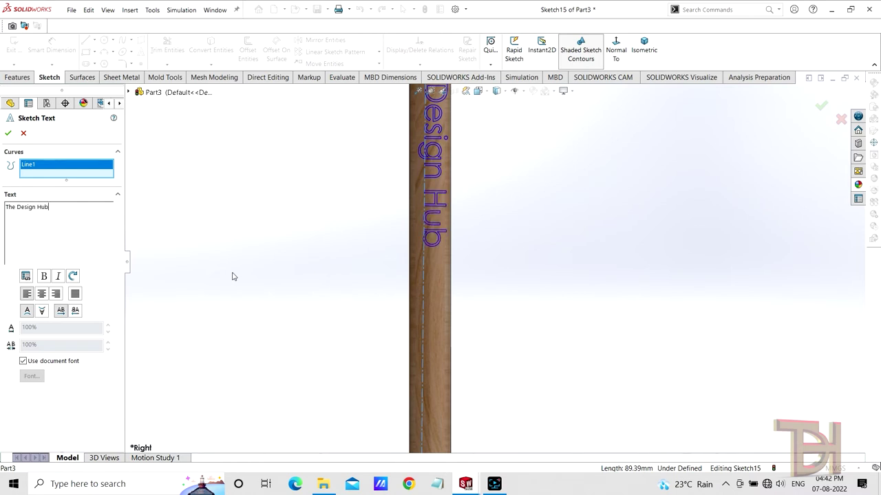
scroll(485, 263, "up", 2)
scroll(501, 156, "down", 2)
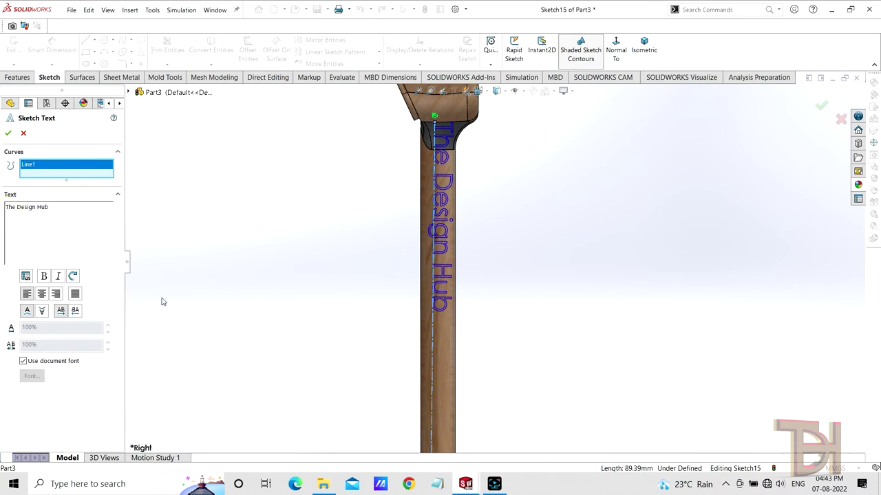
scroll(580, 342, "up", 2)
scroll(558, 344, "up", 2)
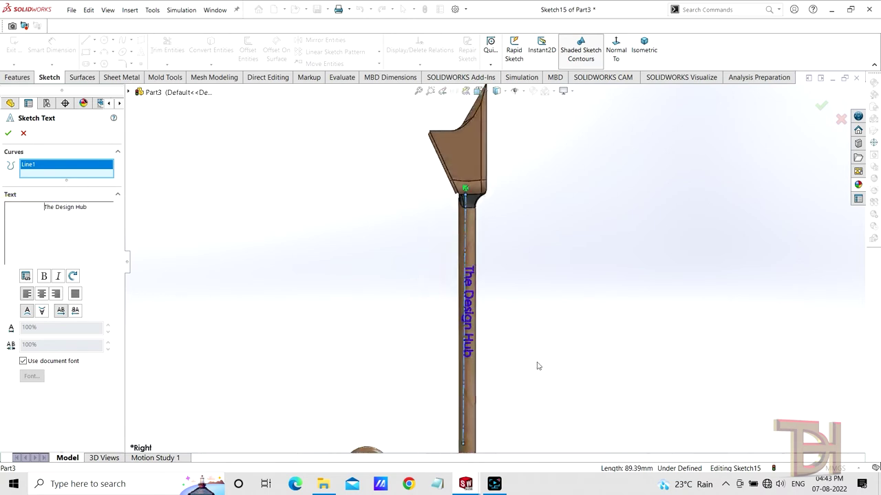
scroll(536, 358, "up", 2)
scroll(502, 337, "down", 1)
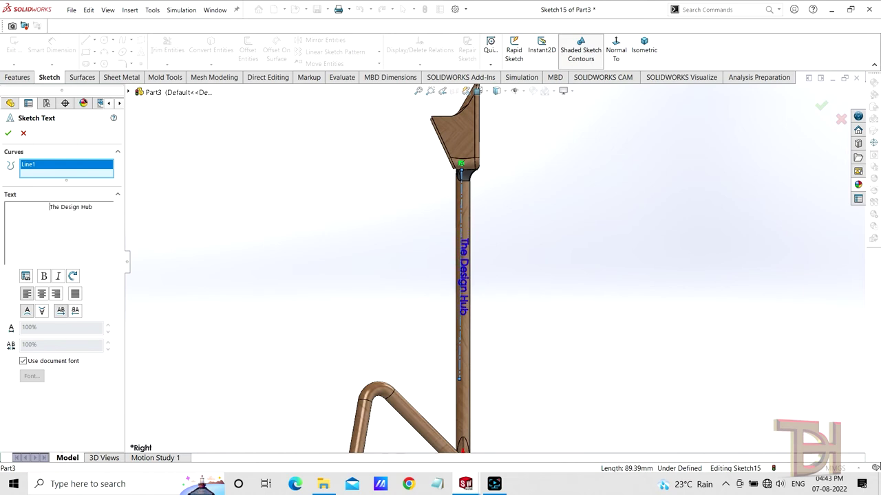
scroll(497, 329, "up", 1)
scroll(517, 278, "down", 2)
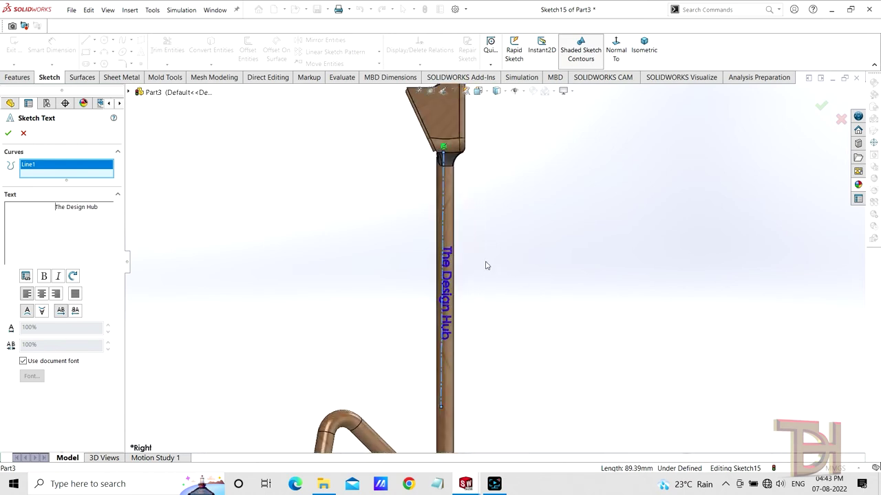
scroll(502, 282, "down", 1)
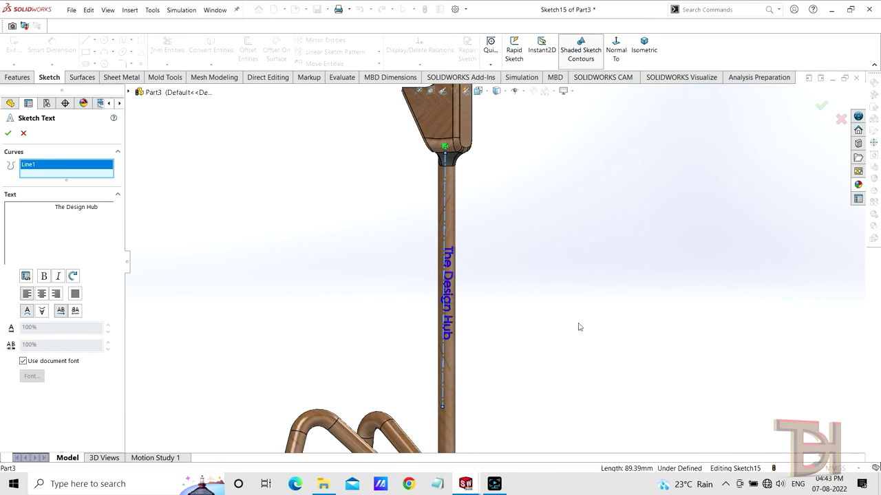
mouse_move(578, 328)
middle_mouse_down()
mouse_move(562, 334)
mouse_move(507, 309)
mouse_move(602, 321)
mouse_move(543, 332)
middle_mouse_up()
left_click(8, 134)
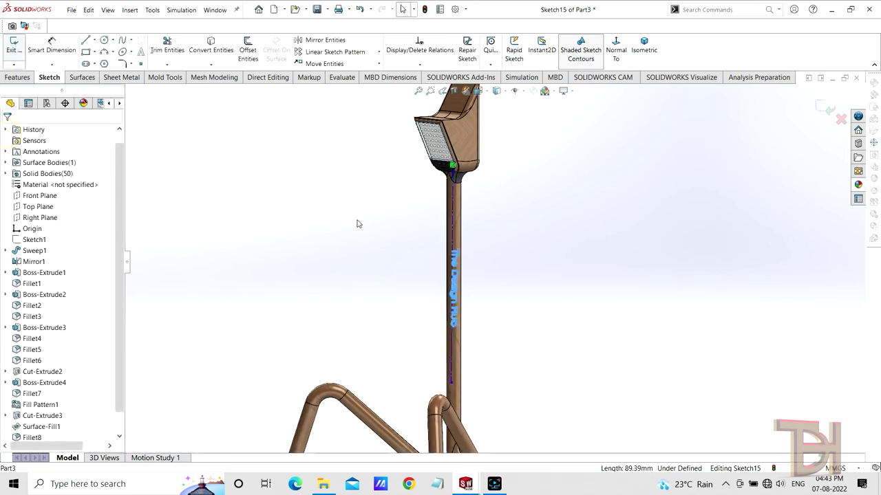
Step: Create a projection Split Line of the lettering sketch onto the pole face
left_click(17, 77)
left_click(480, 49)
left_click(498, 76)
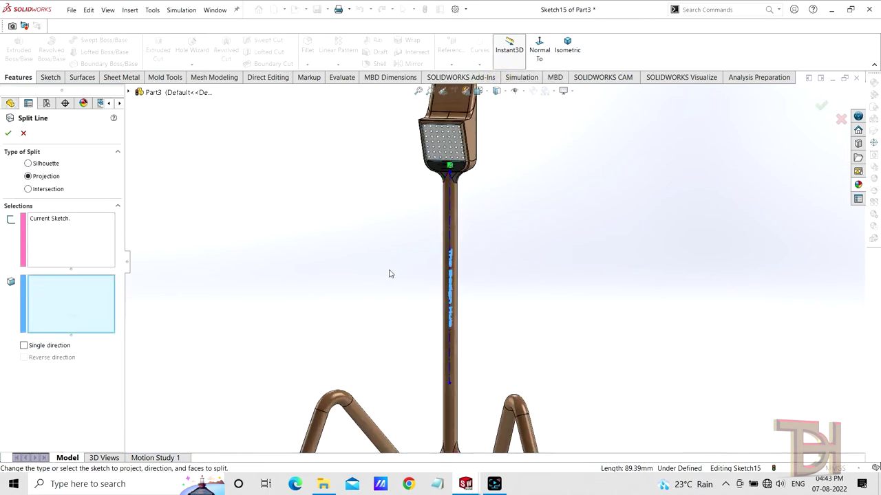
left_click(460, 357)
middle_click_drag(456, 353, 547, 315)
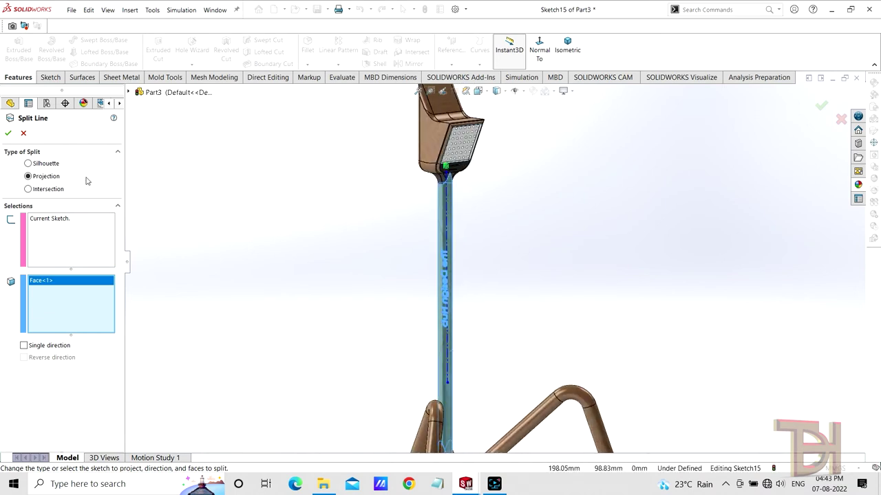
mouse_move(214, 264)
middle_mouse_down()
mouse_move(287, 257)
mouse_move(164, 265)
middle_mouse_up()
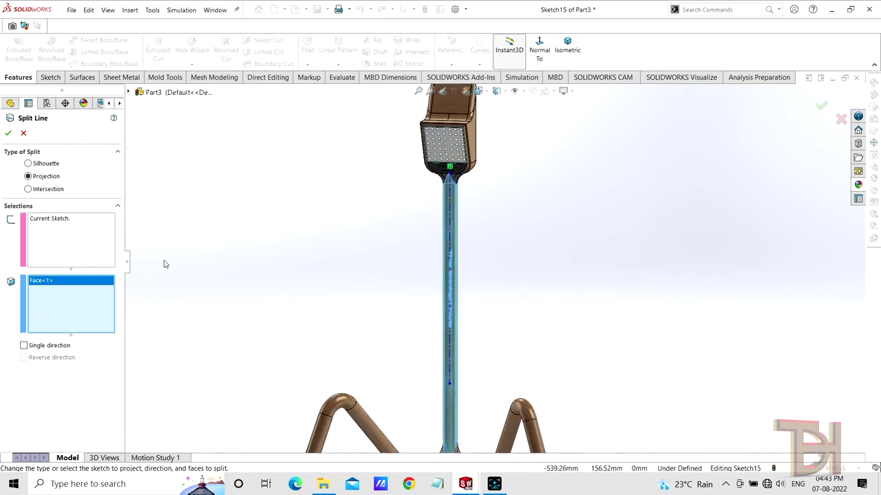
left_click(8, 132)
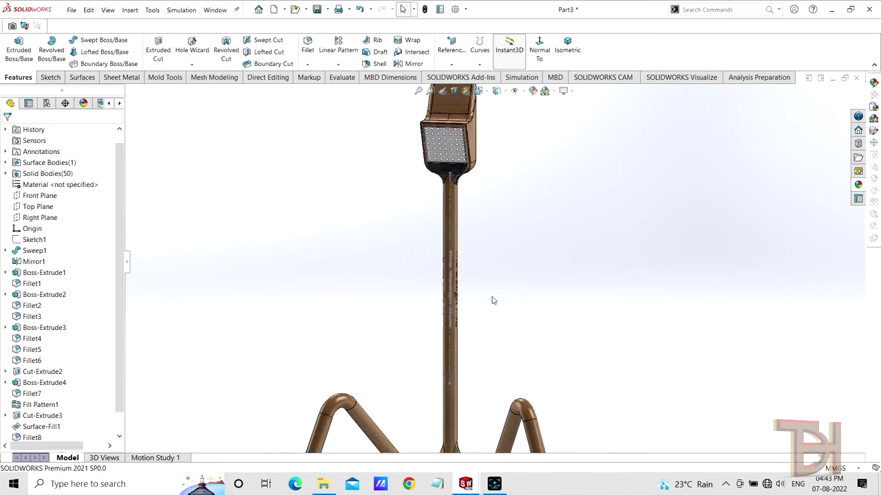
Step: Orbit and zoom around the lamp to inspect the projected lettering on the pole
mouse_move(544, 313)
middle_mouse_down()
mouse_move(629, 291)
mouse_move(519, 271)
middle_mouse_up()
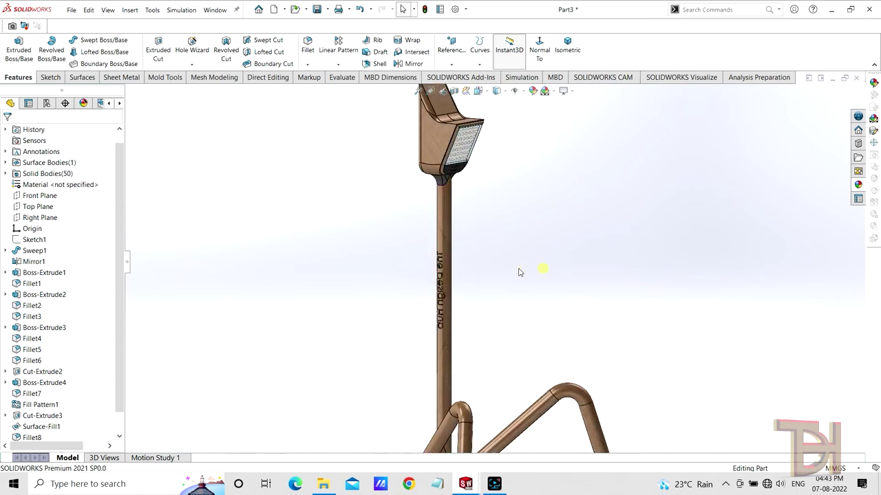
scroll(472, 289, "down", 5)
mouse_move(597, 280)
middle_mouse_down()
mouse_move(454, 298)
mouse_move(550, 303)
mouse_move(519, 313)
mouse_move(521, 331)
mouse_move(487, 338)
mouse_move(542, 357)
mouse_move(496, 348)
mouse_move(578, 337)
mouse_move(756, 353)
middle_mouse_up()
scroll(738, 315, "up", 2)
key("f")
mouse_move(738, 314)
middle_mouse_down()
mouse_move(660, 271)
mouse_move(617, 263)
mouse_move(461, 273)
mouse_move(497, 254)
middle_mouse_up()
scroll(496, 254, "down", 2)
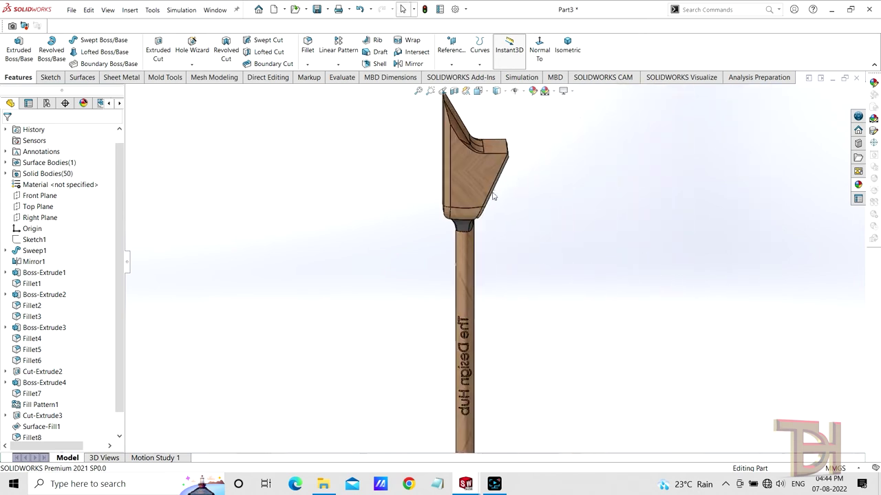
mouse_move(494, 193)
middle_mouse_down()
mouse_move(488, 244)
mouse_move(449, 259)
mouse_move(425, 249)
mouse_move(509, 254)
middle_mouse_up()
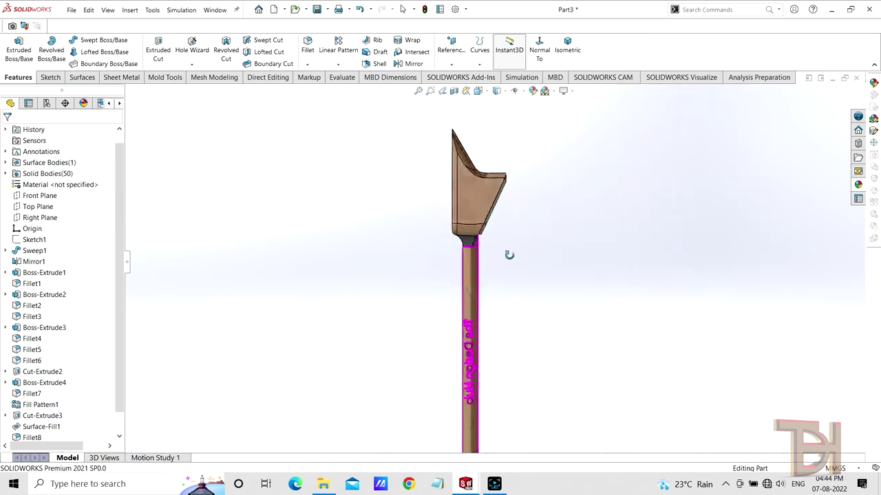
scroll(497, 309, "down", 2)
middle_click_drag(497, 309, 507, 360)
mouse_move(538, 332)
middle_mouse_down()
mouse_move(511, 300)
mouse_move(511, 273)
middle_mouse_up()
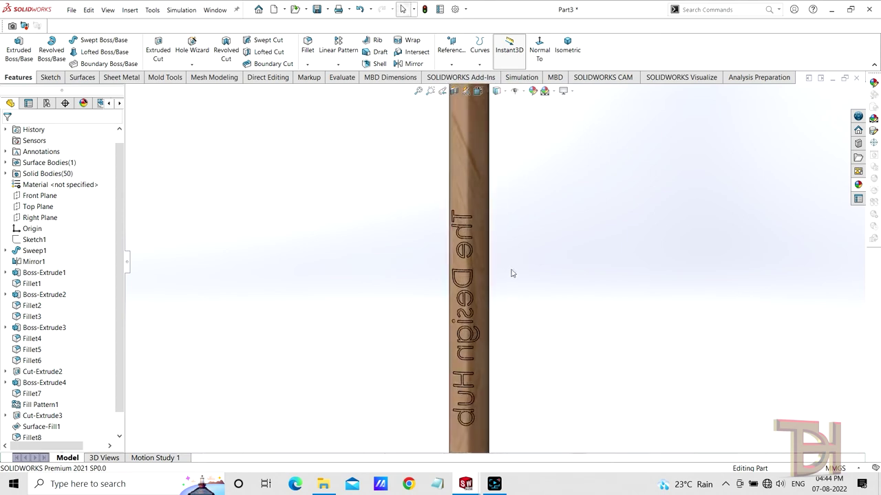
Step: Edit Split Line1 with Reverse direction checked so the lettering projects onto the pole's front
scroll(41, 413, "down", 1)
left_click(38, 427)
left_click(26, 402)
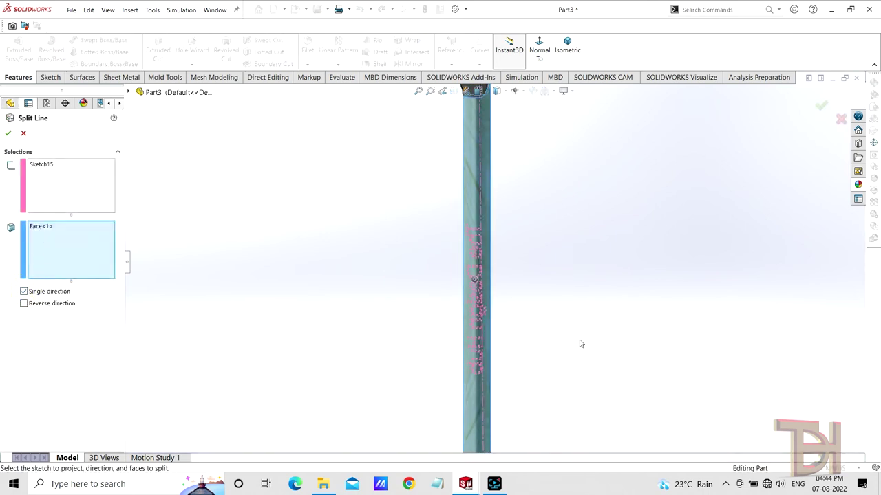
mouse_move(580, 342)
middle_mouse_down()
mouse_move(501, 338)
mouse_move(527, 338)
middle_mouse_up()
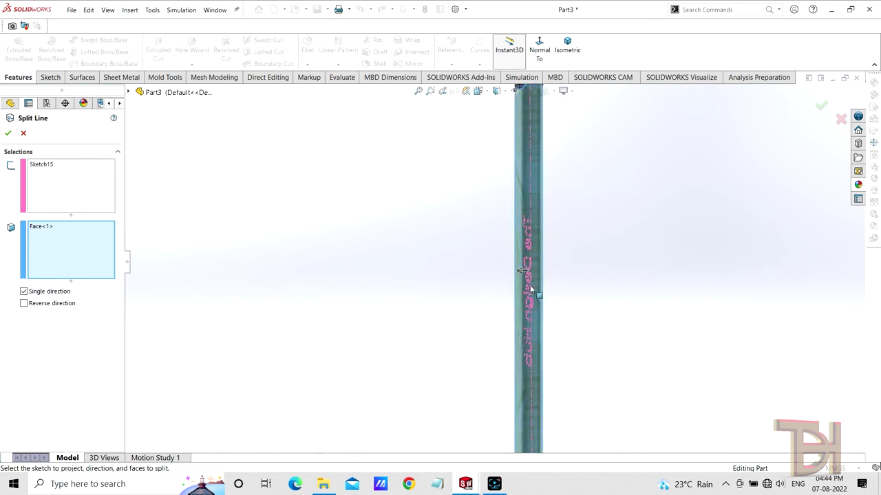
left_click(520, 272)
mouse_move(521, 272)
middle_mouse_down()
mouse_move(611, 334)
mouse_move(527, 344)
mouse_move(551, 341)
middle_mouse_up()
left_click(8, 133)
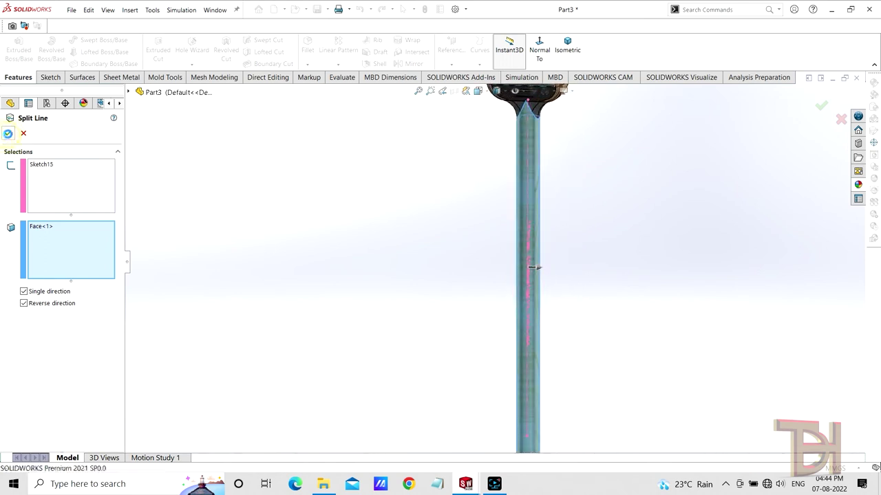
mouse_move(633, 321)
middle_mouse_down()
mouse_move(568, 331)
mouse_move(606, 329)
mouse_move(566, 309)
mouse_move(621, 359)
mouse_move(614, 322)
middle_mouse_up()
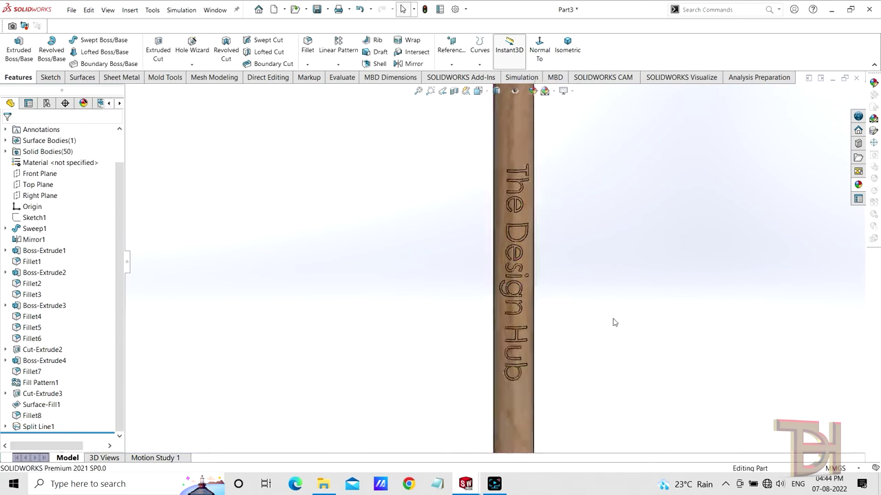
Step: Try a red colour on the Split Line1 lettering, then cancel it
scroll(591, 310, "down", 2)
scroll(509, 379, "up", 2)
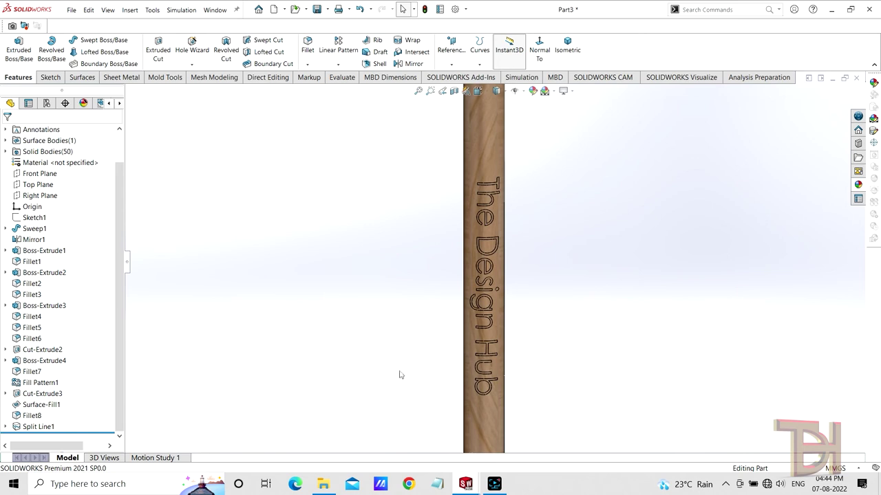
left_click(22, 427)
left_click(71, 414)
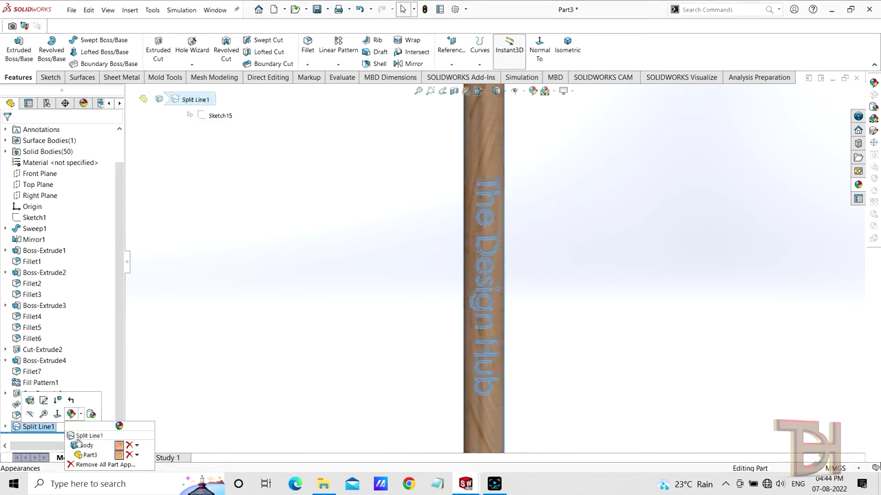
left_click(76, 436)
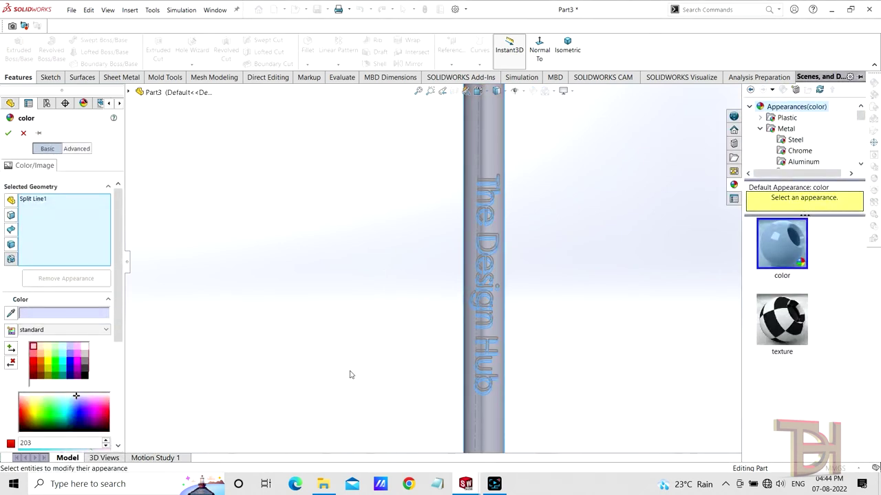
scroll(509, 219, "down", 2)
scroll(491, 222, "down", 3)
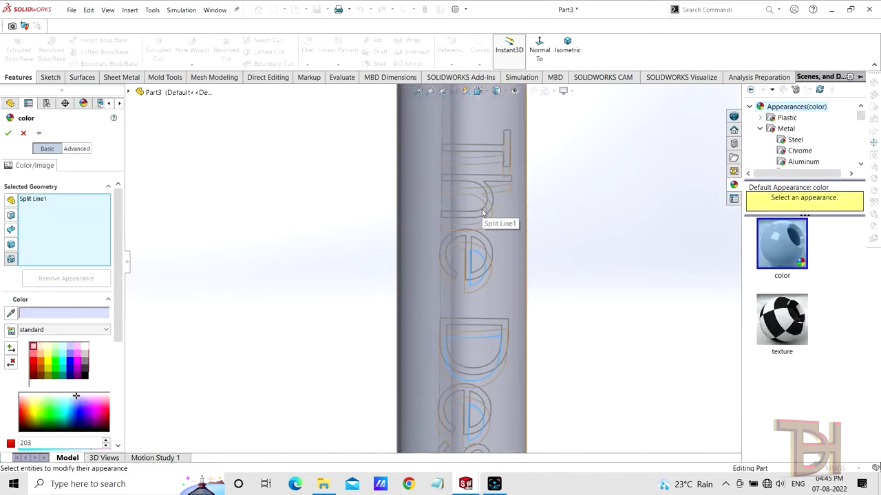
scroll(497, 220, "up", 2)
middle_click_drag(498, 220, 574, 247)
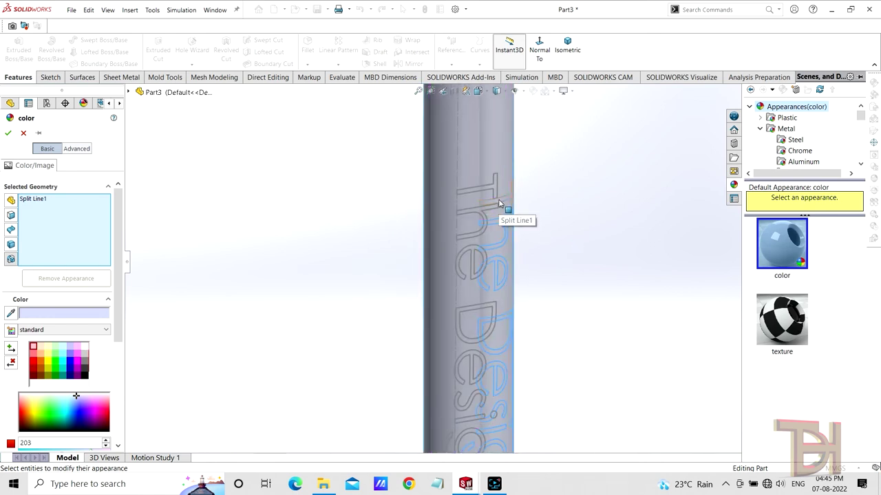
left_click(33, 359)
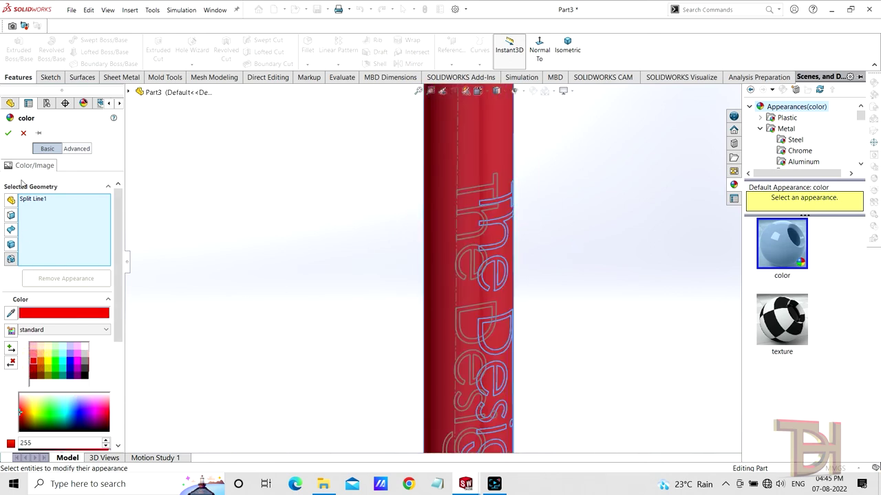
left_click(24, 133)
left_click(16, 427)
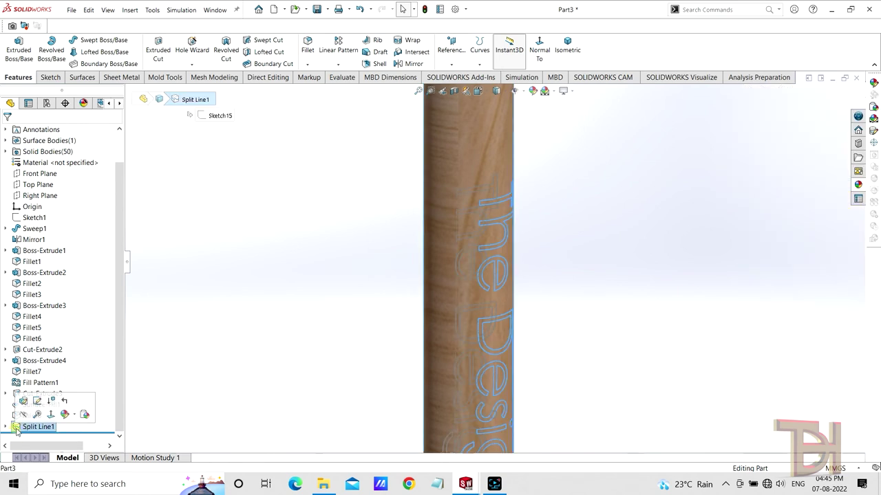
Step: Open Part3's appearance settings from the Appearances flyout and close them
left_click(65, 416)
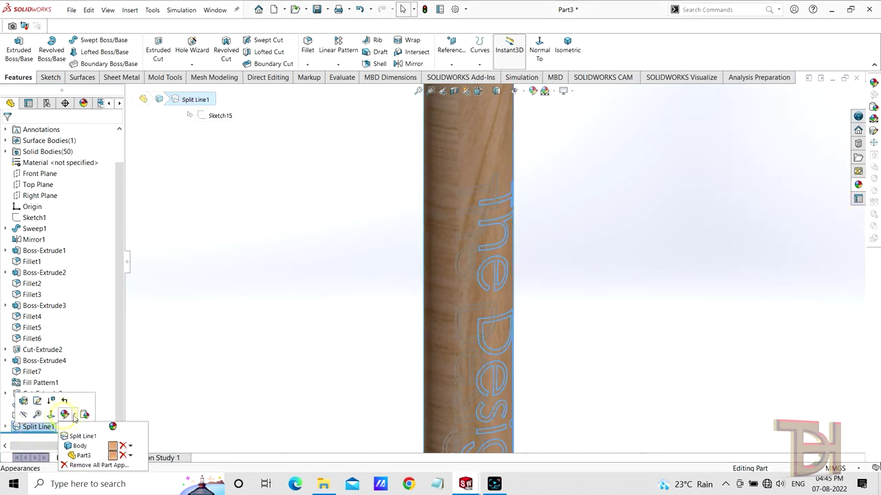
left_click(65, 415)
left_click(65, 416)
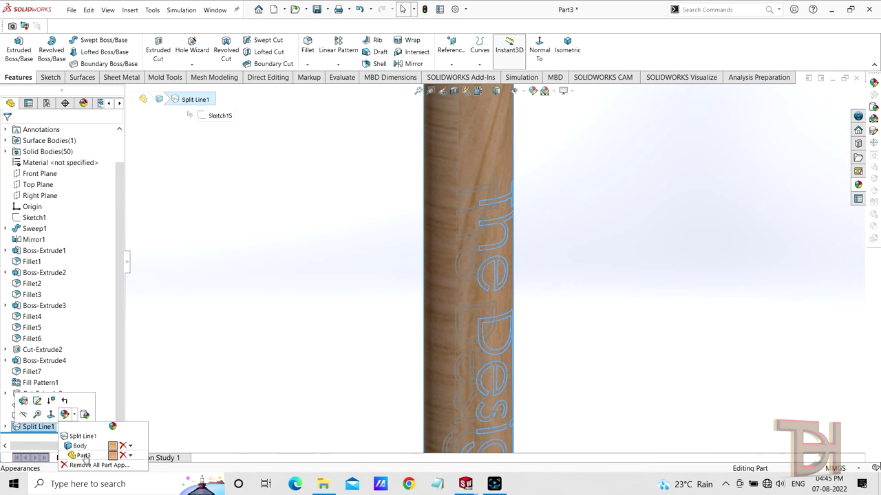
left_click(82, 456)
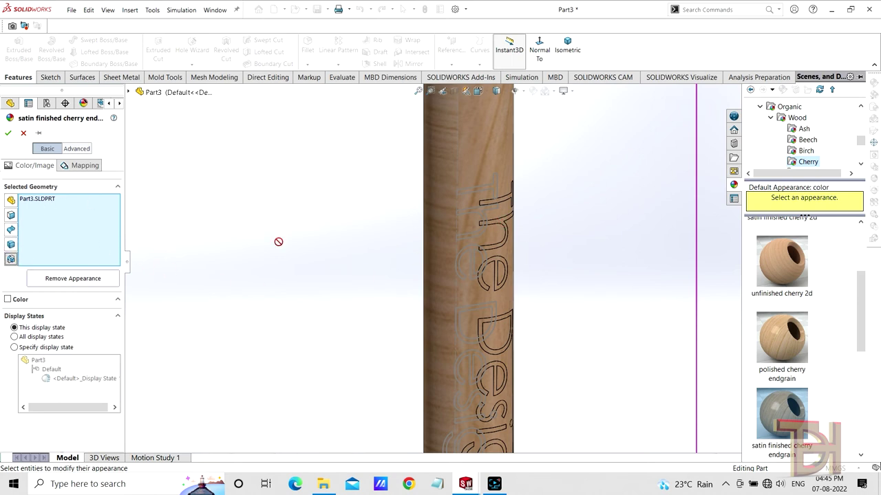
left_click(8, 133)
Step: Browse the appearance library to the Metal > Steel finishes
scroll(462, 284, "down", 2)
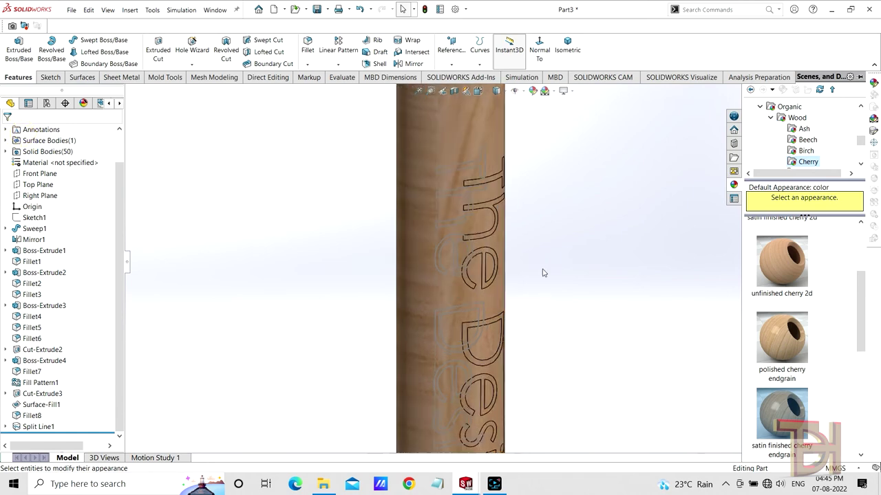
scroll(544, 272, "down", 3)
scroll(795, 162, "up", 3)
scroll(793, 151, "up", 3)
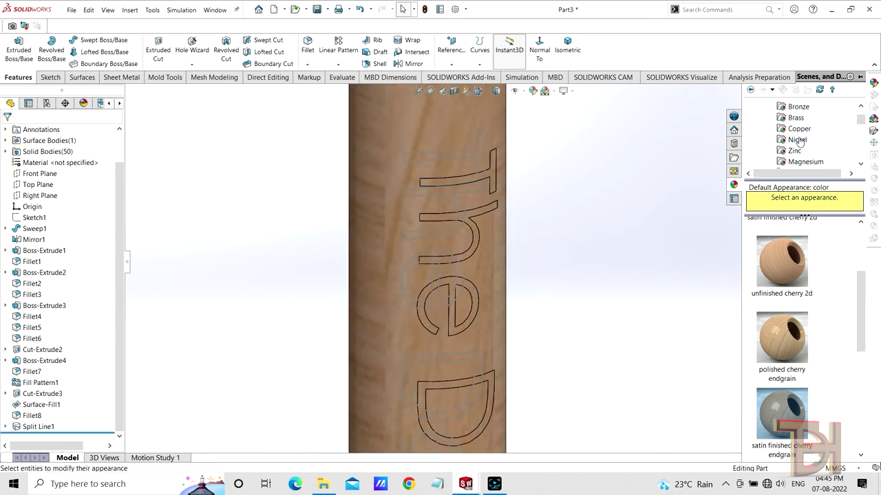
scroll(793, 143, "up", 3)
left_click(792, 139)
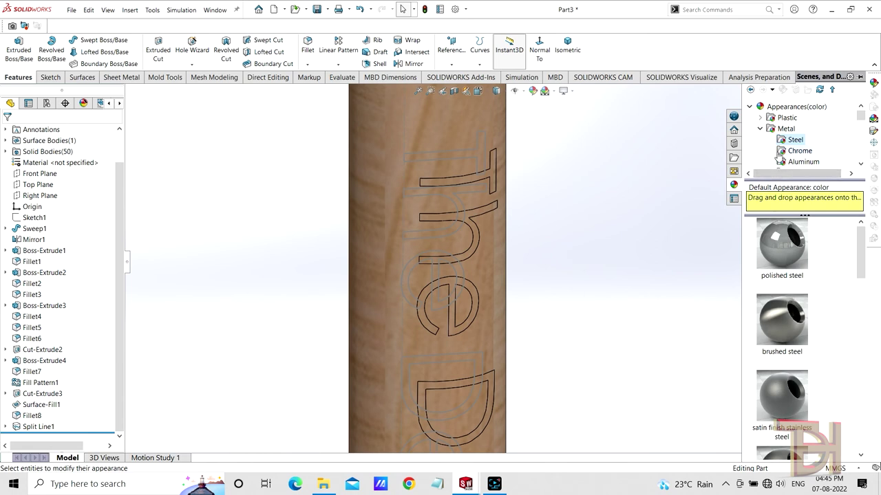
Step: Apply chromium plate to the letter h face and one more letter face
left_click(799, 151)
mouse_move(781, 245)
left_mouse_down()
mouse_move(473, 230)
mouse_move(463, 245)
left_mouse_up()
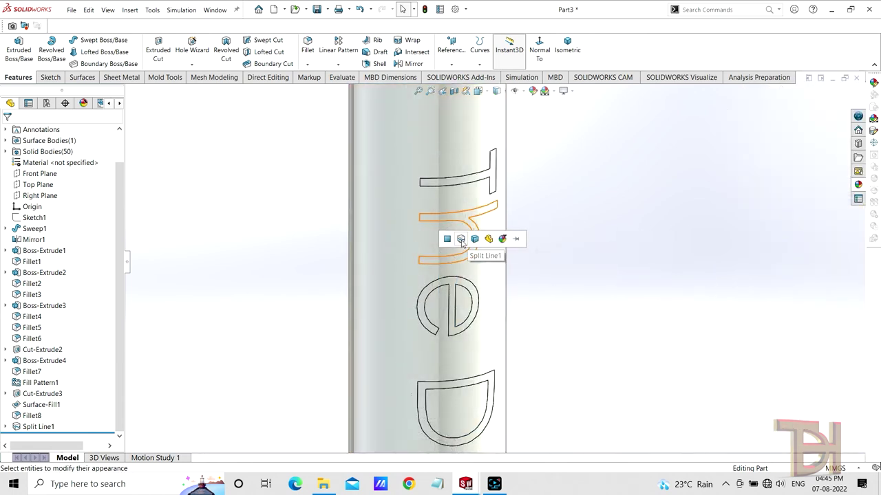
left_click(461, 240)
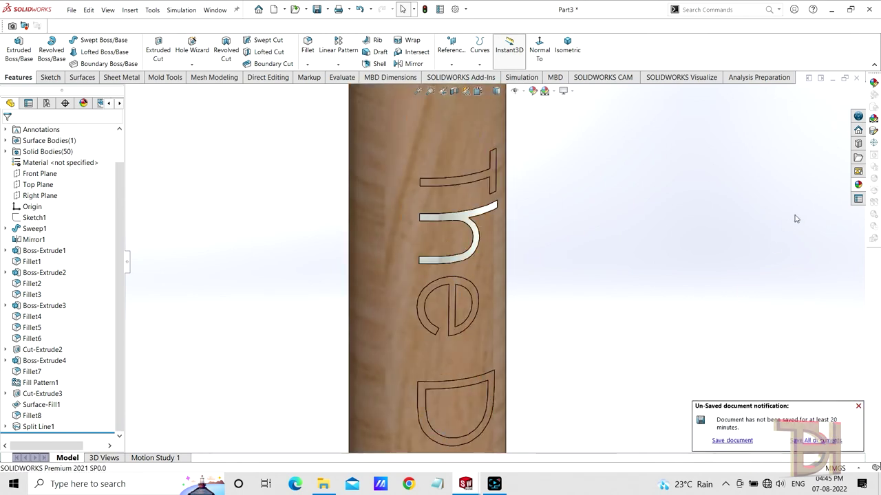
left_click_drag(781, 248, 492, 175)
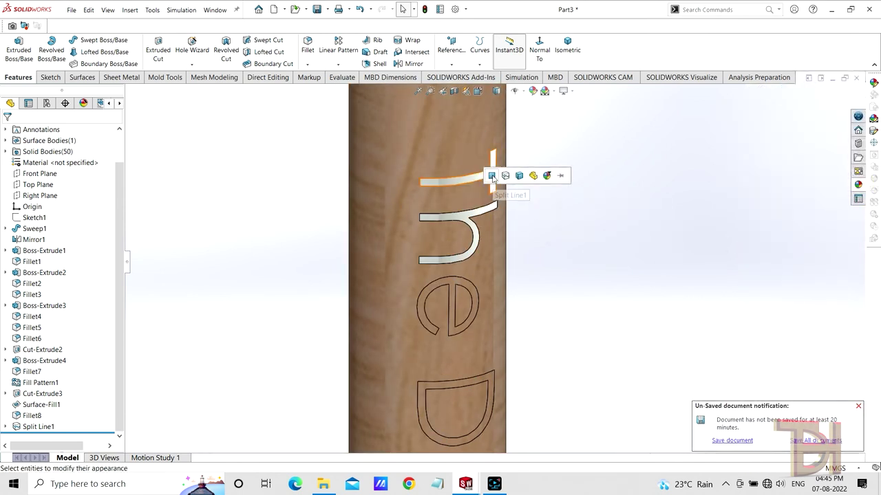
left_click(502, 193)
mouse_move(520, 365)
middle_mouse_down()
mouse_move(612, 295)
mouse_move(598, 313)
middle_mouse_up()
scroll(506, 354, "down", 3)
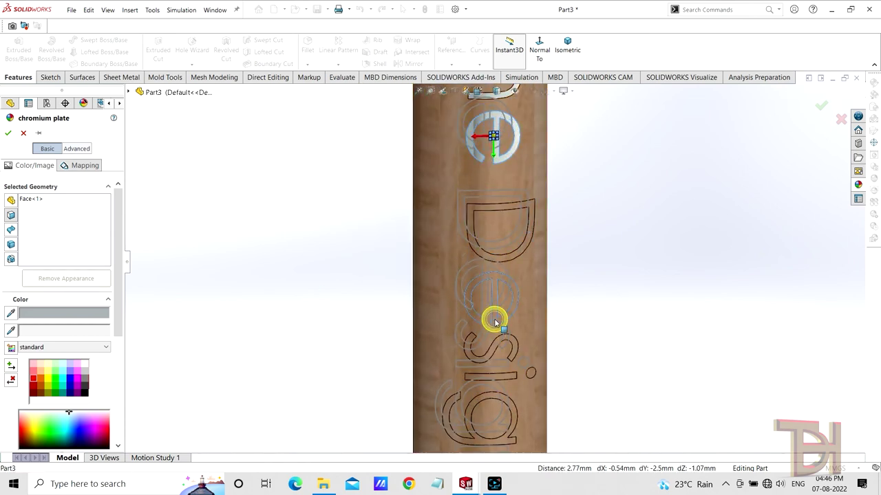
mouse_move(493, 322)
middle_mouse_down()
mouse_move(558, 316)
mouse_move(540, 306)
middle_mouse_up()
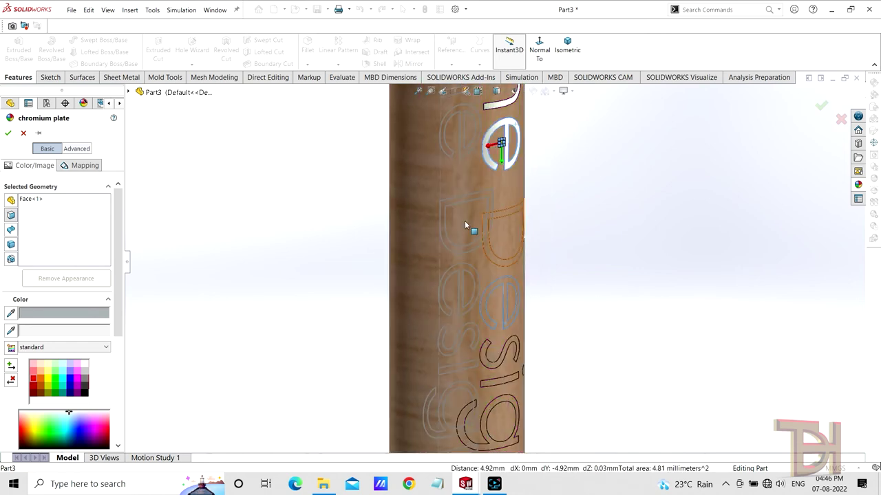
left_click(7, 133)
Step: Apply chromium plate to the letters D, e and s
middle_click_drag(595, 247, 761, 253)
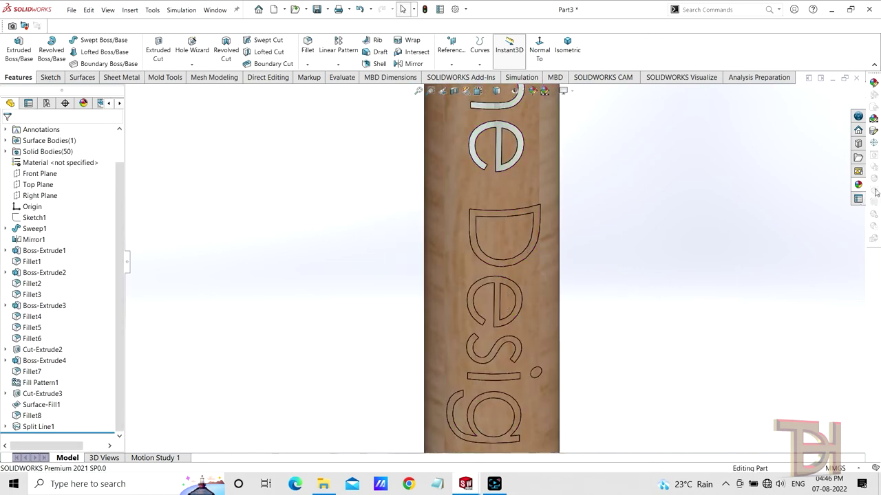
left_click(871, 185)
left_click_drag(782, 244, 530, 245)
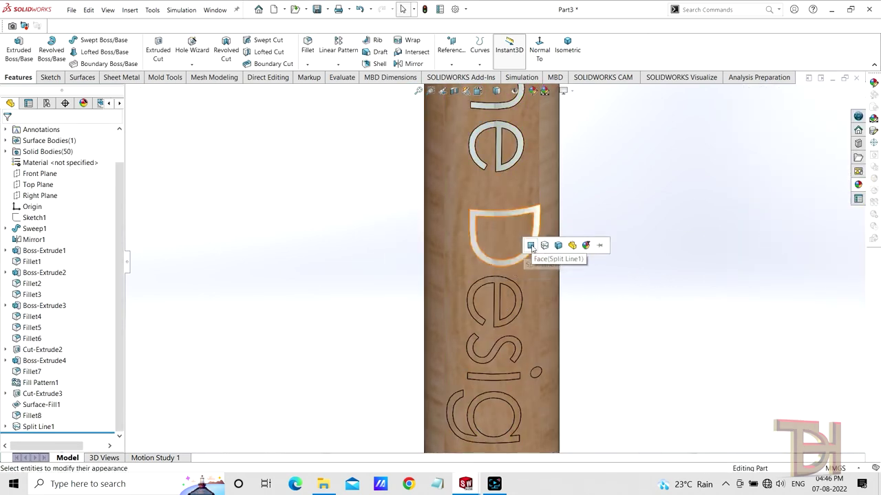
left_click(535, 244)
left_click(858, 185)
left_click_drag(783, 245, 501, 323)
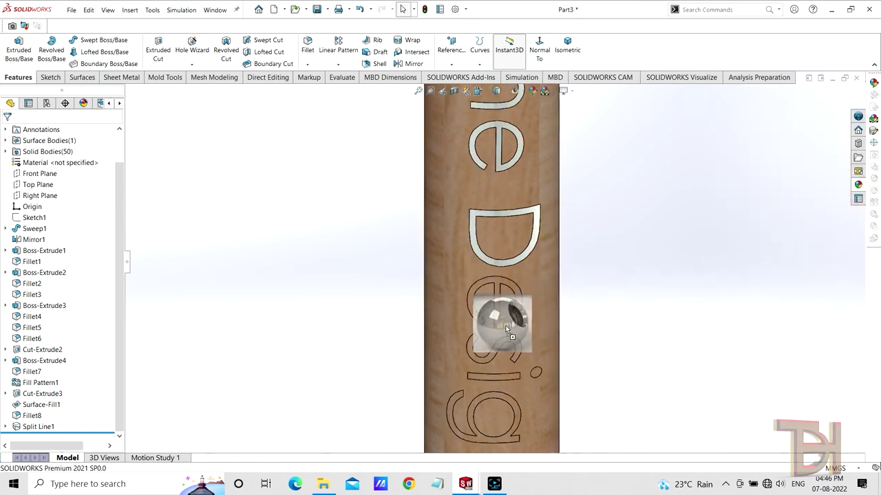
left_click(534, 322)
left_click(859, 185)
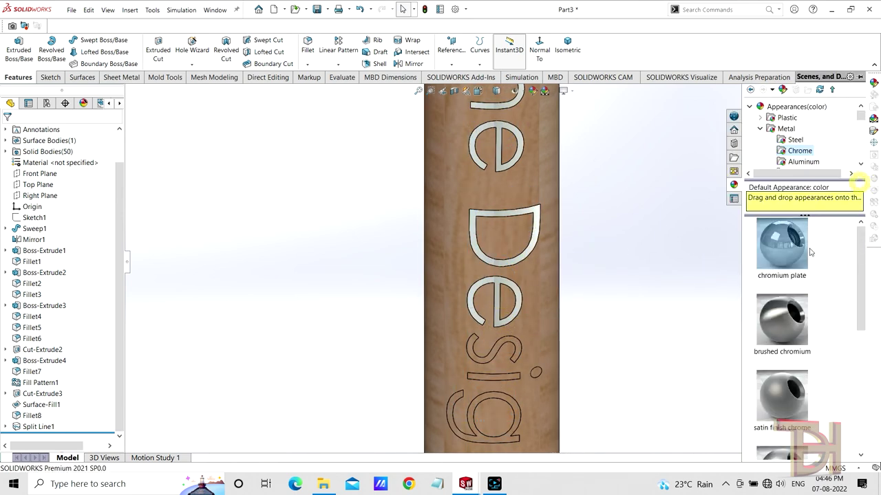
left_click_drag(732, 289, 516, 361)
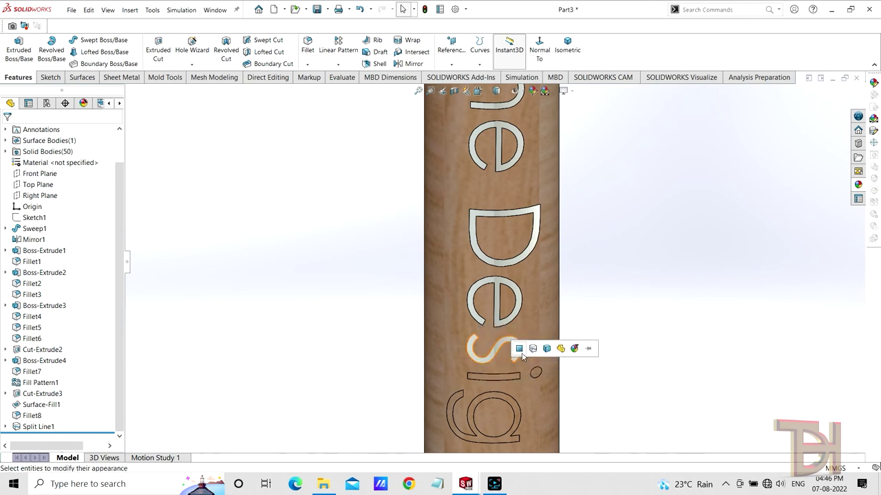
scroll(493, 333, "down", 3)
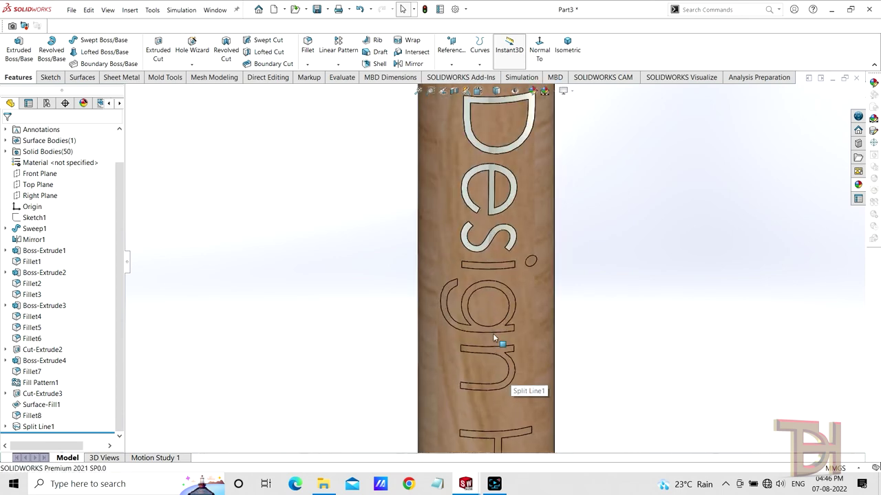
Step: Apply chromium plate to the dot and stem of the i and the letter g
left_click(858, 184)
left_click_drag(784, 258, 548, 223)
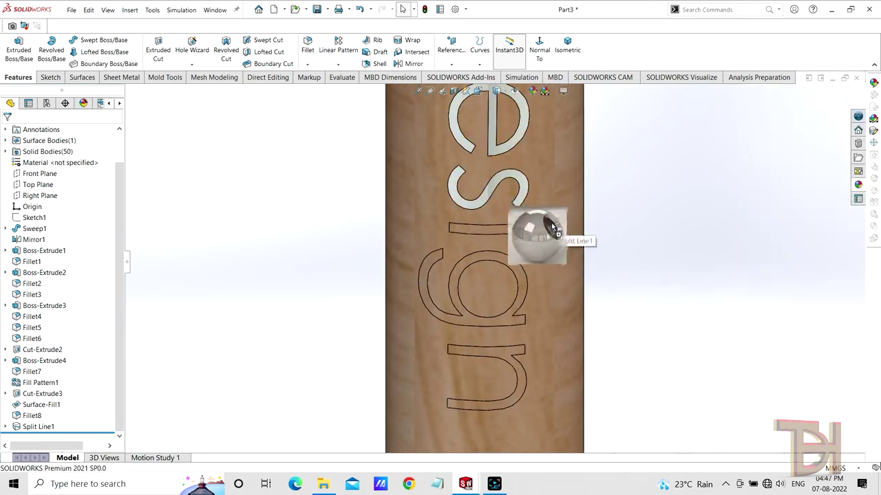
left_click(548, 224)
left_click(858, 184)
left_click_drag(781, 316, 513, 236)
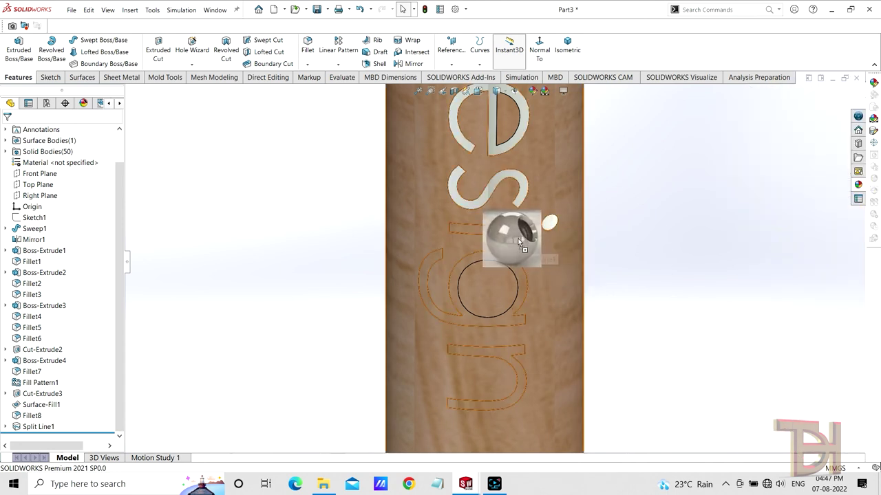
left_click(509, 230)
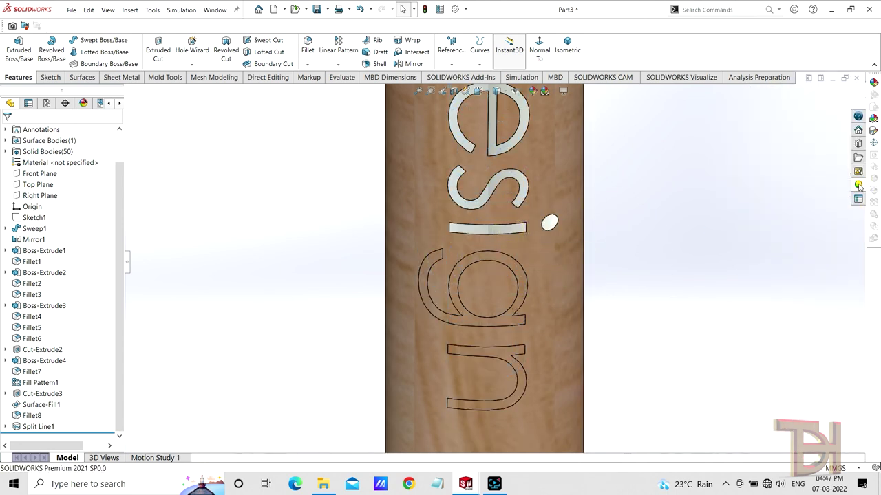
left_click(858, 185)
left_click_drag(781, 317, 509, 318)
left_click(550, 365)
scroll(549, 358, "up", 2)
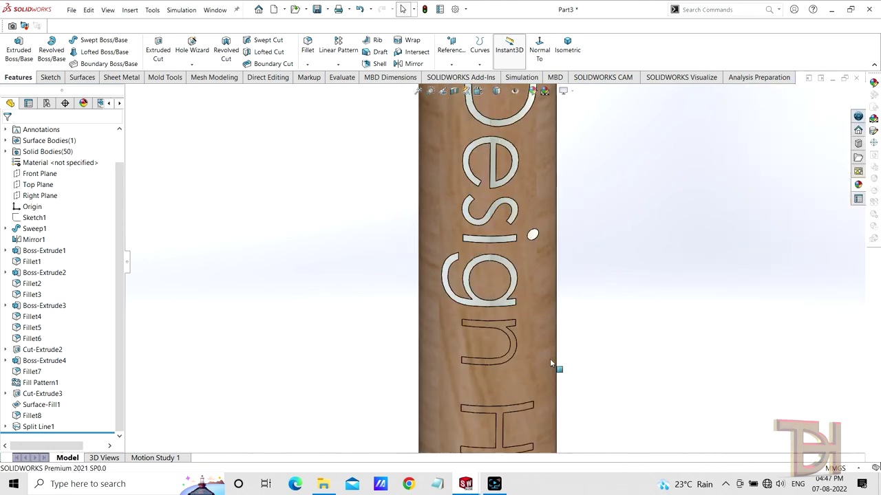
scroll(494, 377, "down", 3)
Step: Apply chromium plate to the letter u, the H, and the u in Hub
left_click(858, 184)
left_click_drag(782, 316, 523, 258)
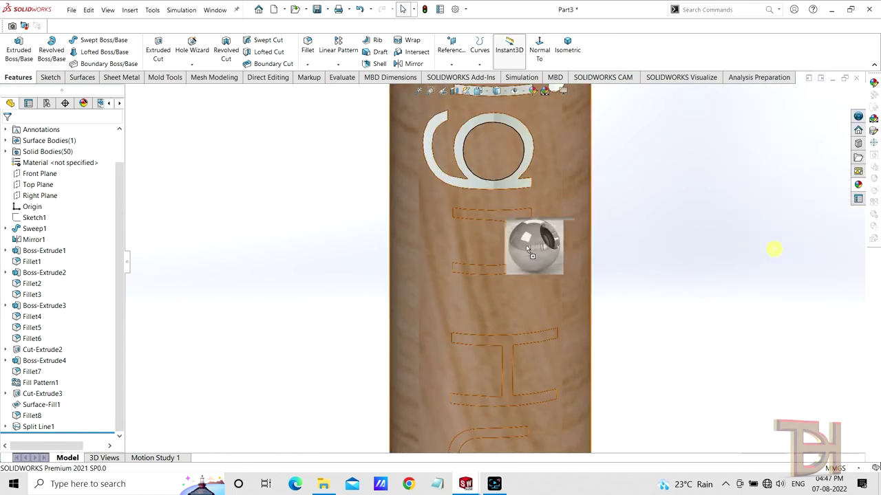
left_click(523, 255)
left_click(858, 184)
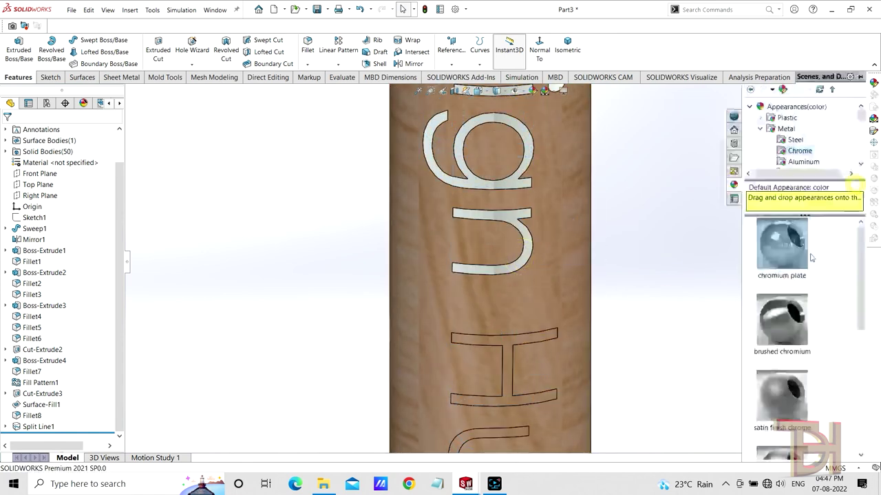
left_click_drag(782, 316, 514, 351)
left_click(516, 342)
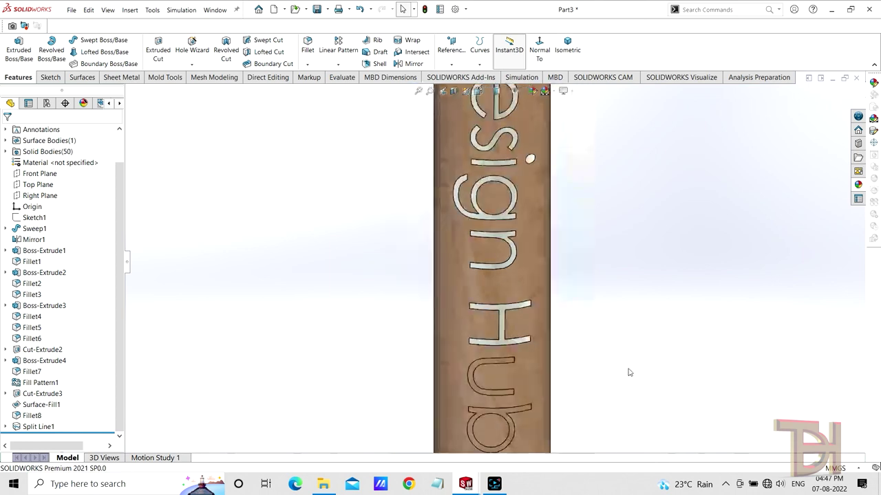
scroll(628, 369, "down", 3)
left_click(858, 184)
left_click_drag(782, 319, 510, 292)
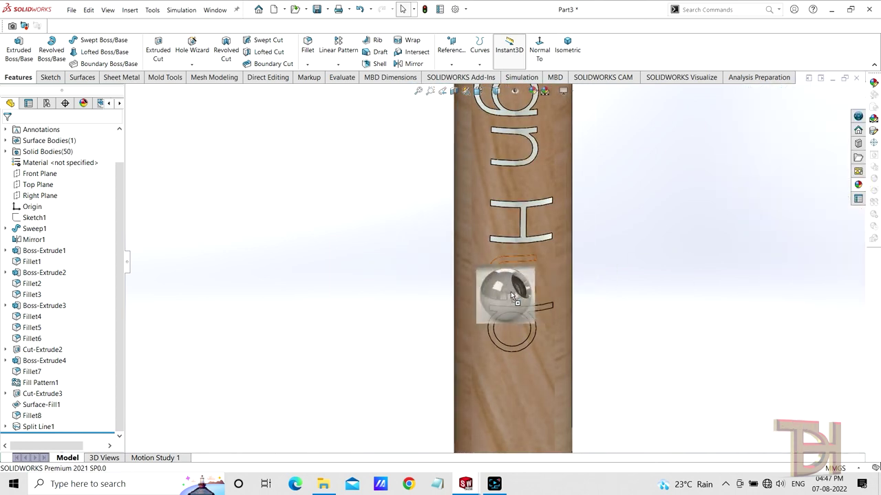
left_click(511, 290)
Step: Apply chromium plate to the letter b and view the whole lamp from the front
scroll(577, 282, "up", 3)
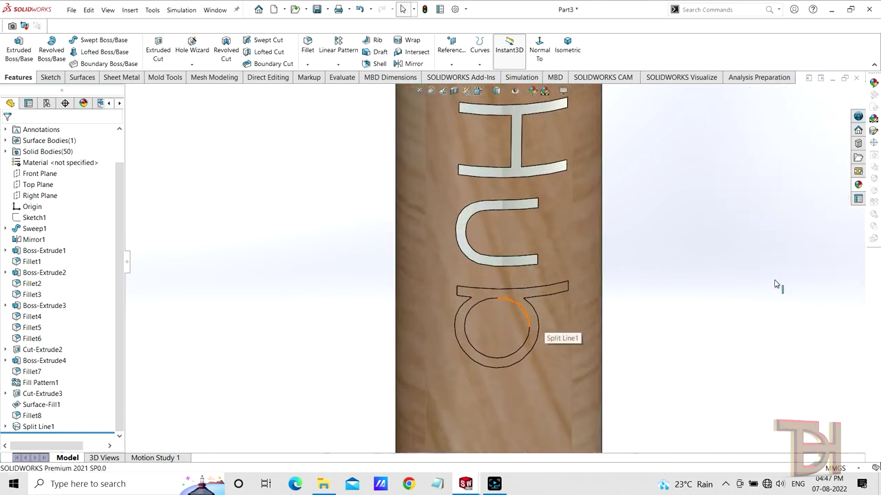
left_click(857, 184)
left_click_drag(781, 320, 519, 300)
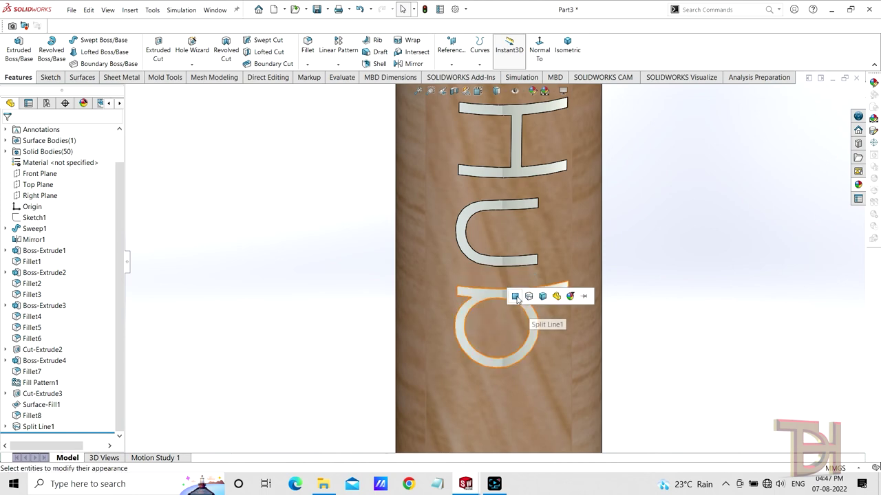
left_click(522, 294)
scroll(581, 262, "down", 3)
scroll(582, 262, "down", 3)
mouse_move(531, 220)
middle_mouse_down()
mouse_move(503, 189)
mouse_move(647, 198)
mouse_move(550, 223)
mouse_move(505, 208)
mouse_move(553, 220)
mouse_move(496, 299)
mouse_move(541, 289)
mouse_move(523, 235)
middle_mouse_up()
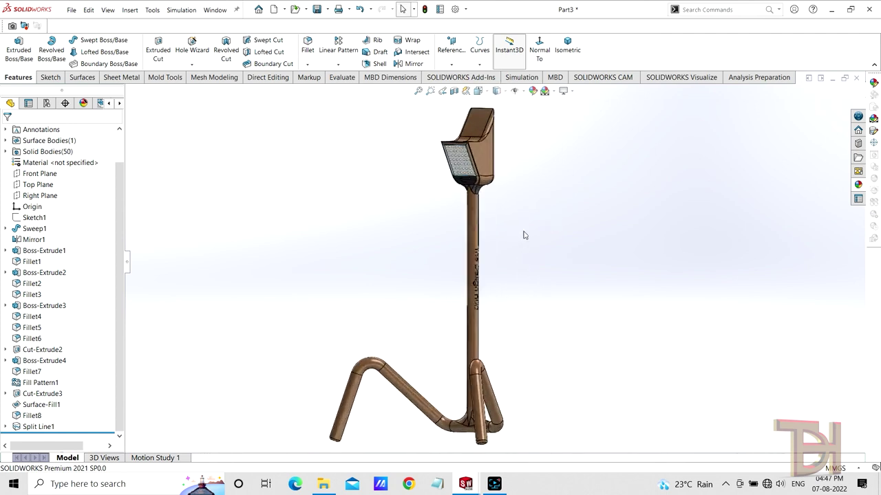
Step: Export the part to Visualize with Export Advanced, saving it as Part3sfw
left_click(674, 84)
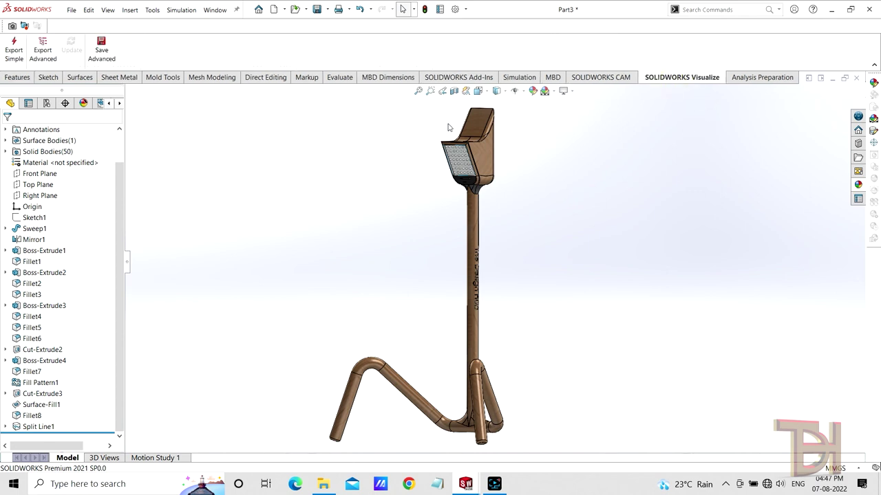
left_click(44, 52)
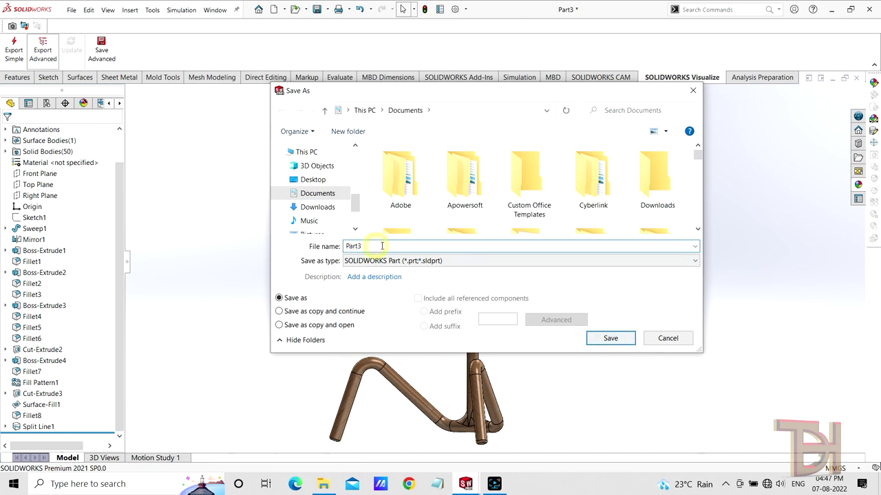
type("sfw")
left_click(610, 338)
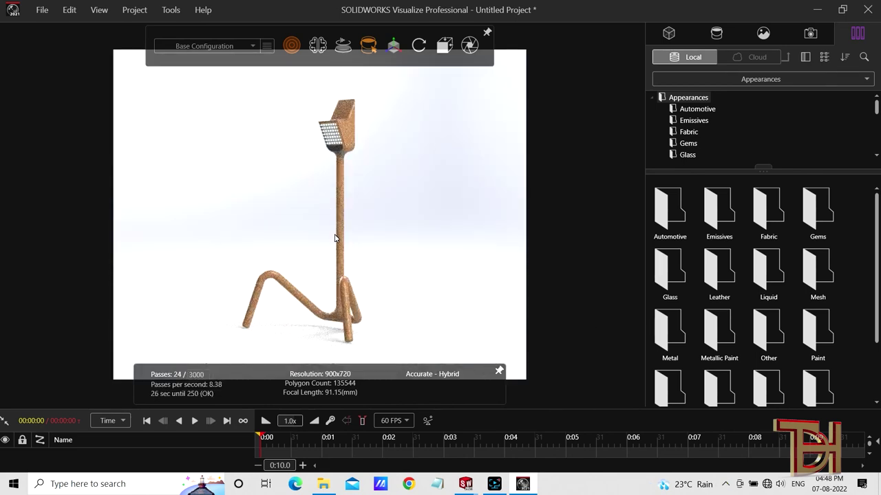
Step: Add Studio Soft Grey 12 from the Studios folder as a new scene backplate
mouse_move(382, 261)
left_mouse_down()
mouse_move(376, 251)
mouse_move(436, 279)
mouse_move(413, 249)
mouse_move(361, 227)
mouse_move(321, 239)
left_mouse_up()
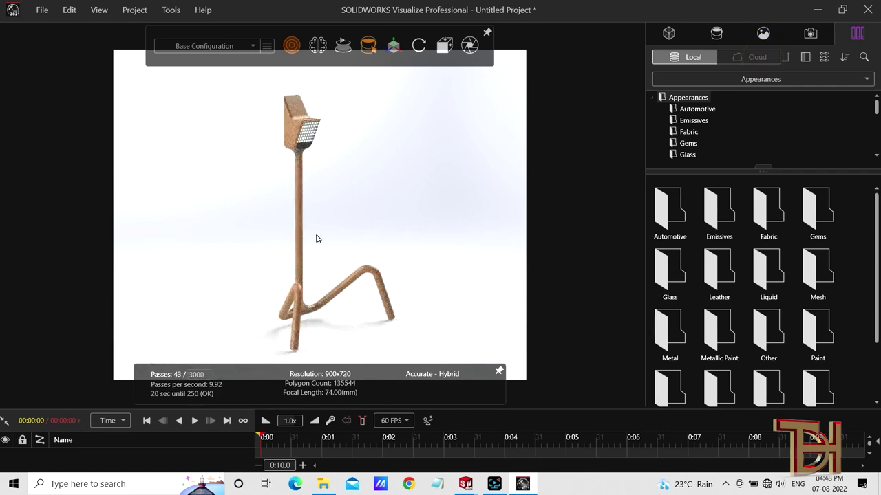
left_click(763, 34)
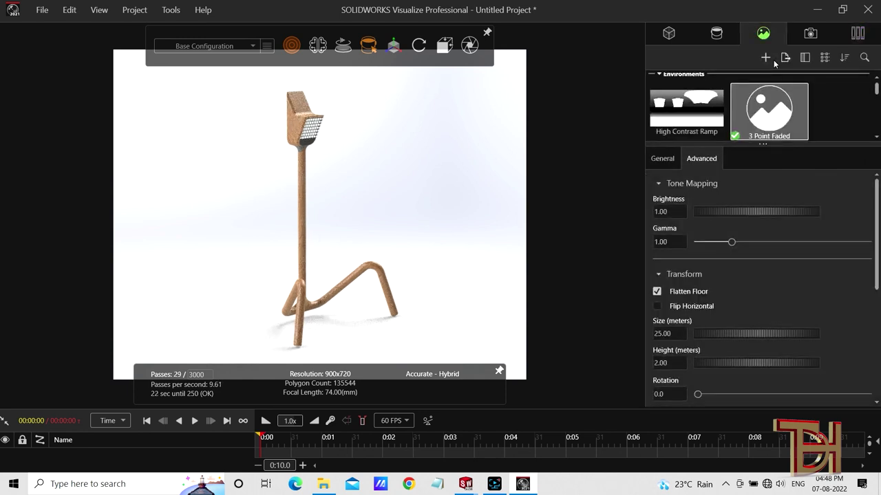
left_click(770, 59)
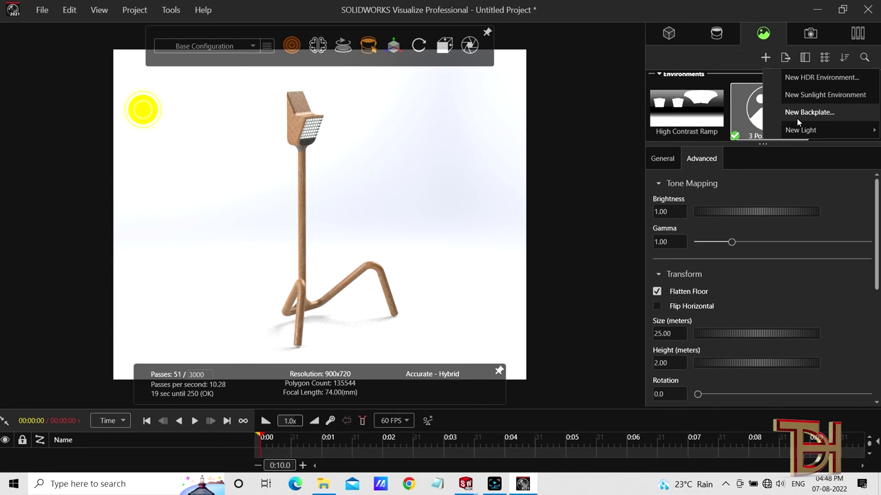
left_click(798, 118)
double_click(144, 113)
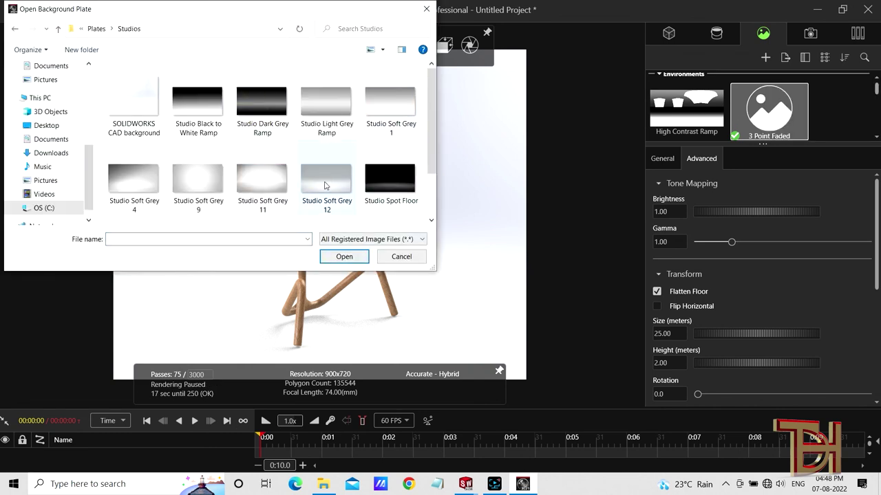
scroll(381, 177, "down", 2)
left_click(326, 122)
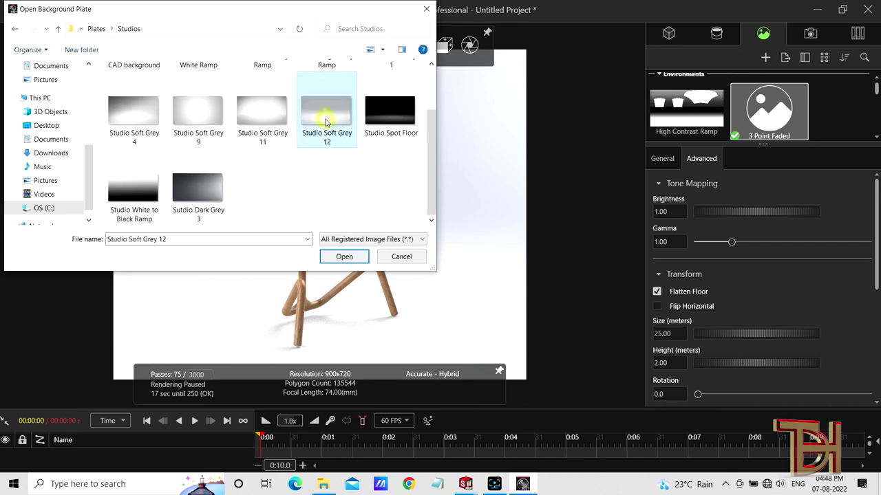
left_click(348, 256)
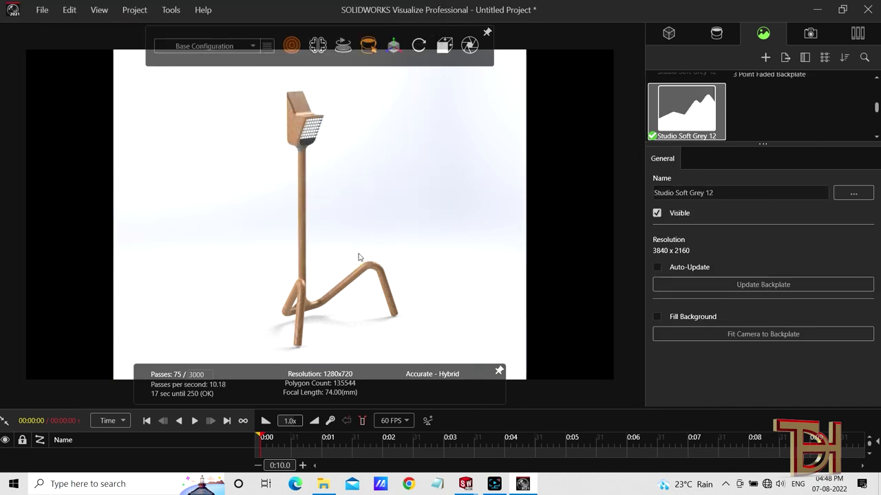